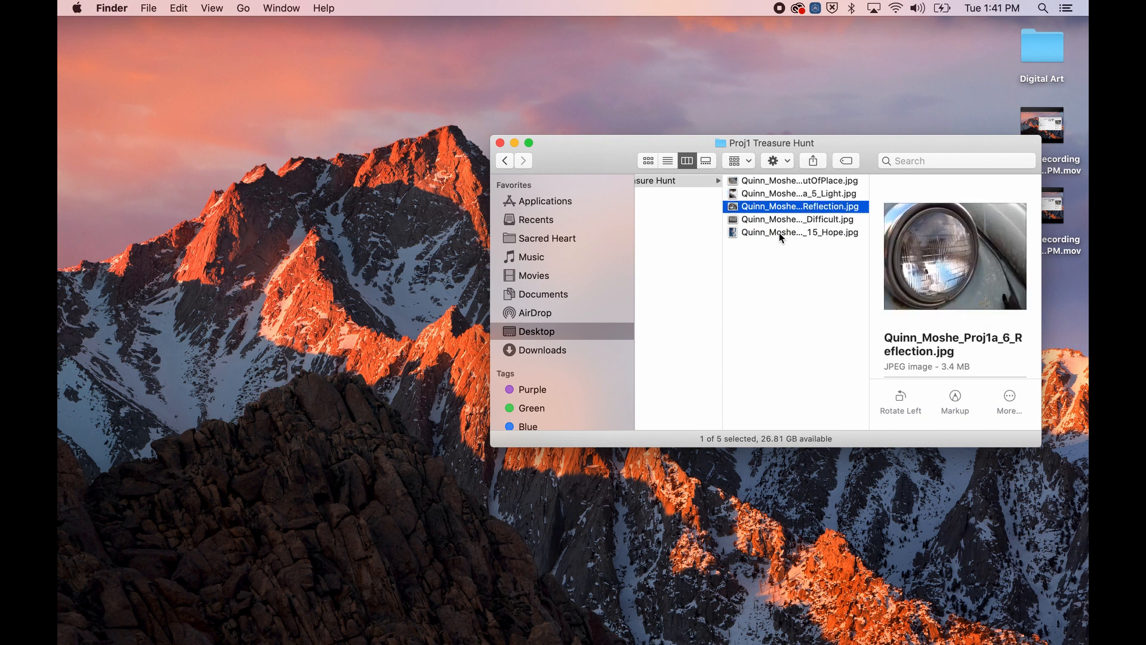
- Select the Reflection JPEG in the Proj1 Treasure Hunt folder and launch Adobe Photoshop 2021 through a system search for "photoshop"
click(769, 204)
click(613, 262)
click(785, 147)
click(765, 203)
click(1042, 10)
text(photoshop)
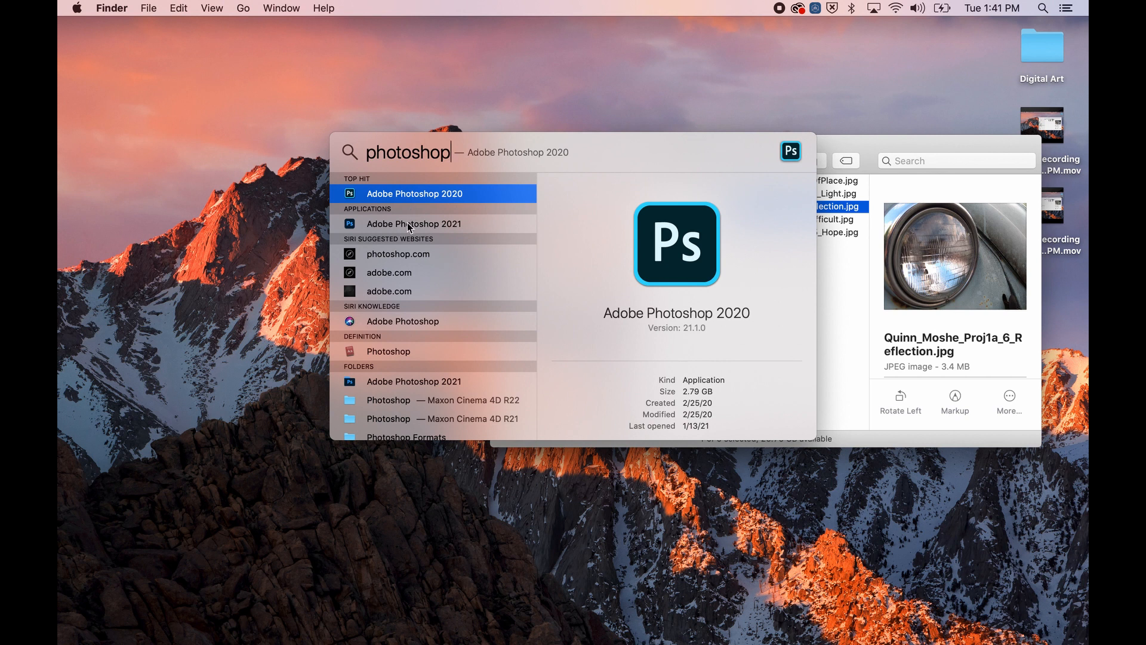
double_click(427, 225)
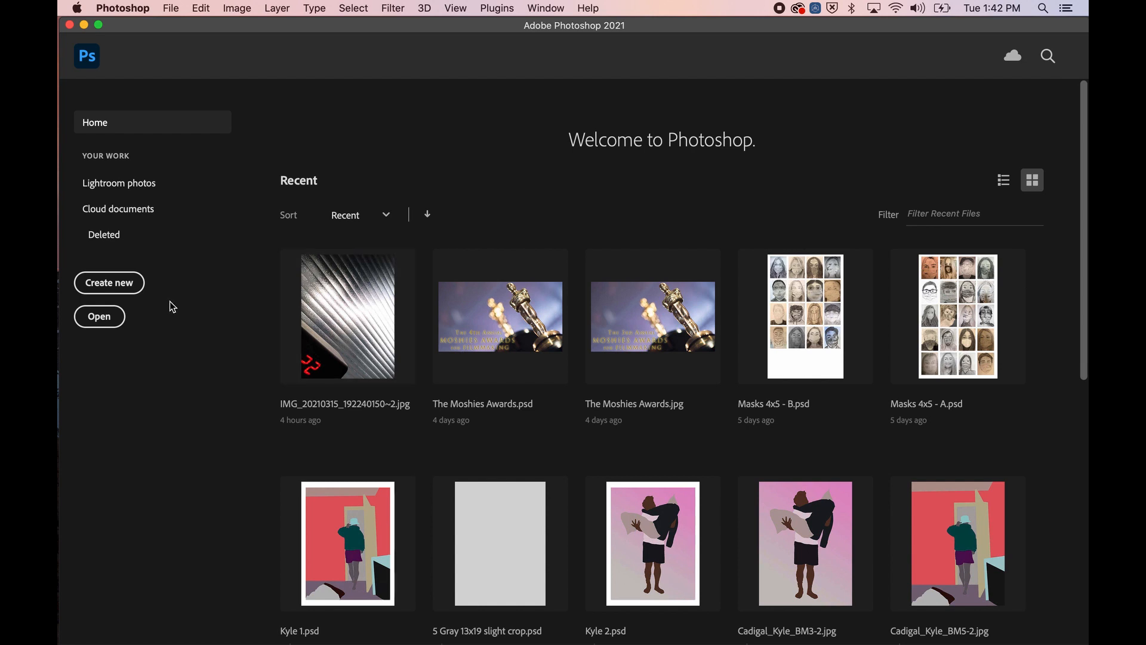
click(99, 317)
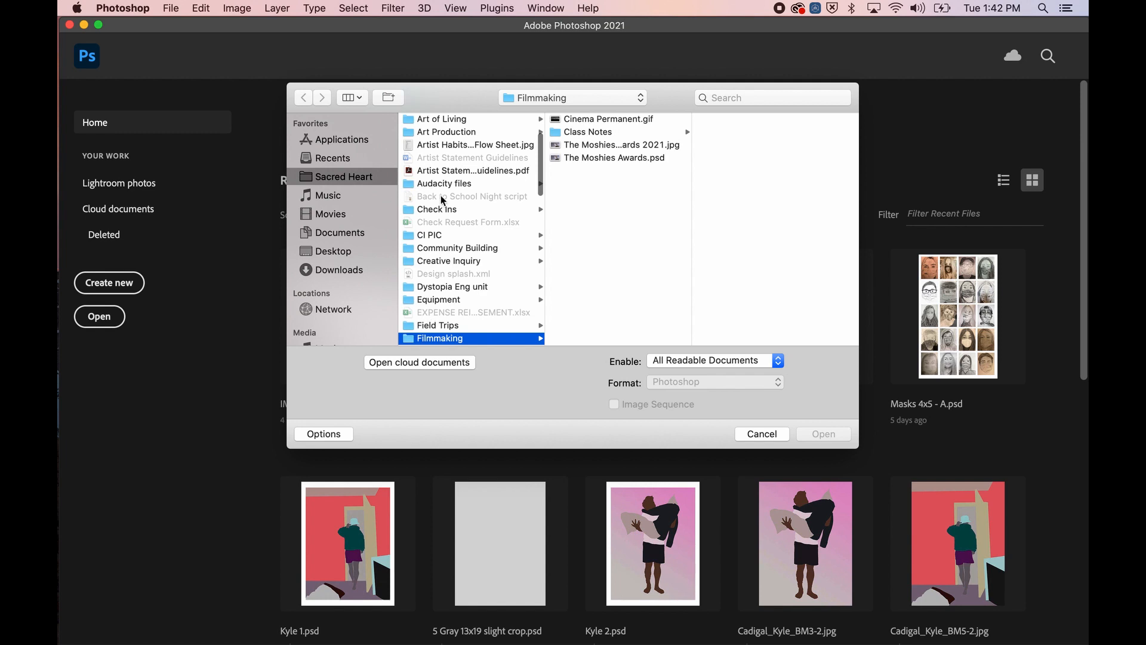
click(336, 253)
click(435, 120)
click(603, 121)
click(724, 158)
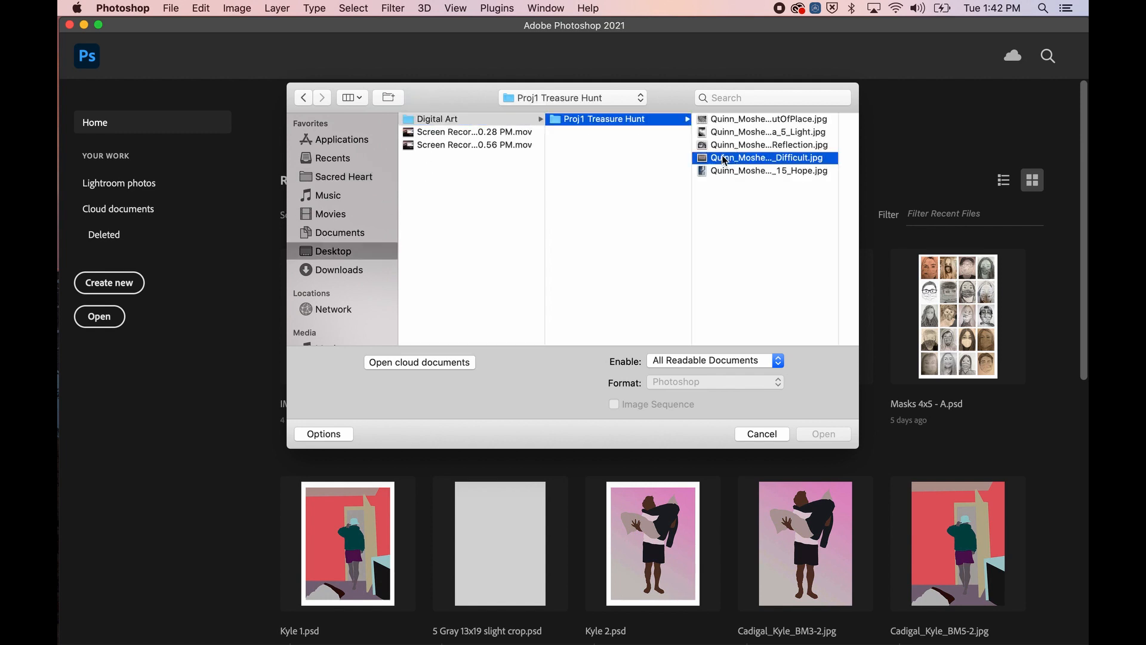
click(617, 170)
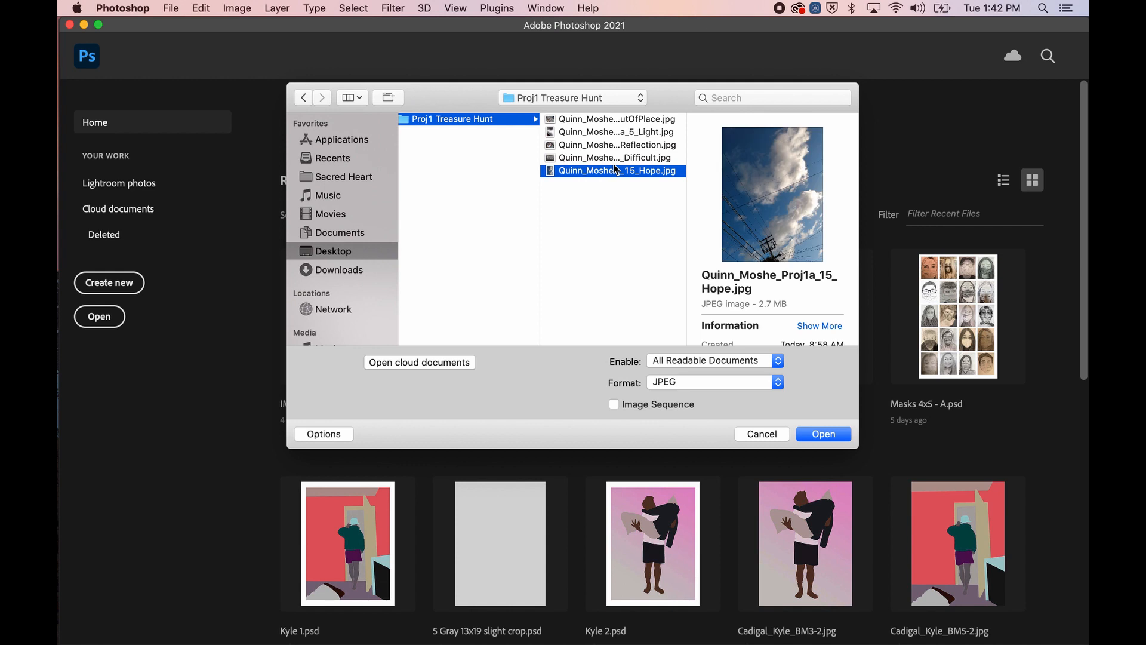
click(751, 433)
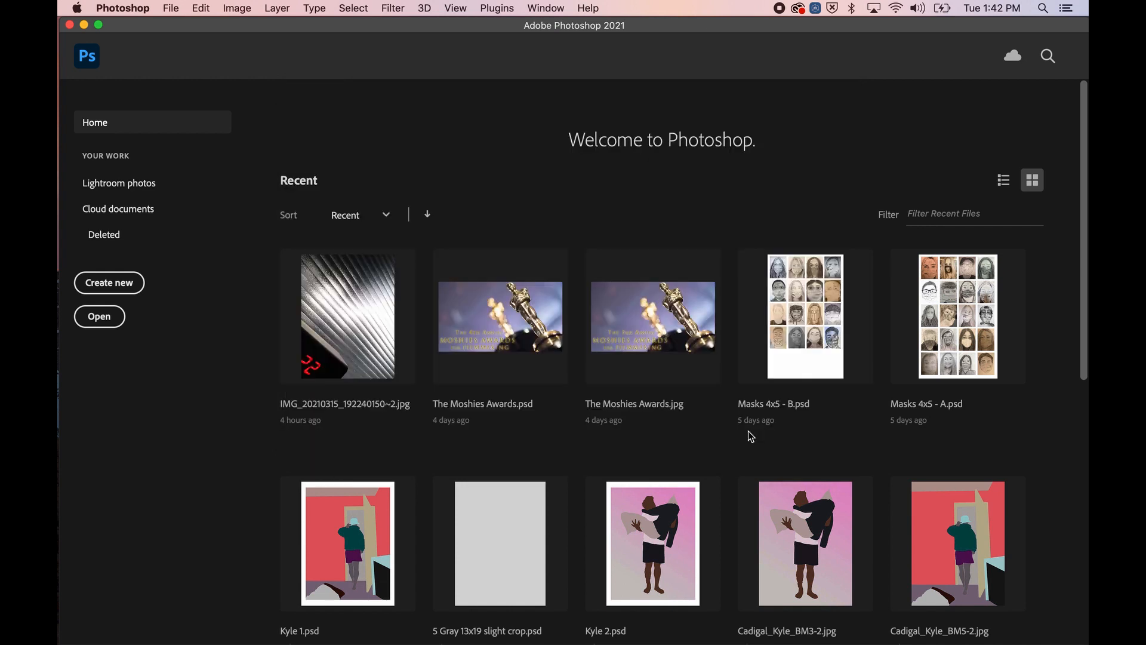
- Switch to Finder and open the Reflection JPEG from the Proj1 Treasure Hunt folder in Photoshop 2021
key(super+Tab)
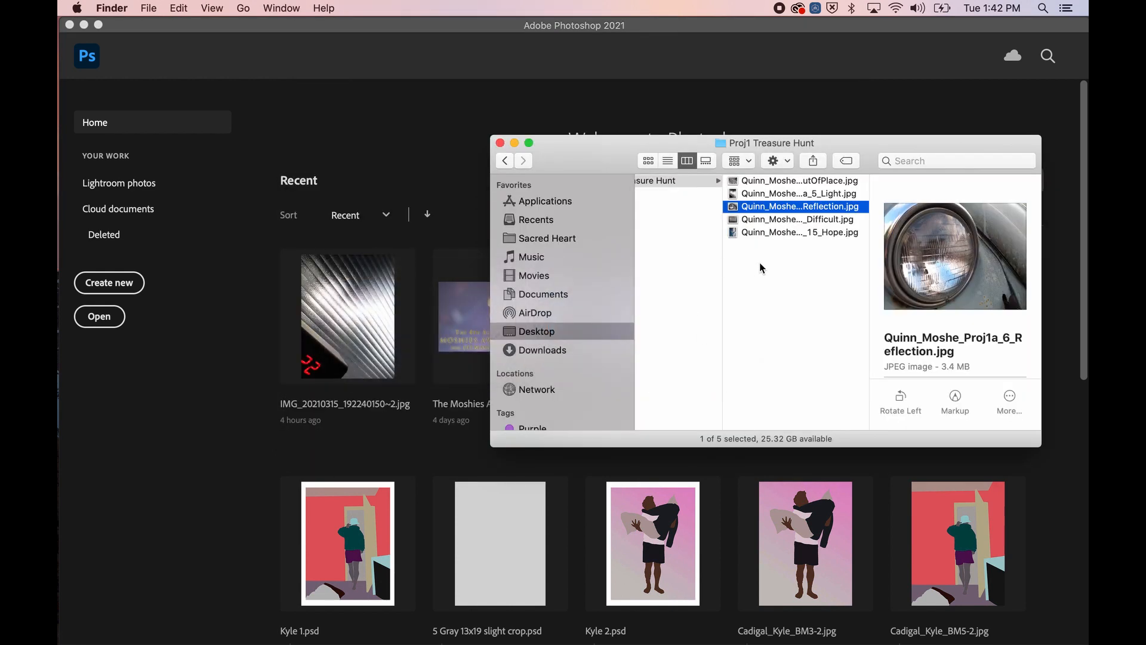
click(757, 219)
click(763, 207)
drag(764, 210, 412, 628)
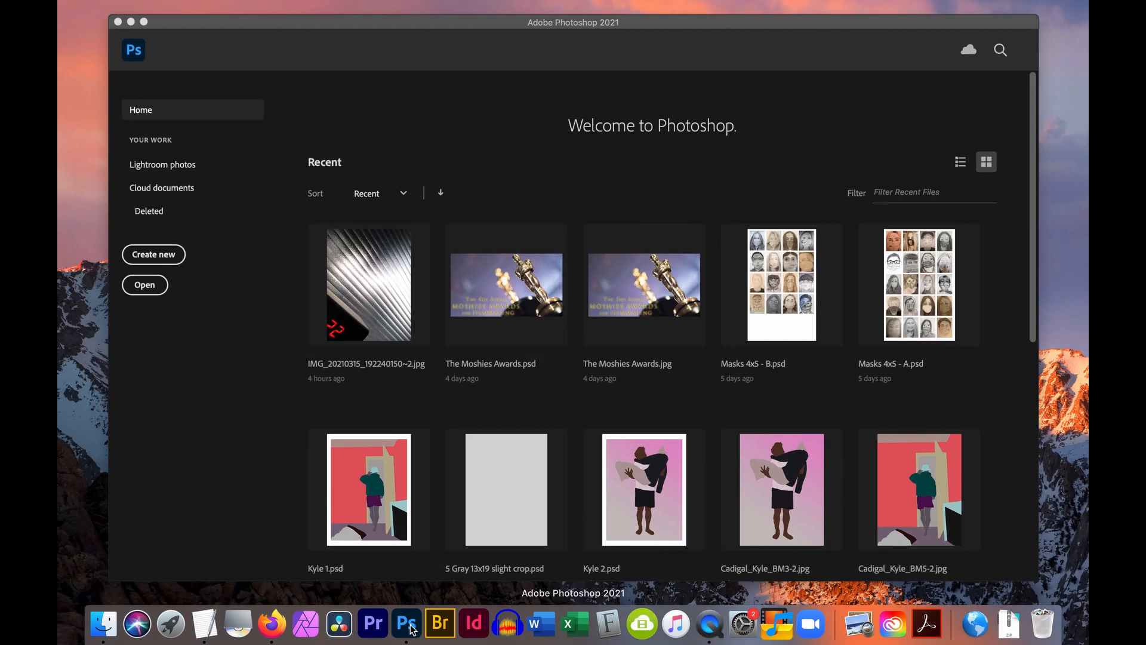
key(super+Tab)
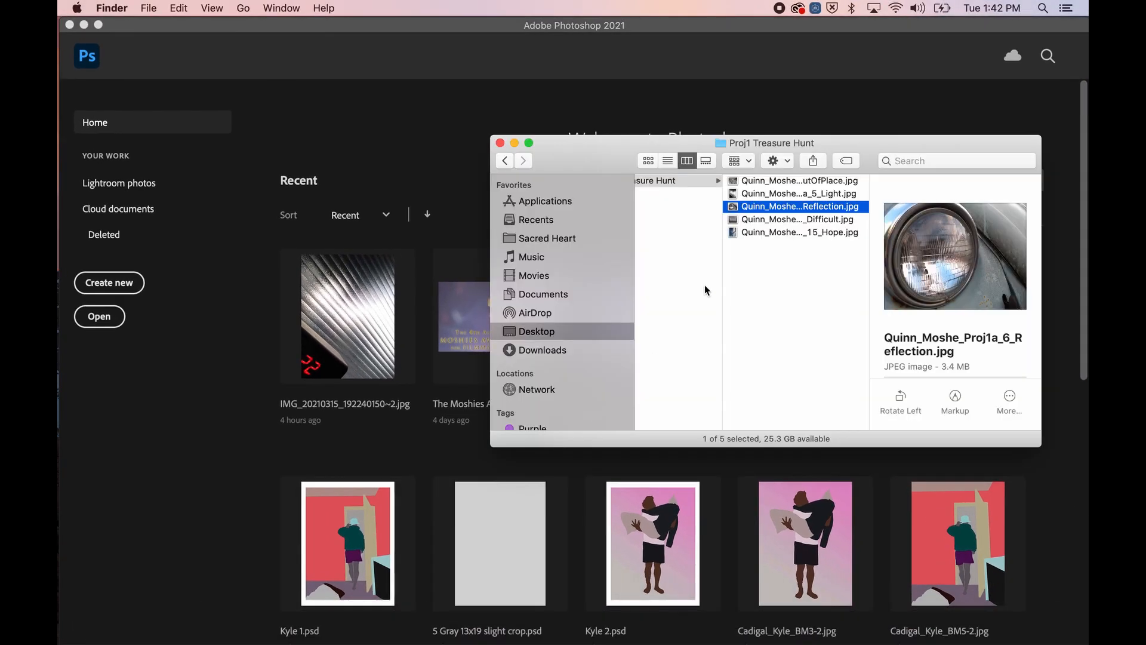
drag(800, 206, 374, 622)
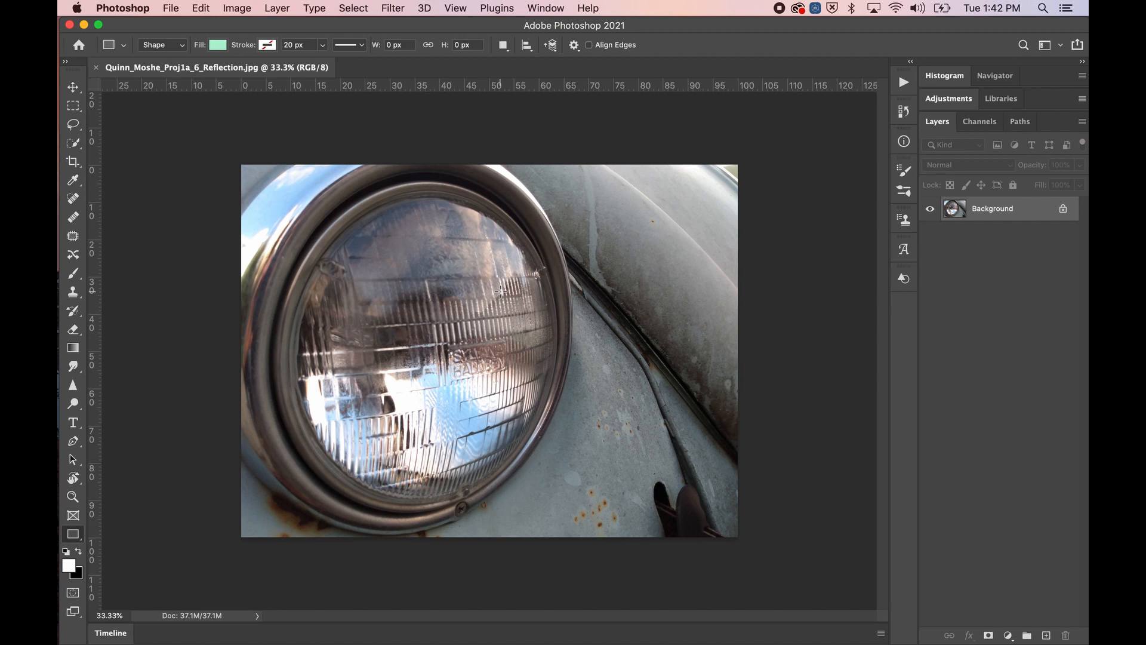
- Hide all workspace panels around the headlight photo and restore them
key(Tab)
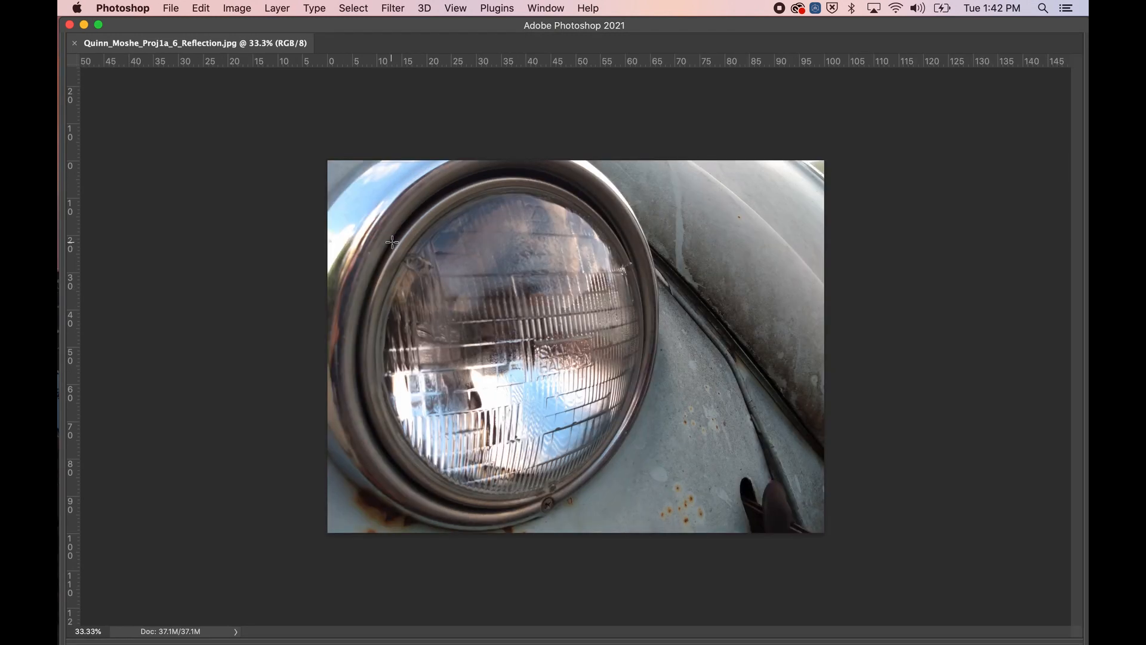
key(Tab)
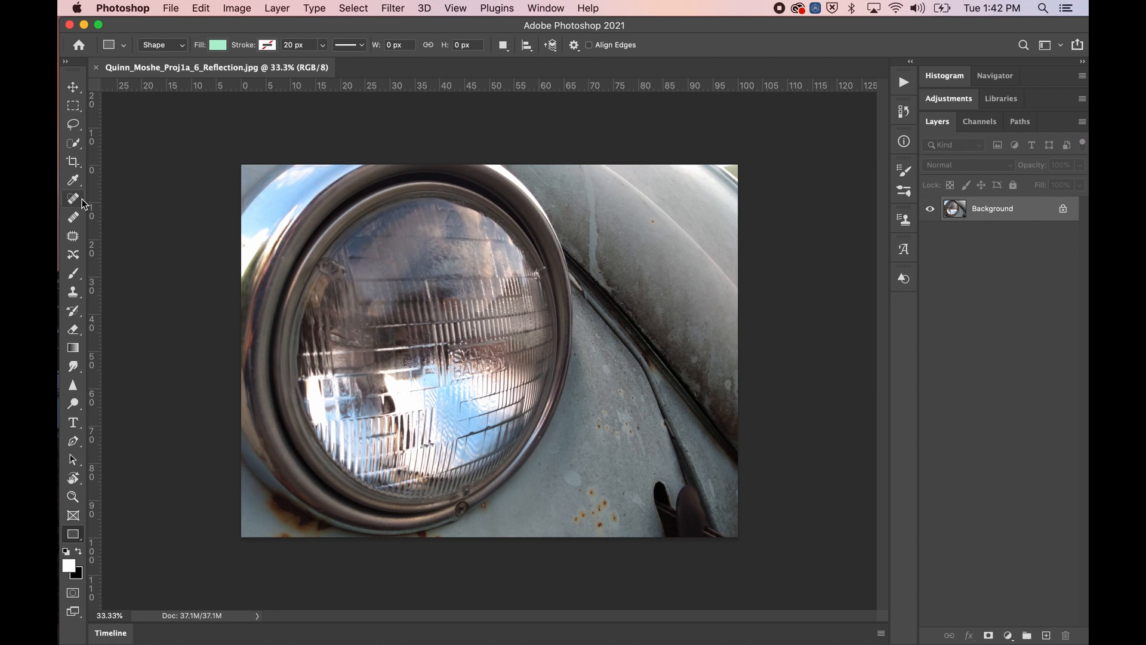
- Compare the option settings of the Move, Rectangular Marquee, Lasso, Zoom and Quick Selection tools
click(71, 90)
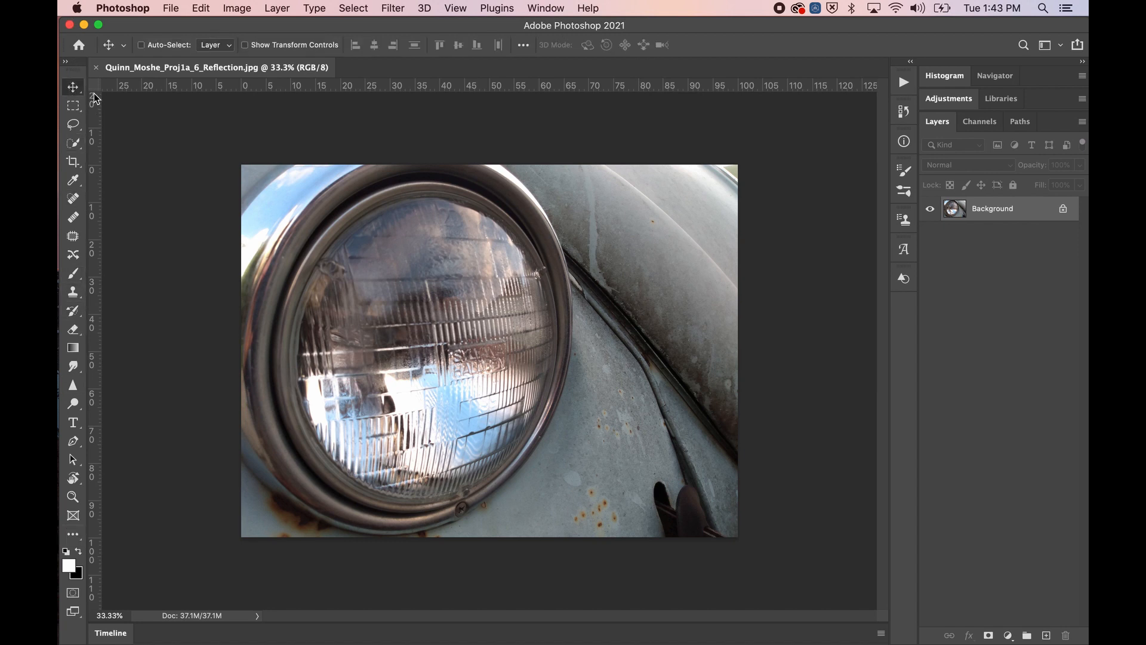
click(76, 108)
click(75, 124)
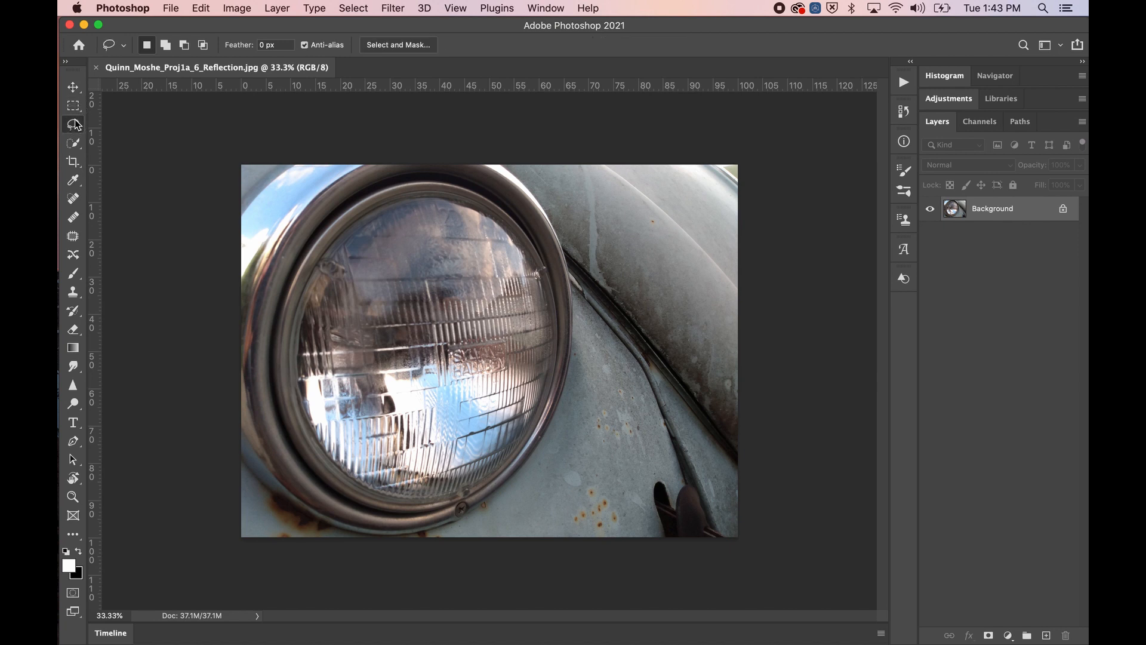
click(72, 497)
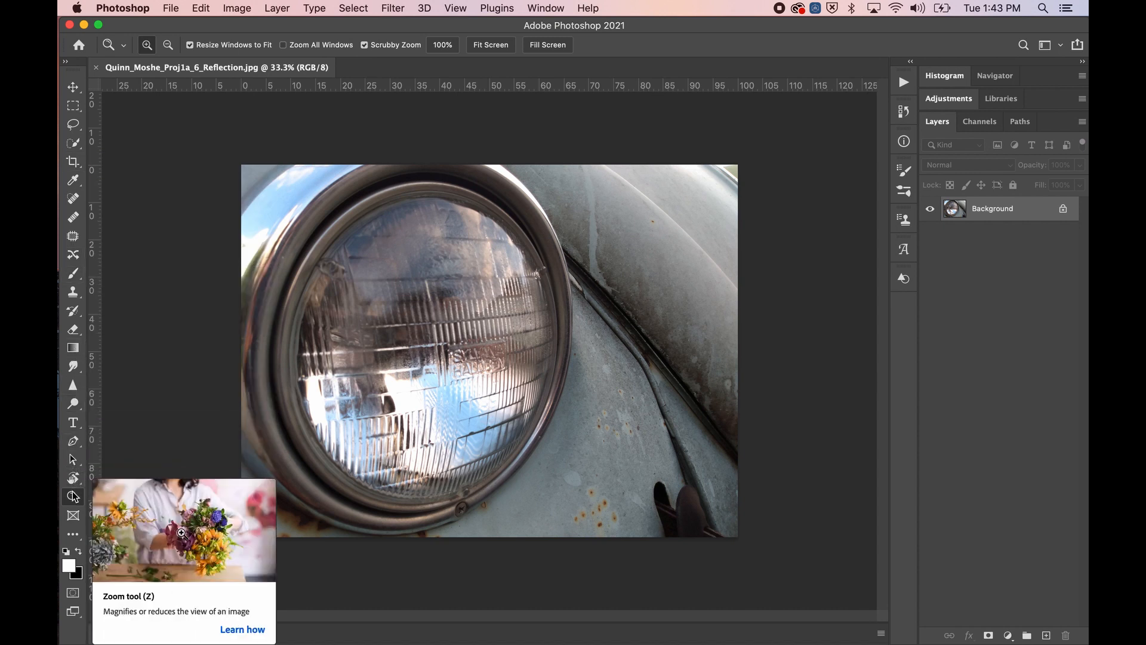
click(69, 86)
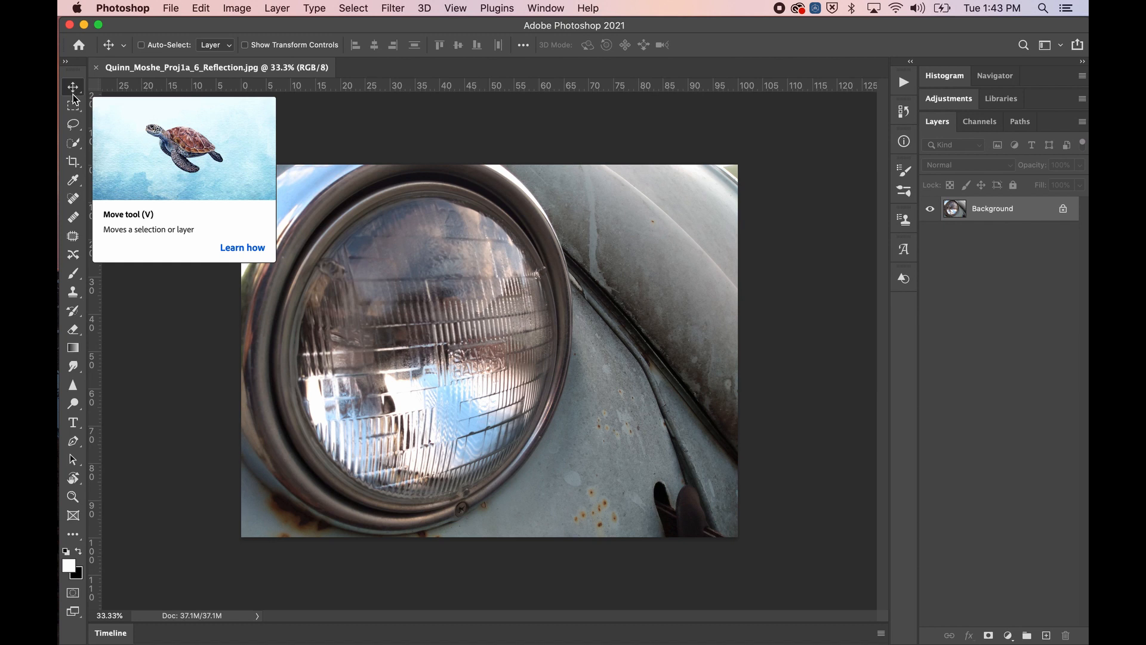
click(74, 124)
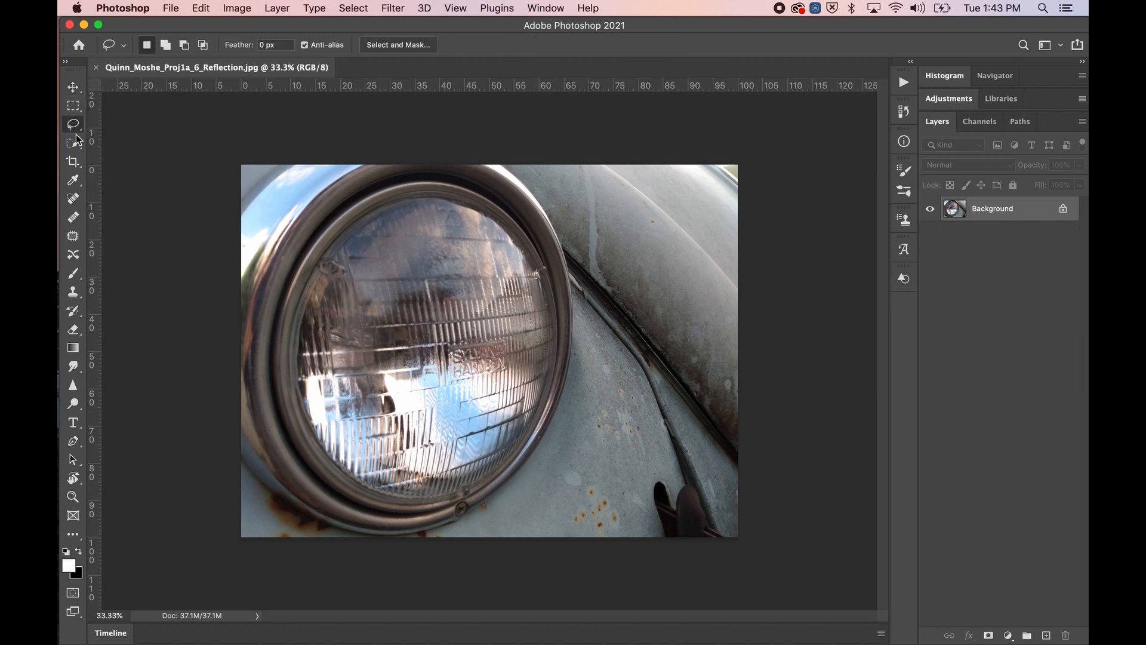
click(75, 144)
click(74, 124)
click(79, 150)
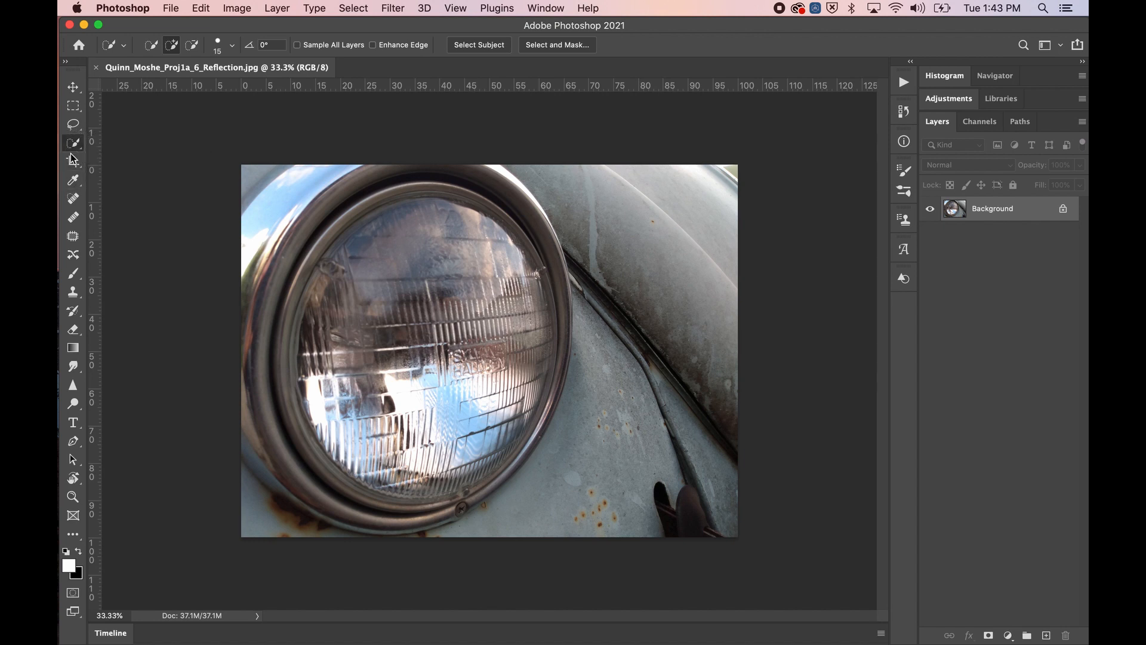
- Look at the alternative tools grouped under the Rectangular Marquee and Lasso tools
click(74, 108)
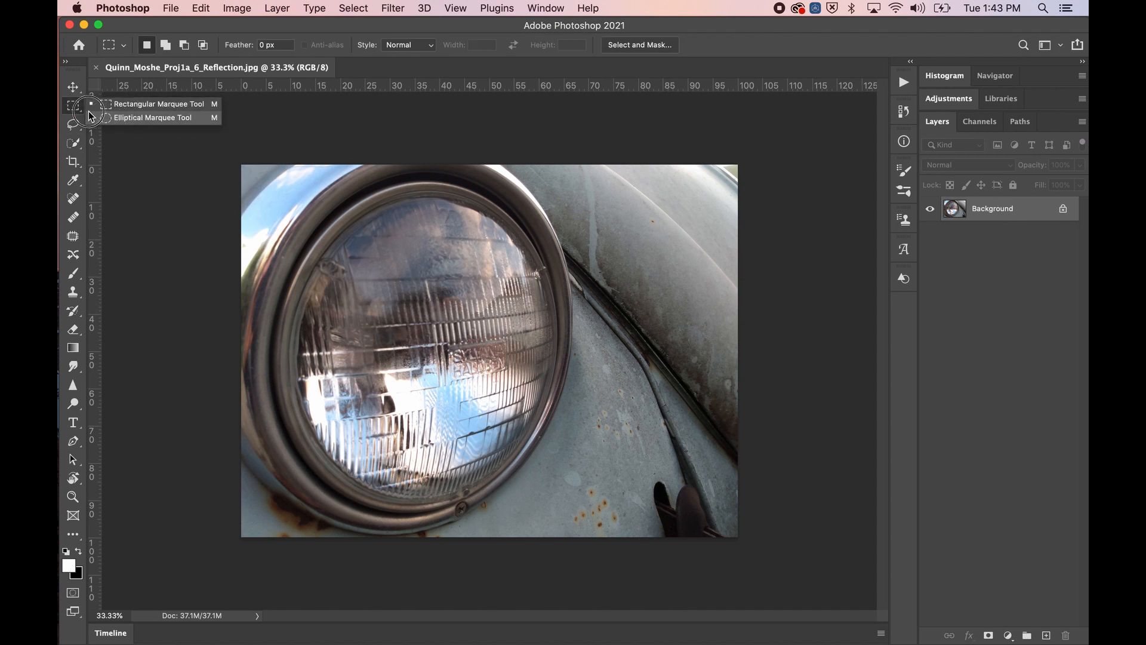
click(75, 124)
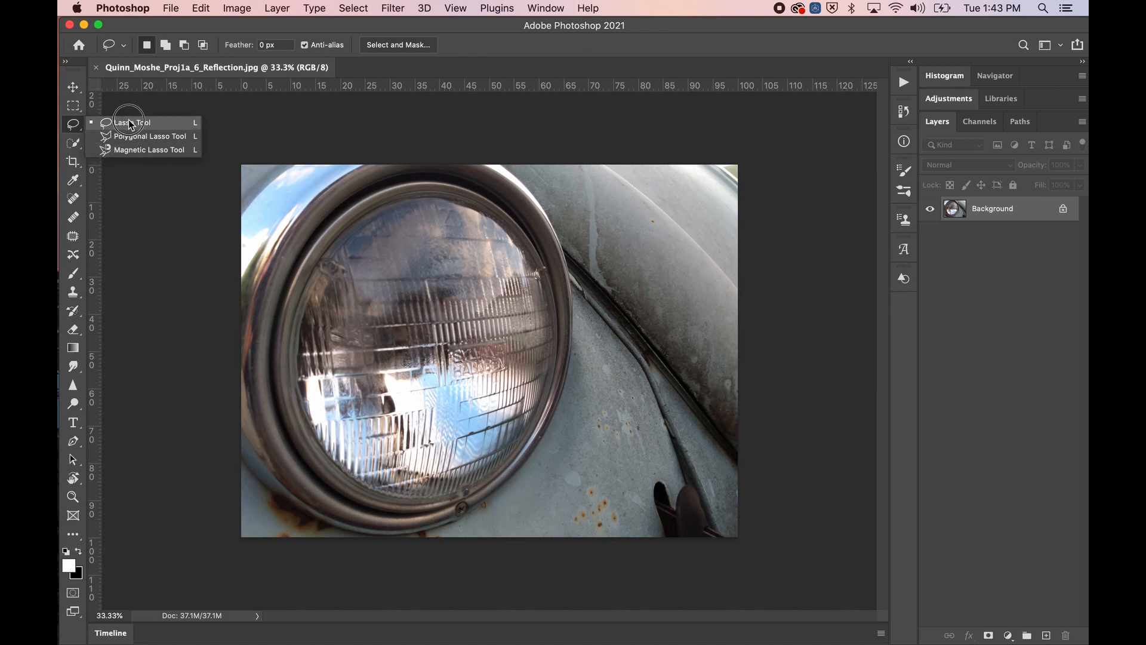
click(76, 128)
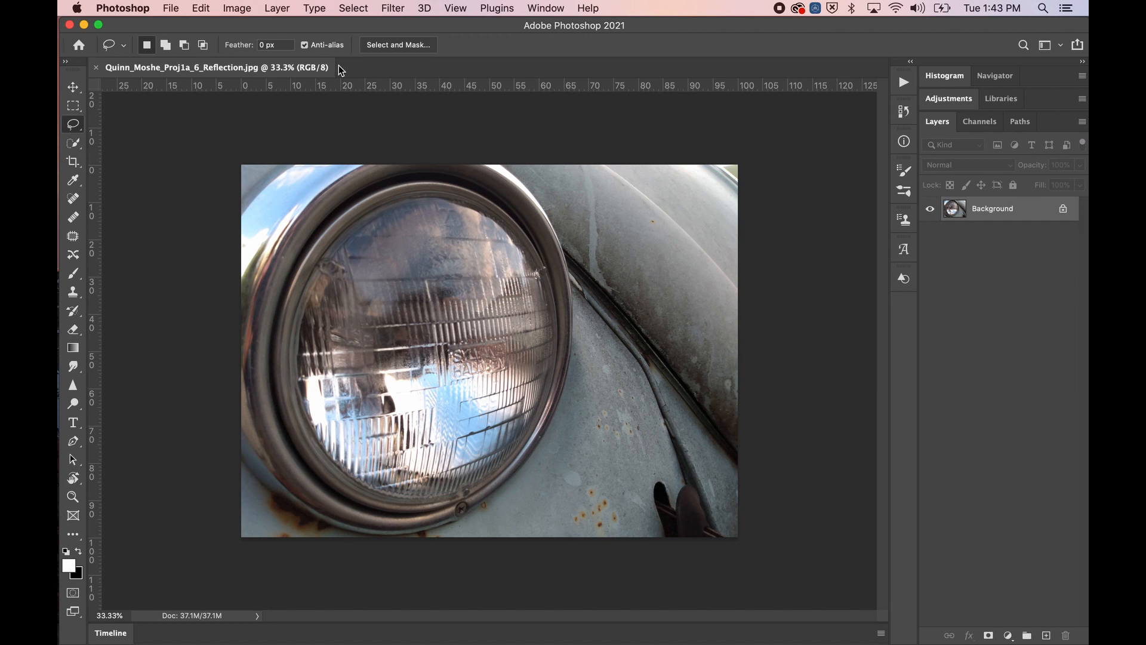
- Compare the Brush tool's options with the Move tool's, leaving the Move tool active
click(73, 87)
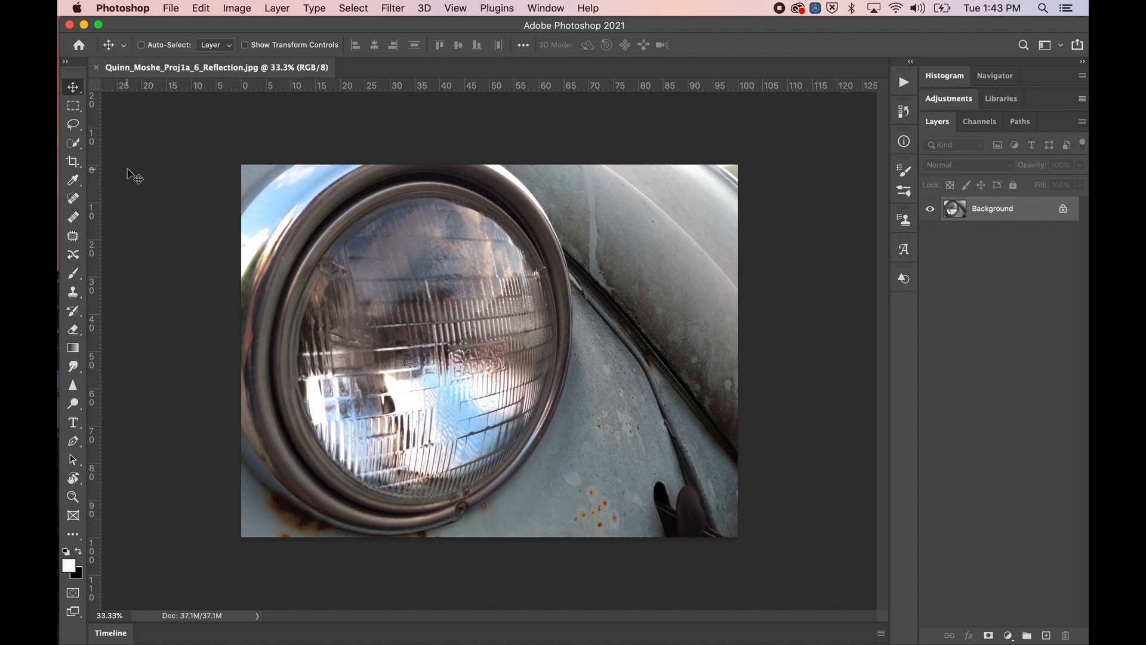
click(74, 272)
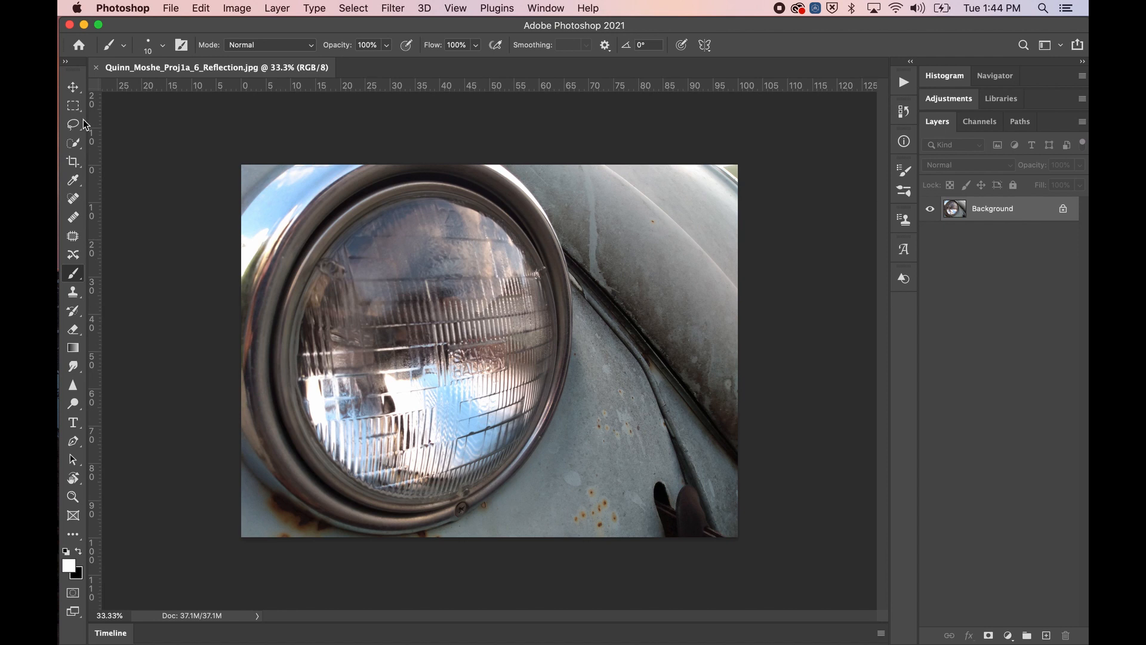
click(74, 87)
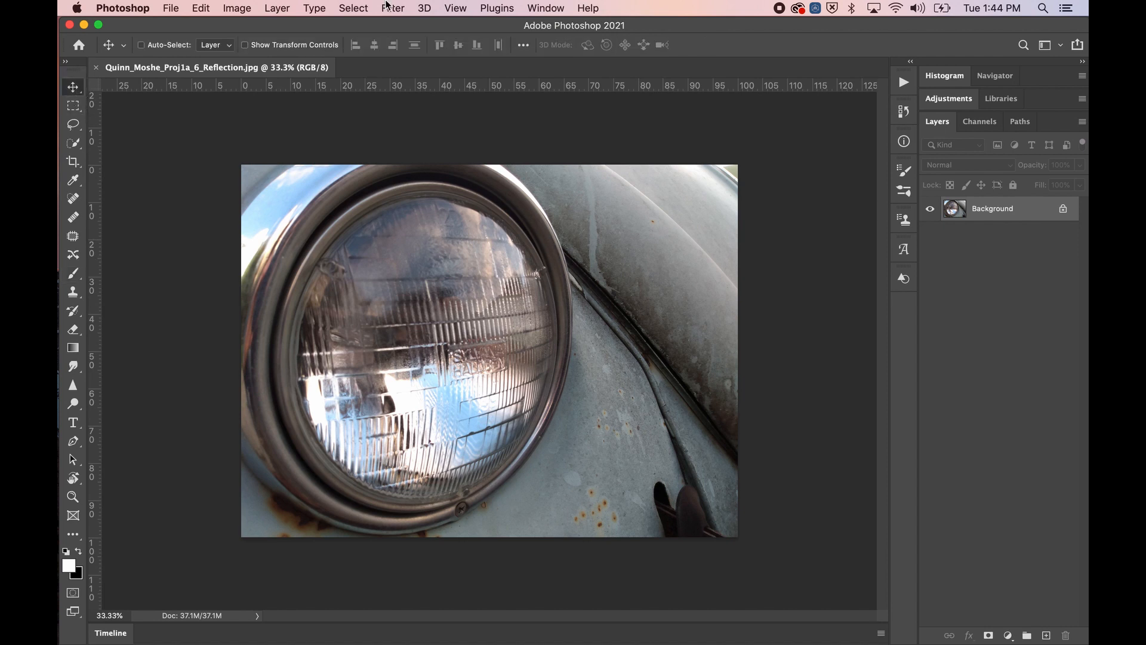
click(171, 8)
mouse_move(234, 11)
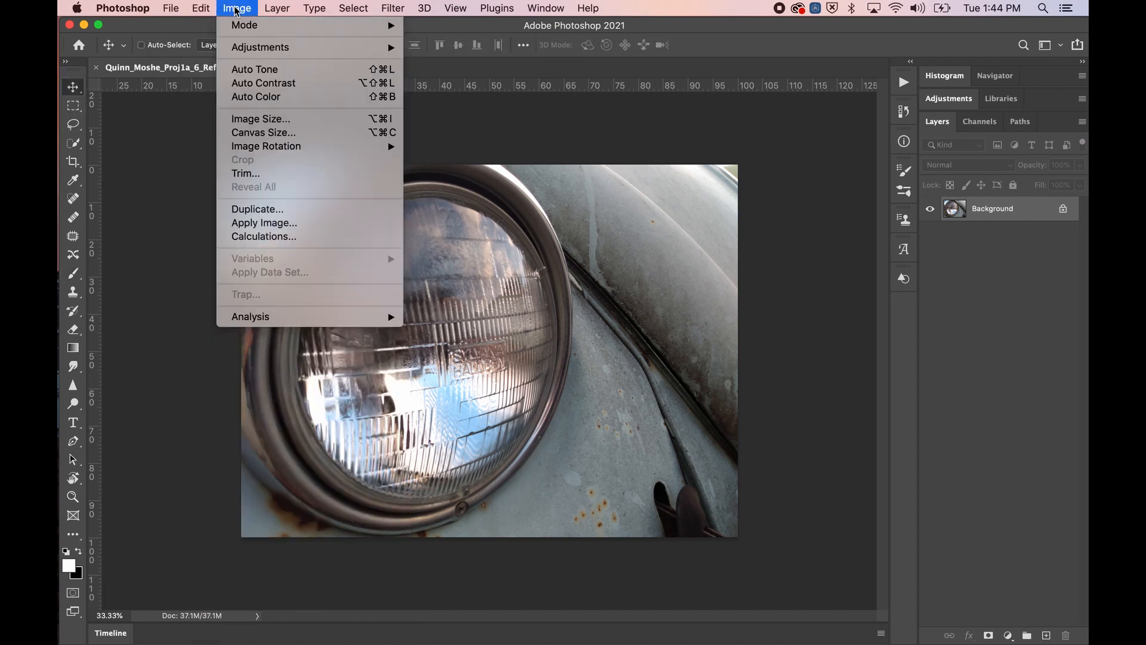
mouse_move(165, 7)
mouse_move(278, 12)
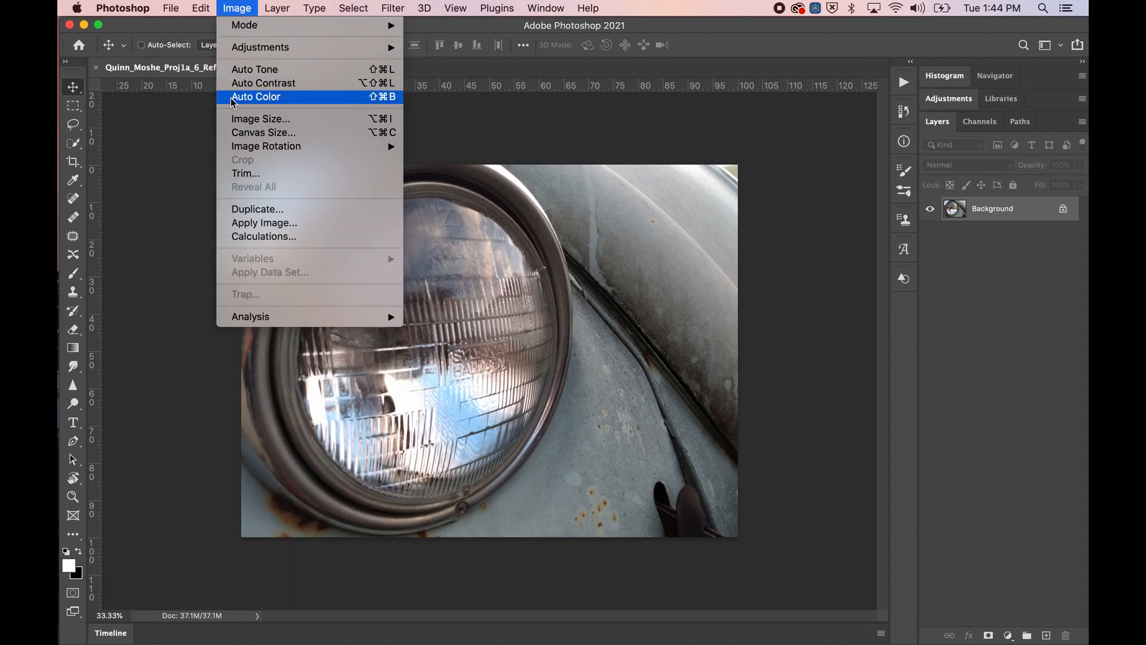
click(236, 9)
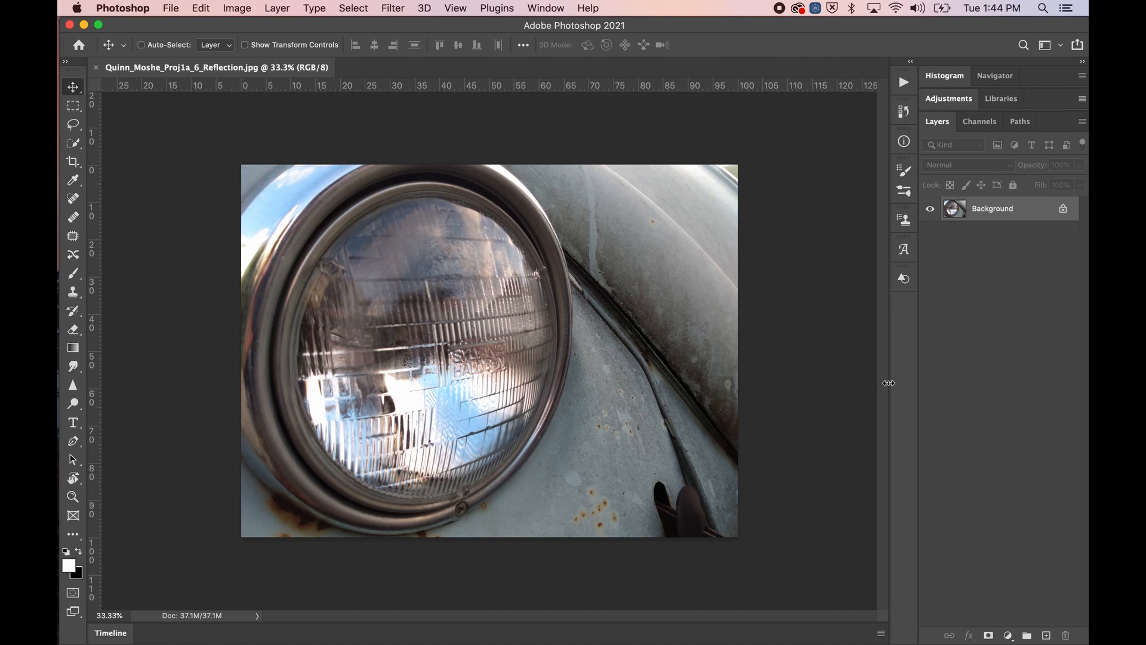
- Open the Filter Gallery for the headlight photo and set its preview to Fit in View
click(394, 10)
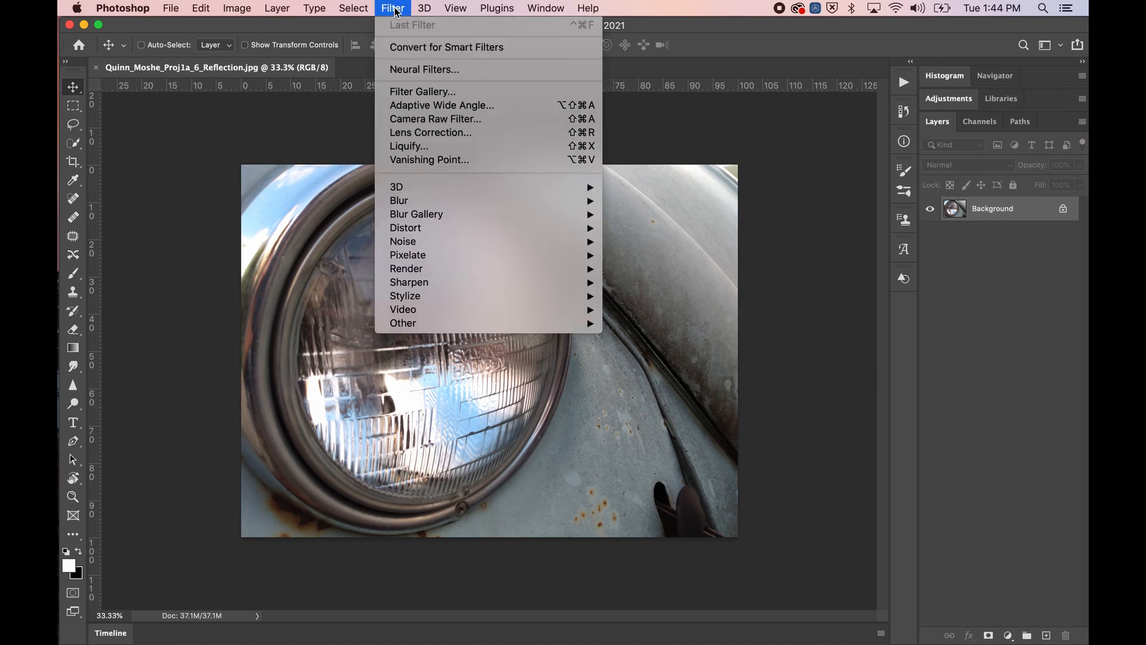
click(421, 95)
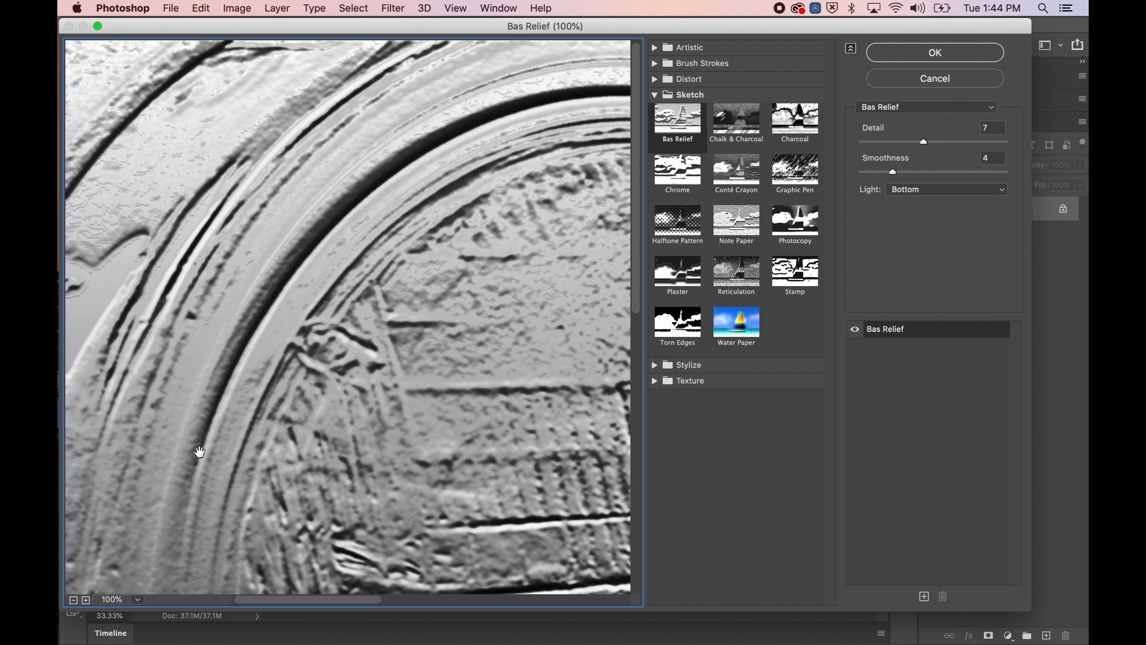
click(73, 599)
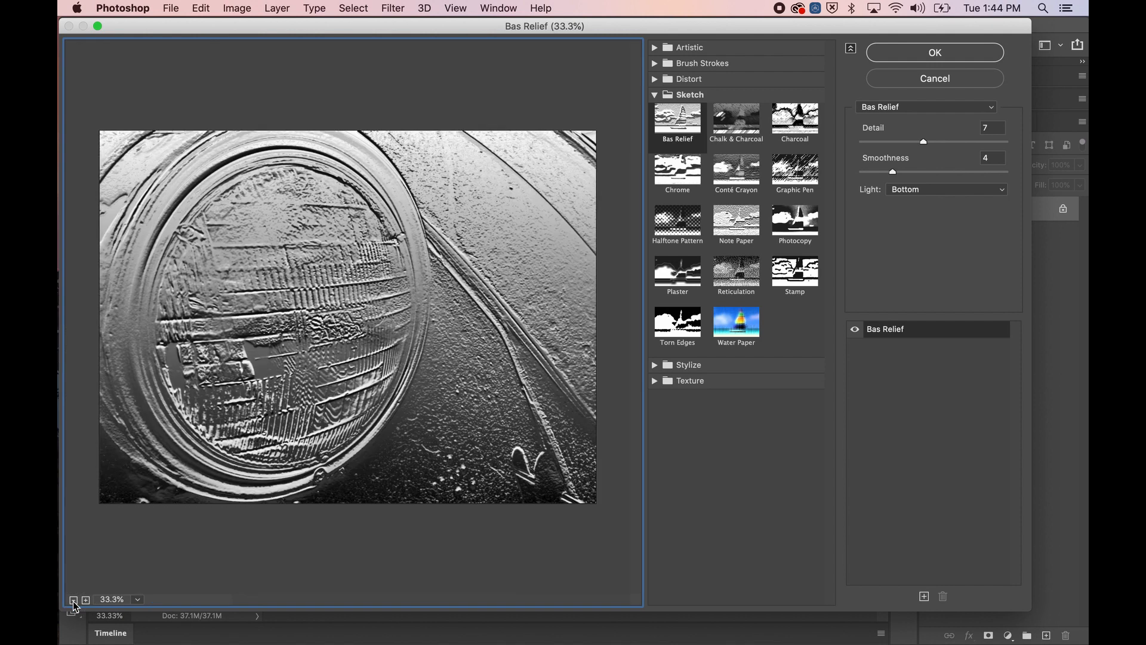
click(138, 599)
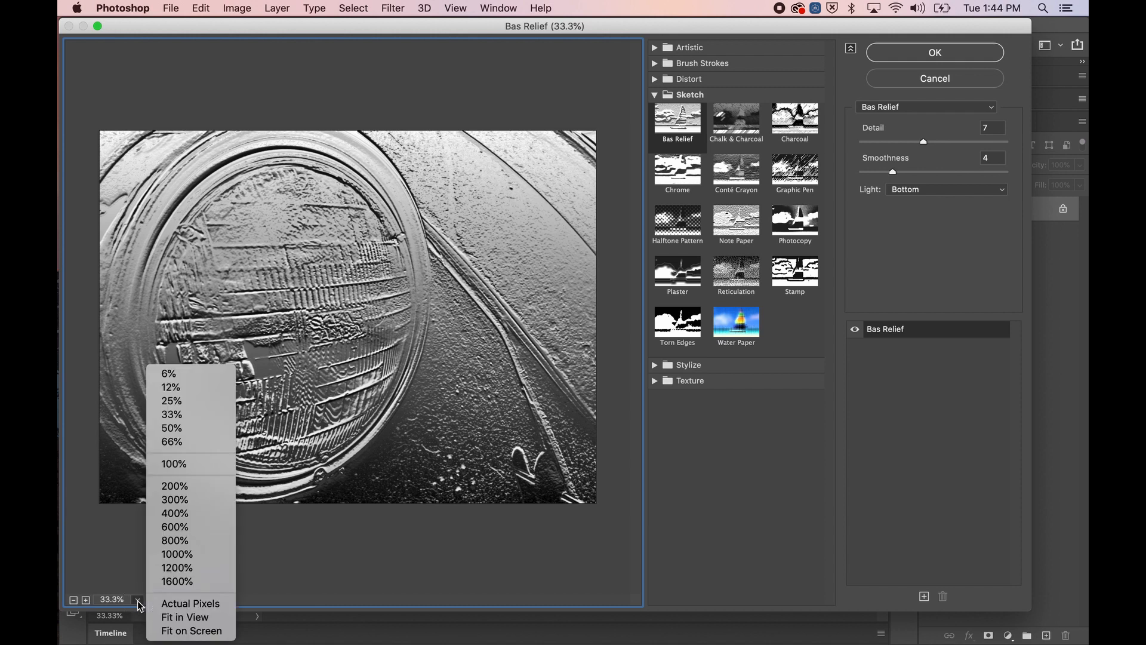
click(192, 620)
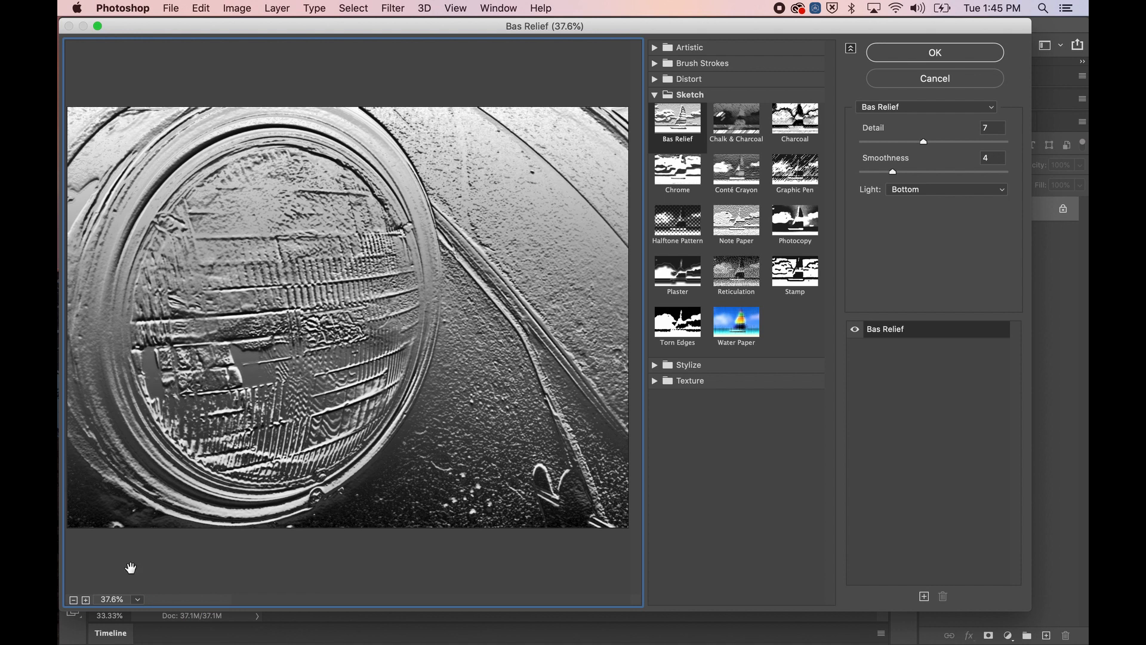
- Inspect the Bas Relief preview at 100%, then return it to Fit in View
click(135, 600)
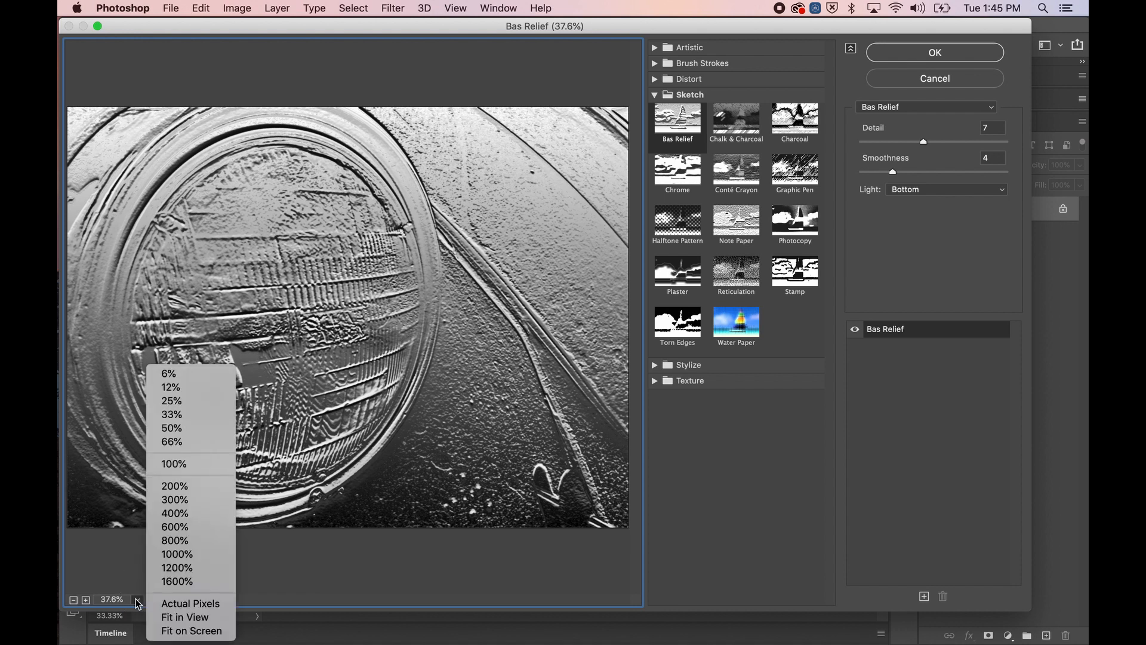
click(174, 463)
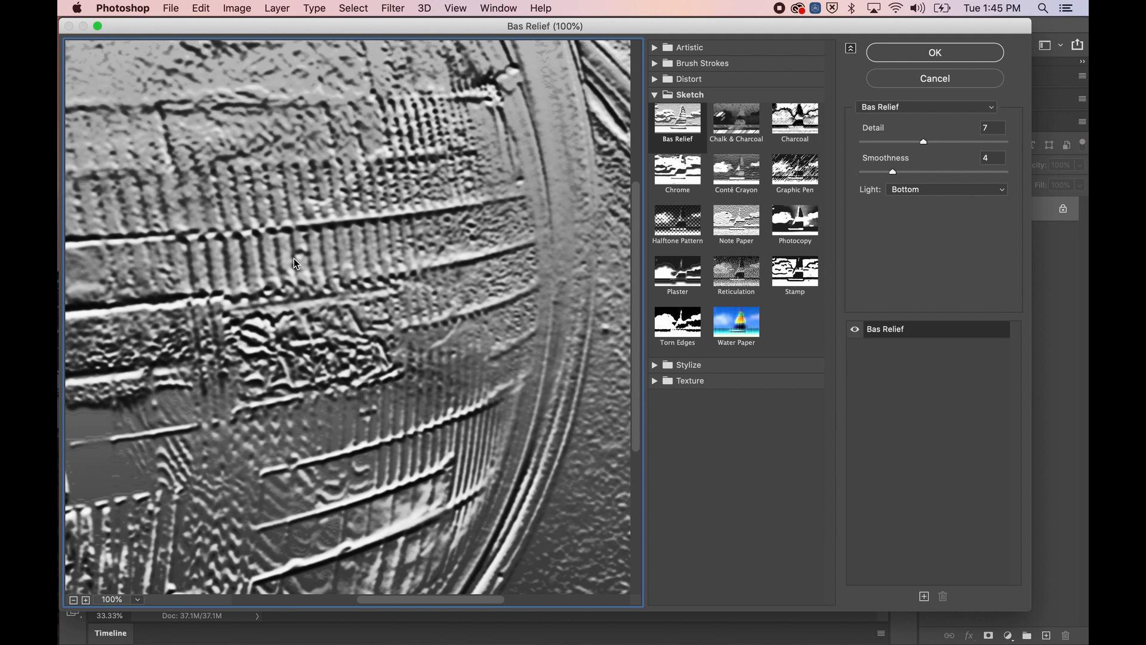
right_click(294, 259)
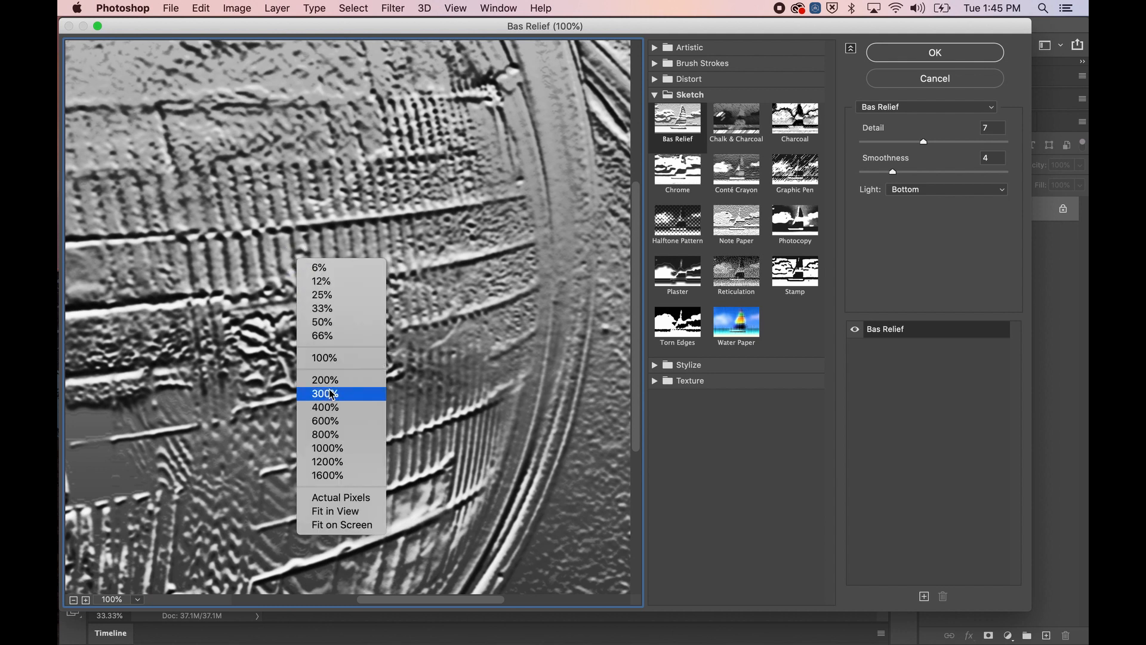
click(345, 513)
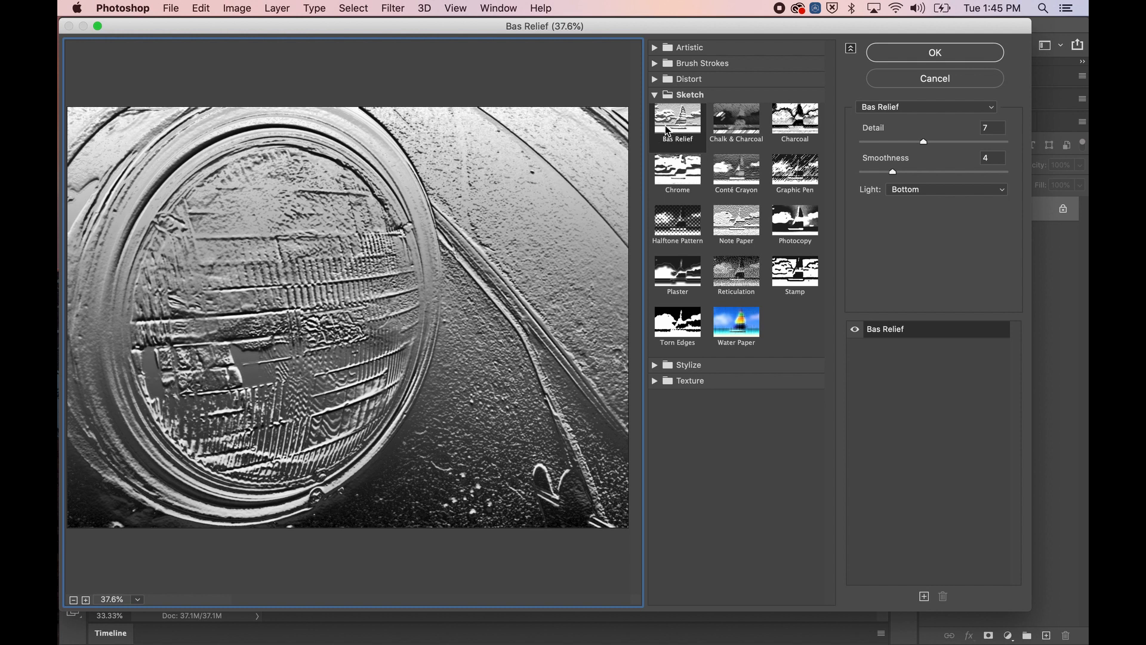
- Collapse the Sketch filters, expand the Artistic category and choose the Cutout filter
click(655, 94)
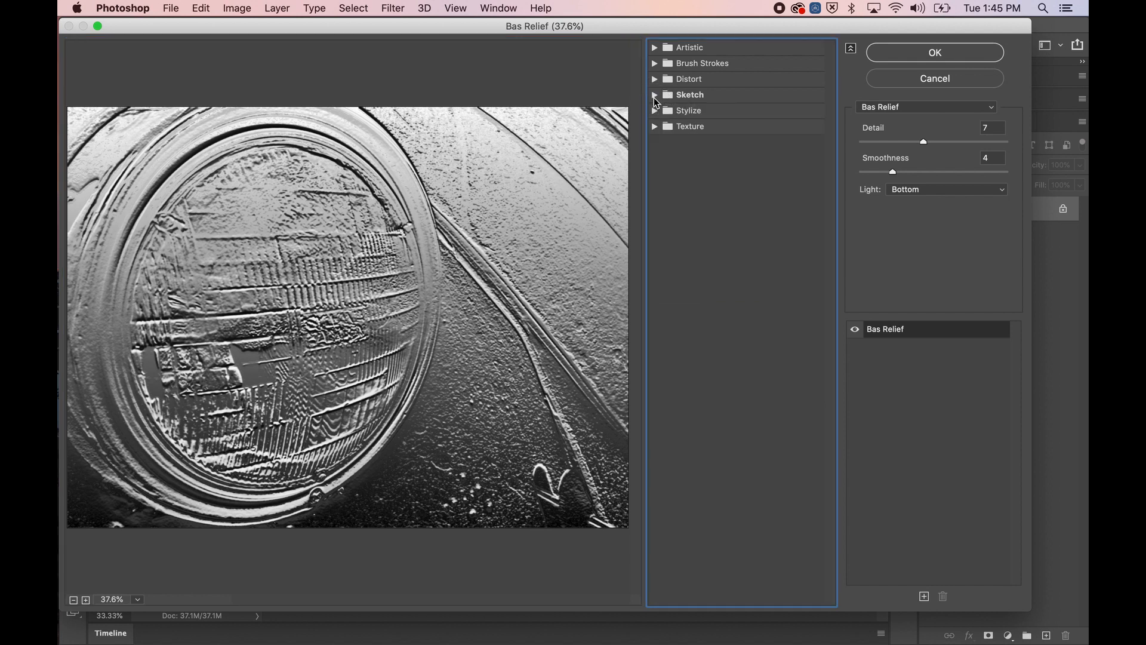
click(655, 48)
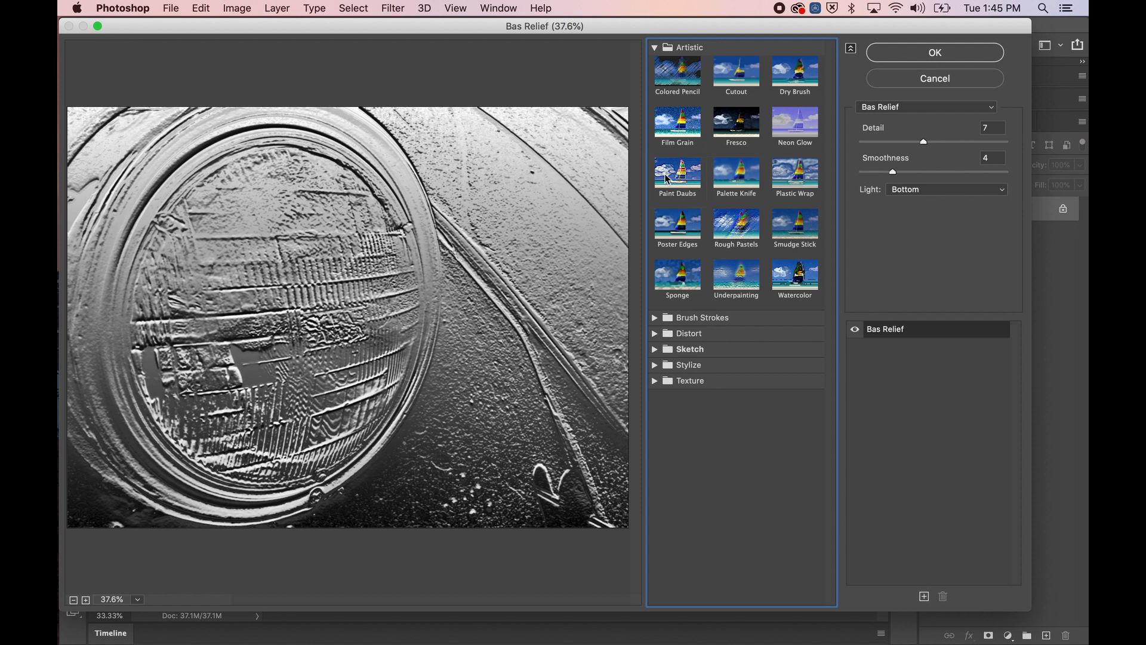
click(740, 73)
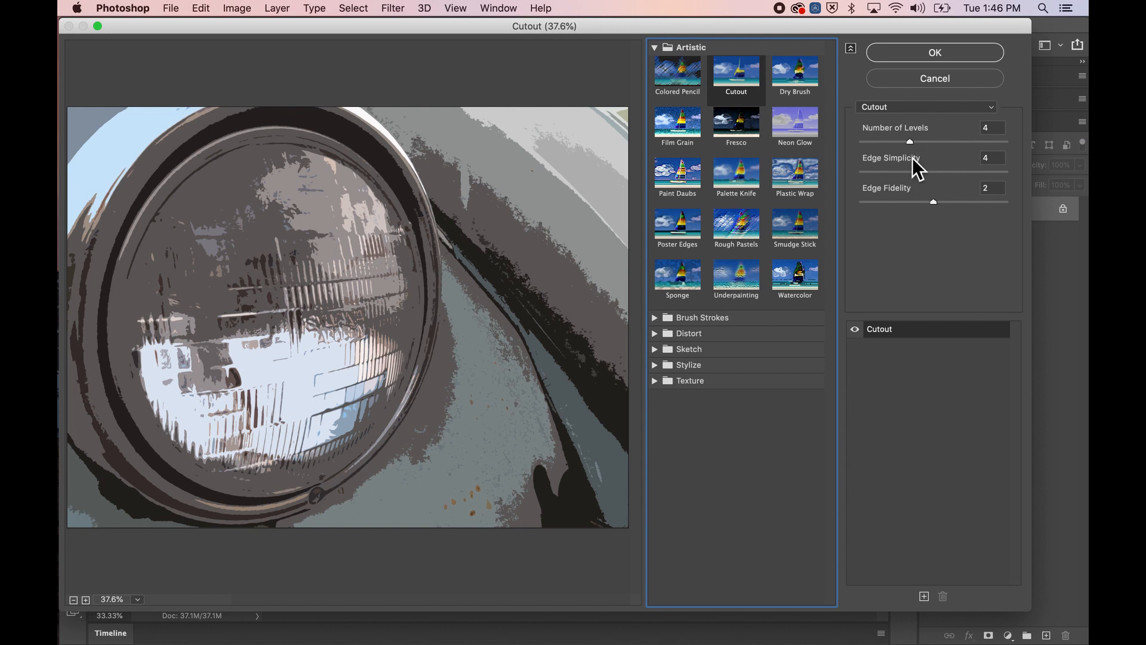
- Try the Cutout filter with Number of Levels at 8, then at 2 with Edge Simplicity 10 and Edge Fidelity 1
click(917, 143)
drag(919, 143, 1013, 143)
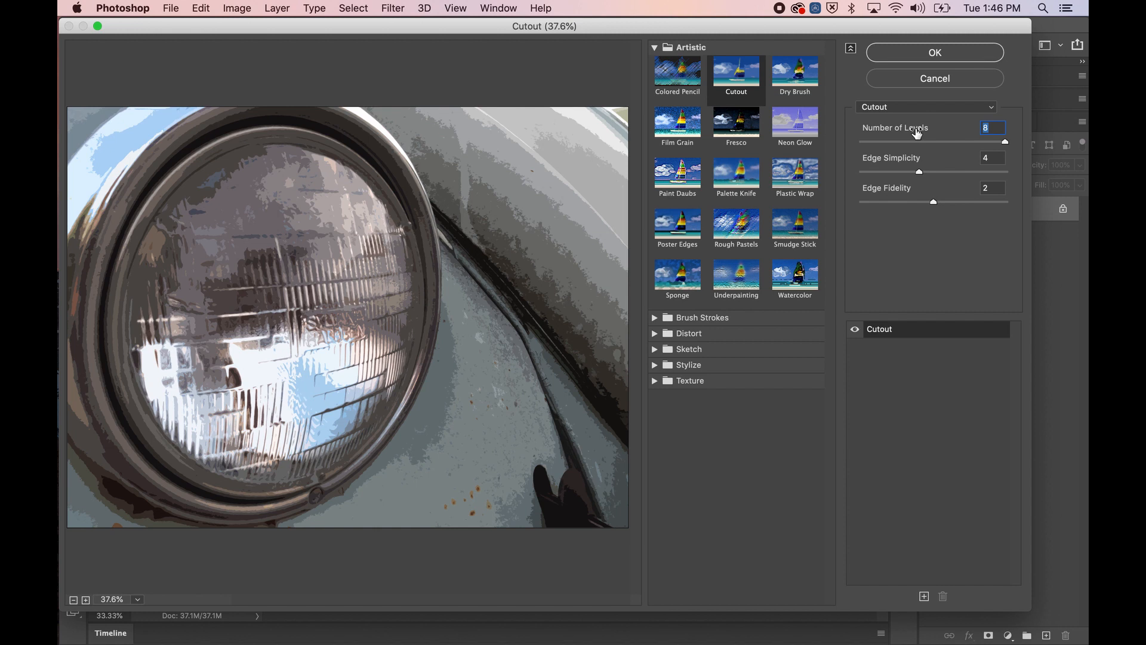
drag(1005, 143, 863, 144)
mouse_move(863, 145)
mouse_down()
mouse_move(1011, 144)
mouse_move(861, 143)
mouse_up()
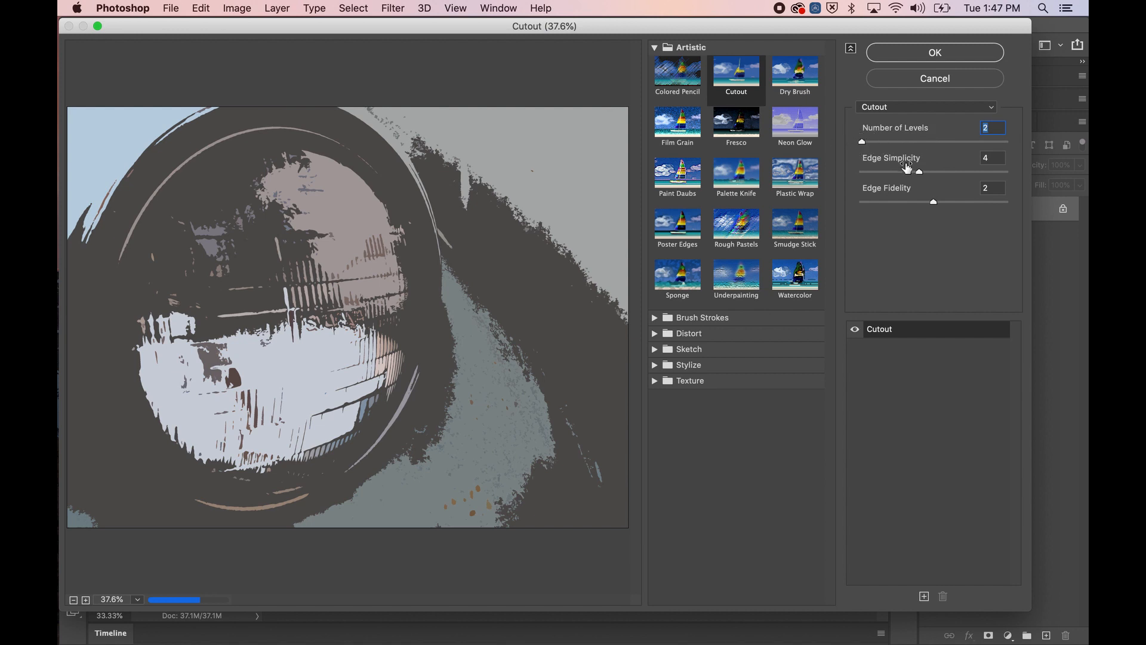
drag(920, 171, 1007, 173)
drag(933, 202, 857, 210)
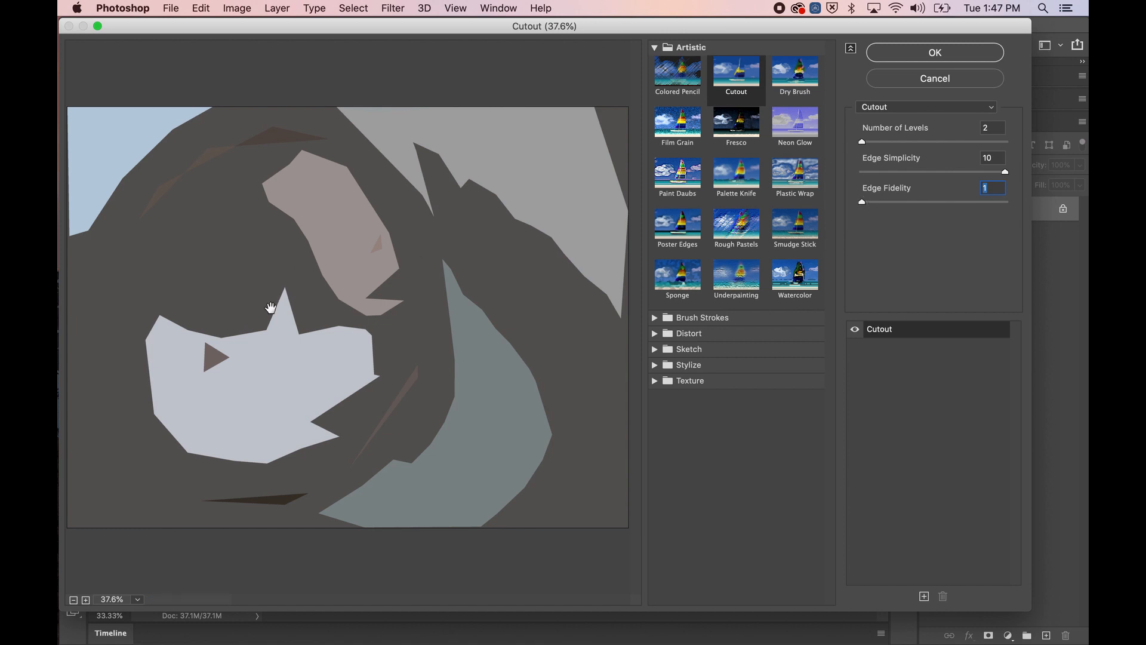
- Try the Cutout filter with Number of Levels 6, Edge Simplicity 0 and Edge Fidelity 1
drag(861, 203, 905, 174)
drag(862, 143, 954, 143)
drag(908, 173, 867, 179)
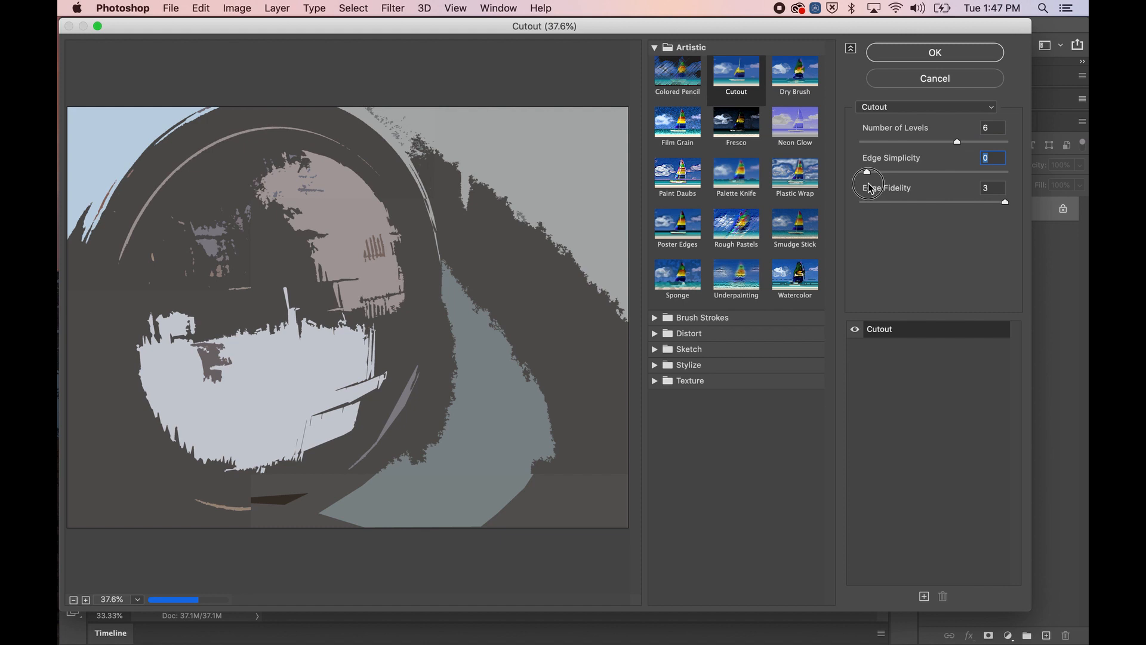
drag(1005, 203, 880, 216)
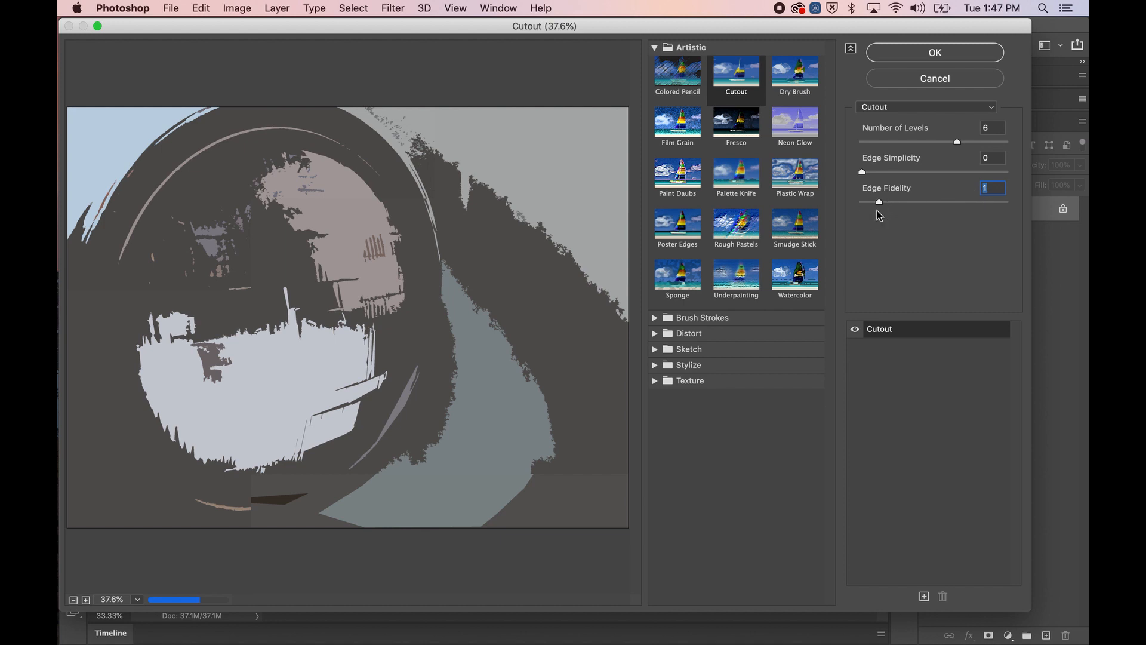
drag(862, 174, 991, 206)
drag(990, 202, 864, 213)
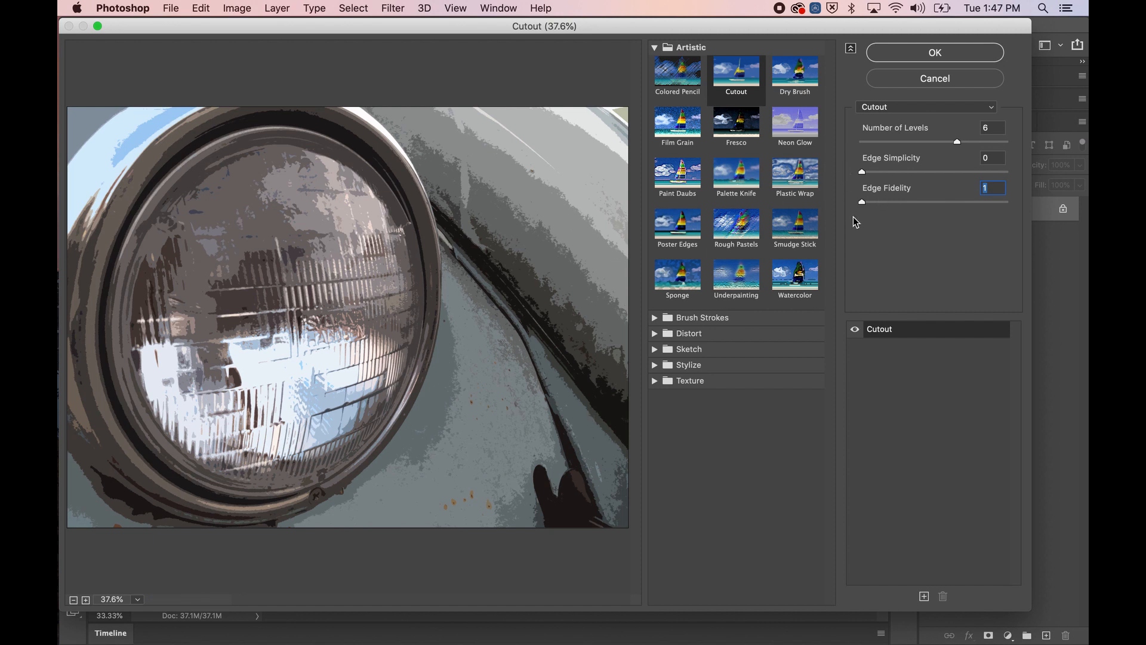
- Try Edge Fidelity 3 with Edge Simplicity 10, then return Edge Simplicity to 0 and Edge Fidelity to 1
drag(862, 203, 1002, 206)
drag(866, 171, 1003, 176)
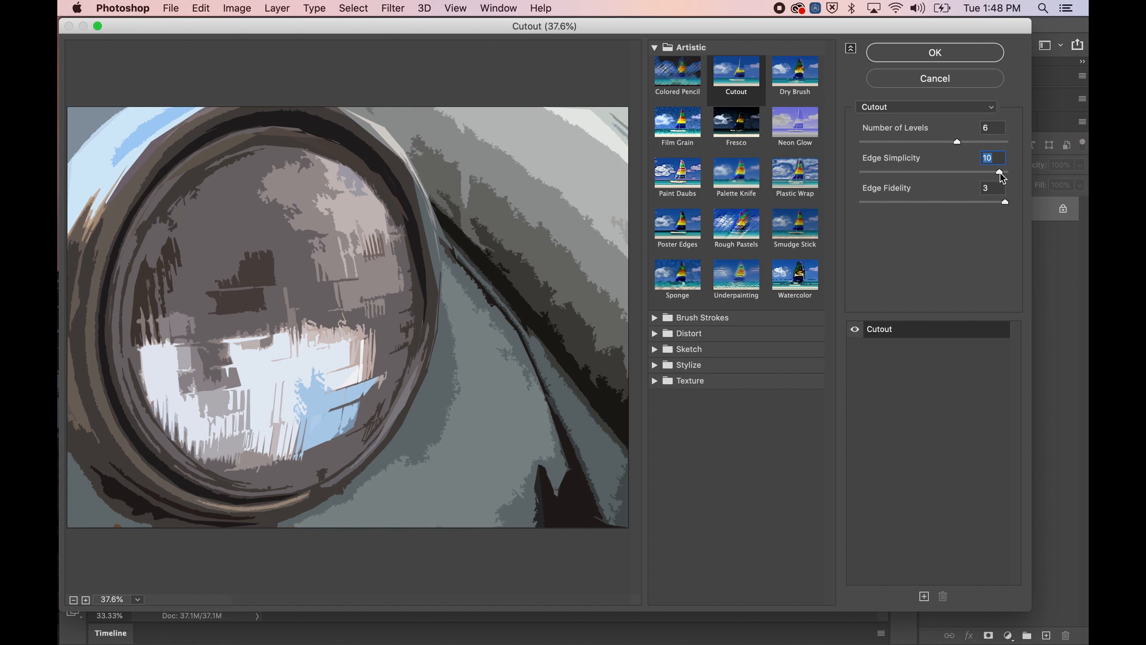
drag(1003, 177, 850, 173)
mouse_move(1005, 202)
mouse_down()
mouse_move(861, 203)
mouse_move(983, 201)
mouse_up()
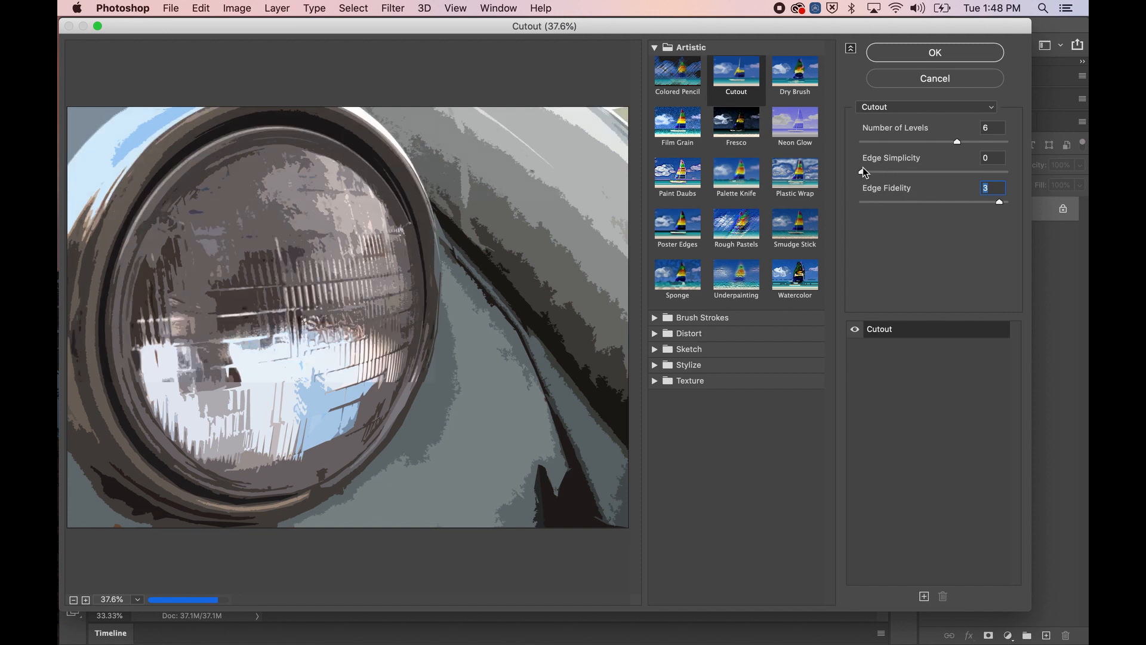
drag(999, 202, 885, 202)
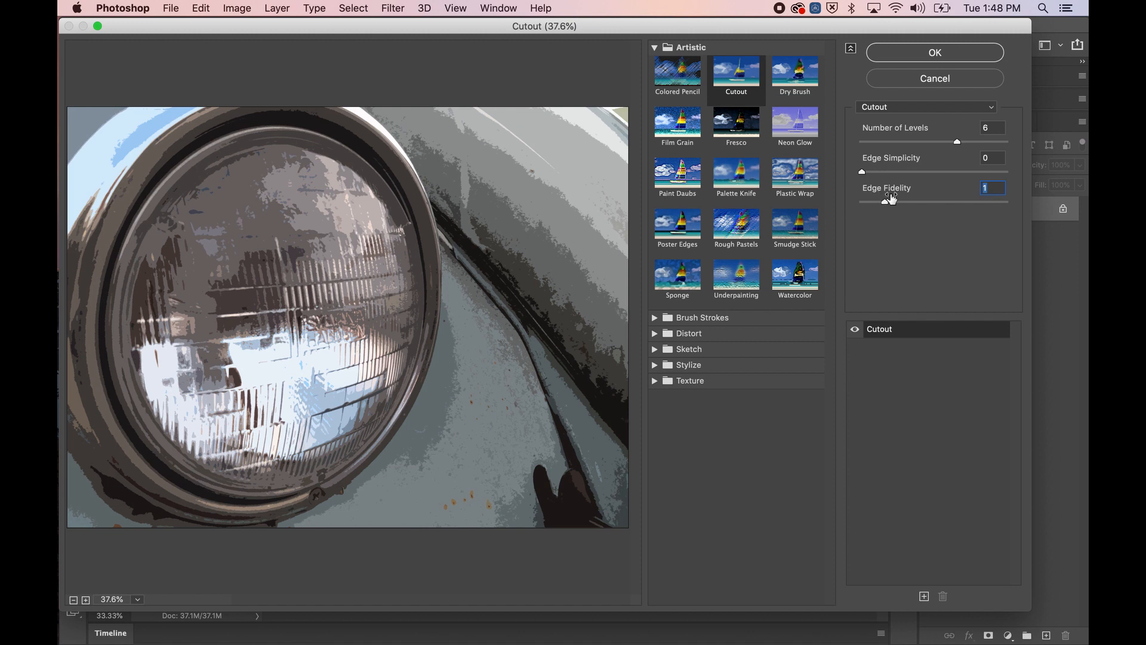
- Try Edge Simplicity at 6 and then 9, with Edge Fidelity raised to 2
drag(863, 173, 952, 179)
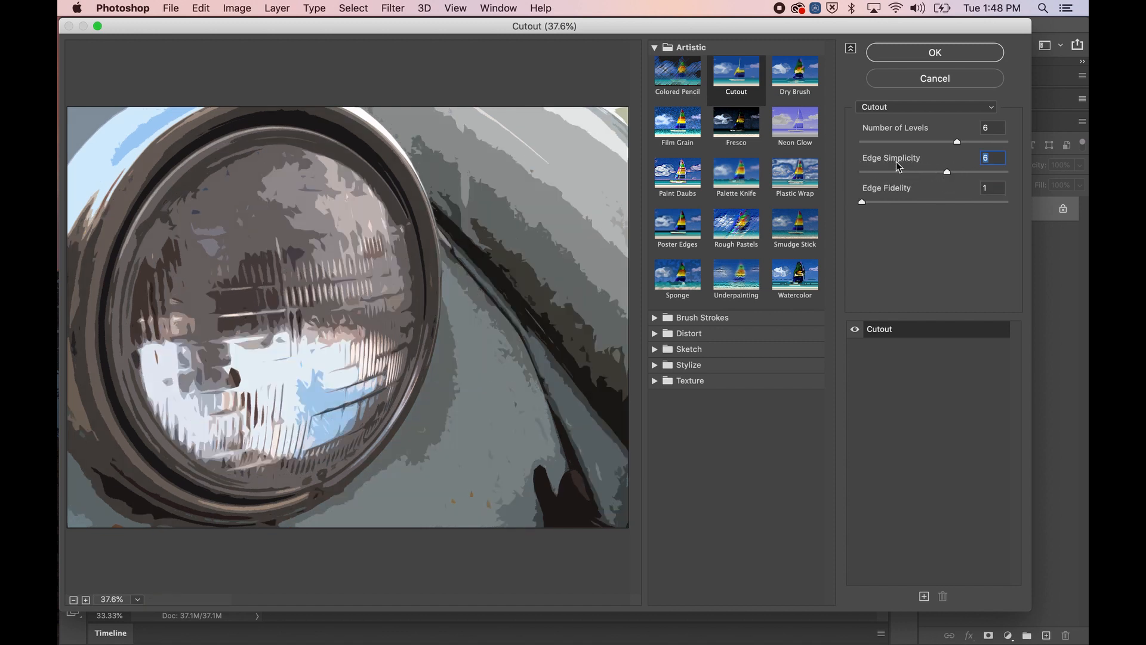
drag(948, 171, 991, 173)
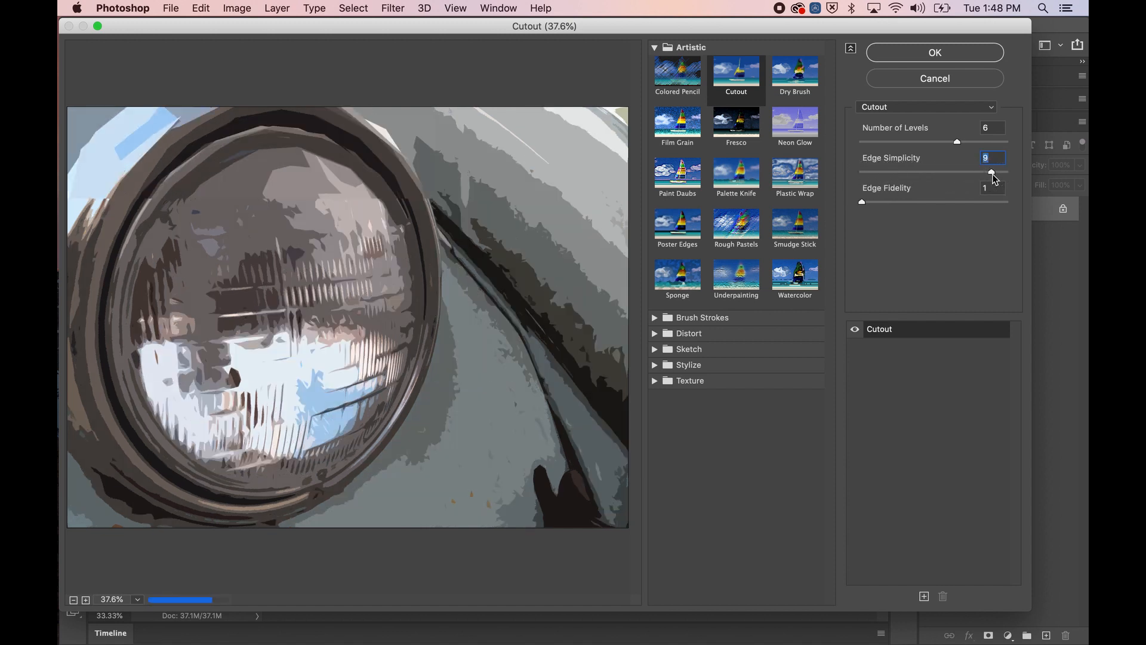
drag(865, 203, 967, 205)
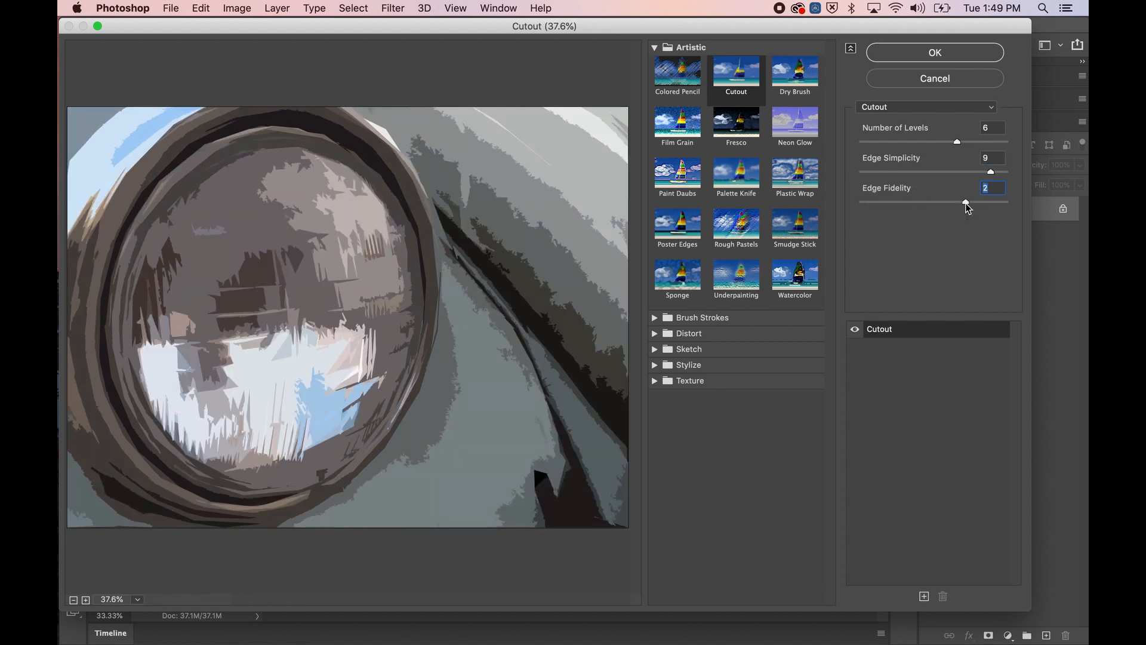
drag(968, 208, 908, 204)
- Try the most simplified Cutout look with Number of Levels 2, Edge Fidelity 1 and Edge Simplicity 10
drag(955, 143, 860, 144)
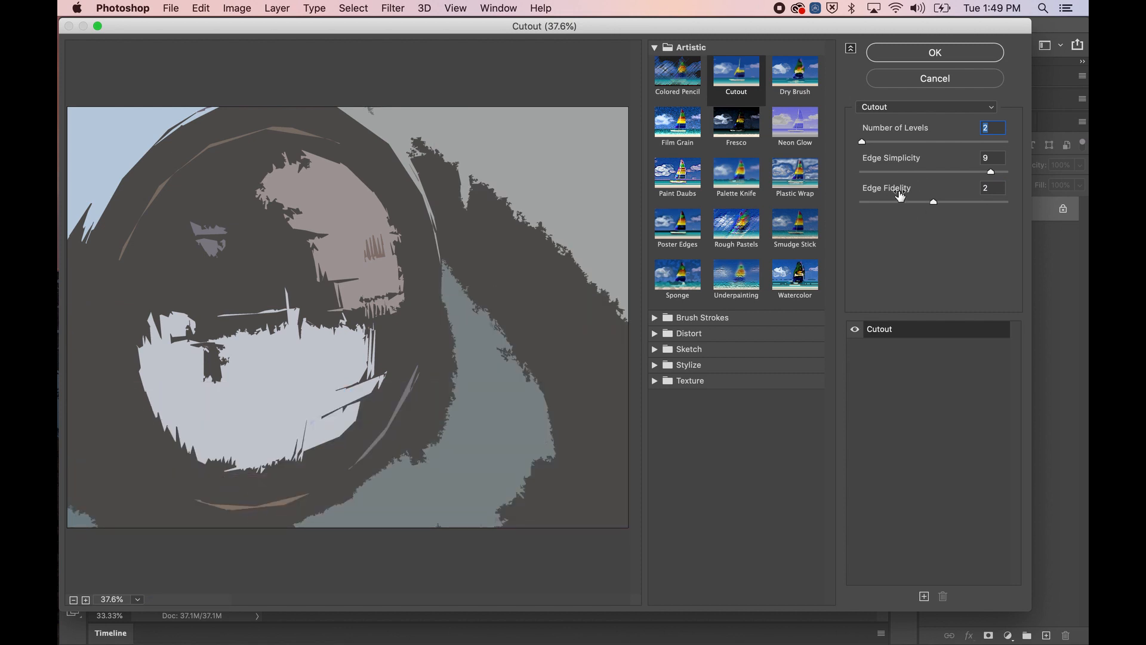
drag(933, 204, 860, 206)
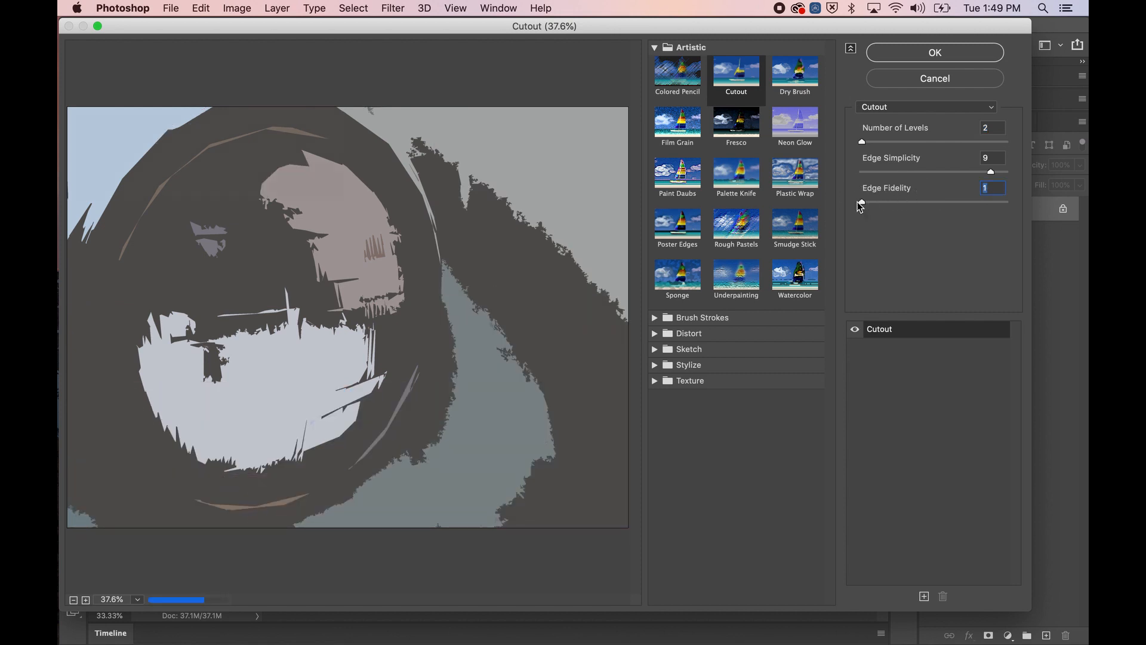
click(862, 142)
drag(865, 145, 799, 148)
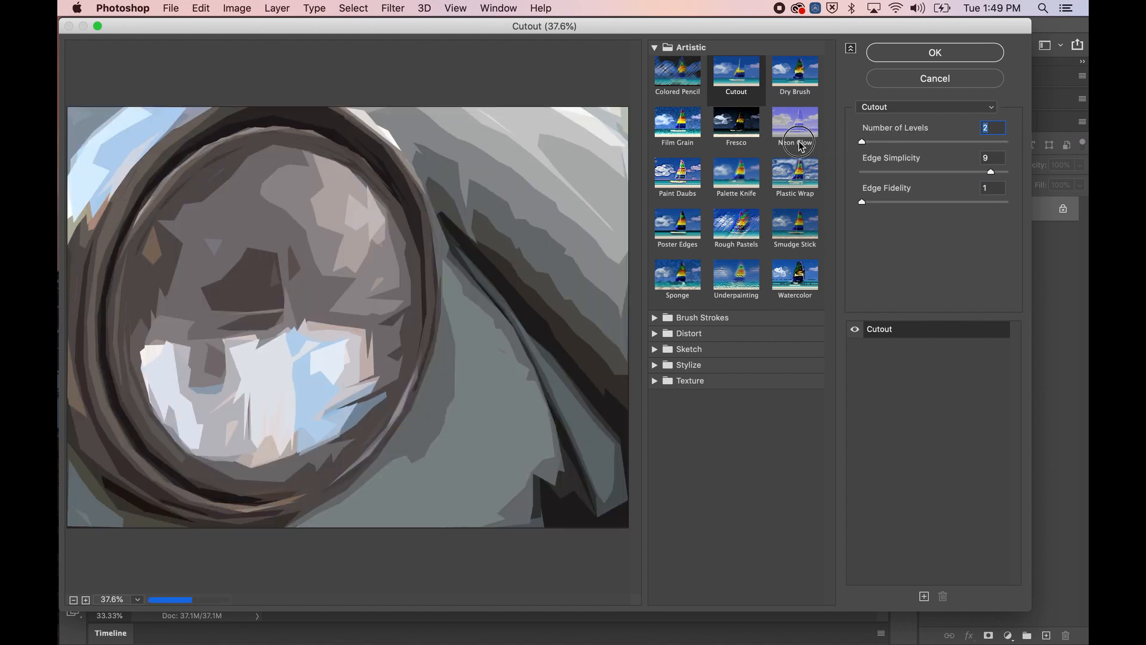
drag(862, 202, 1021, 205)
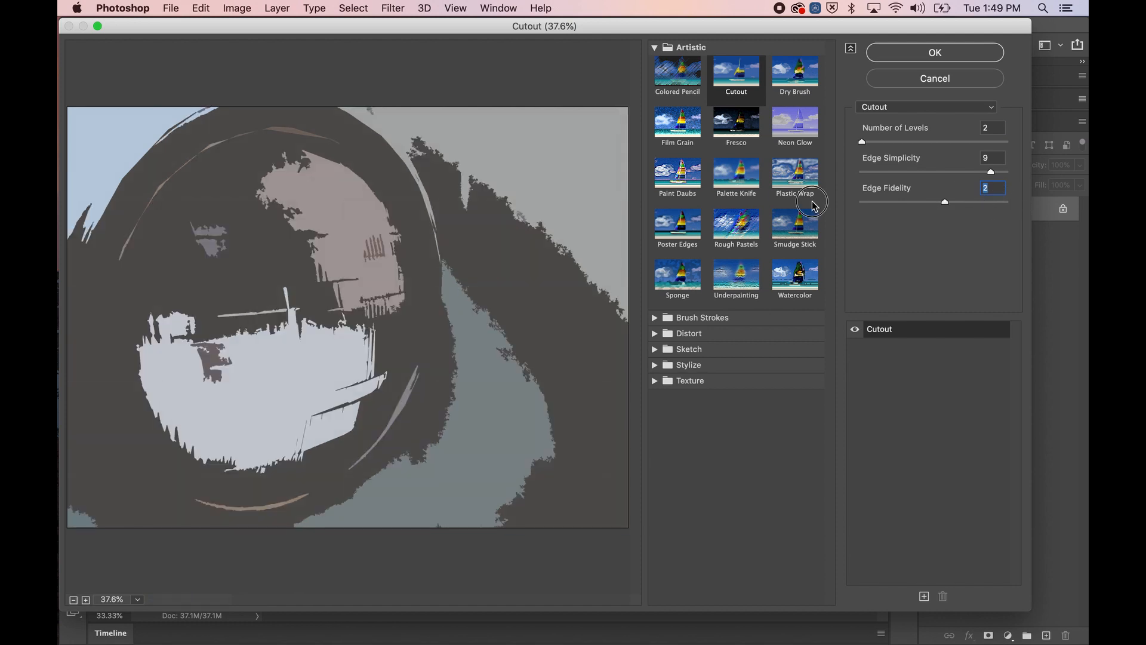
drag(1005, 203, 852, 204)
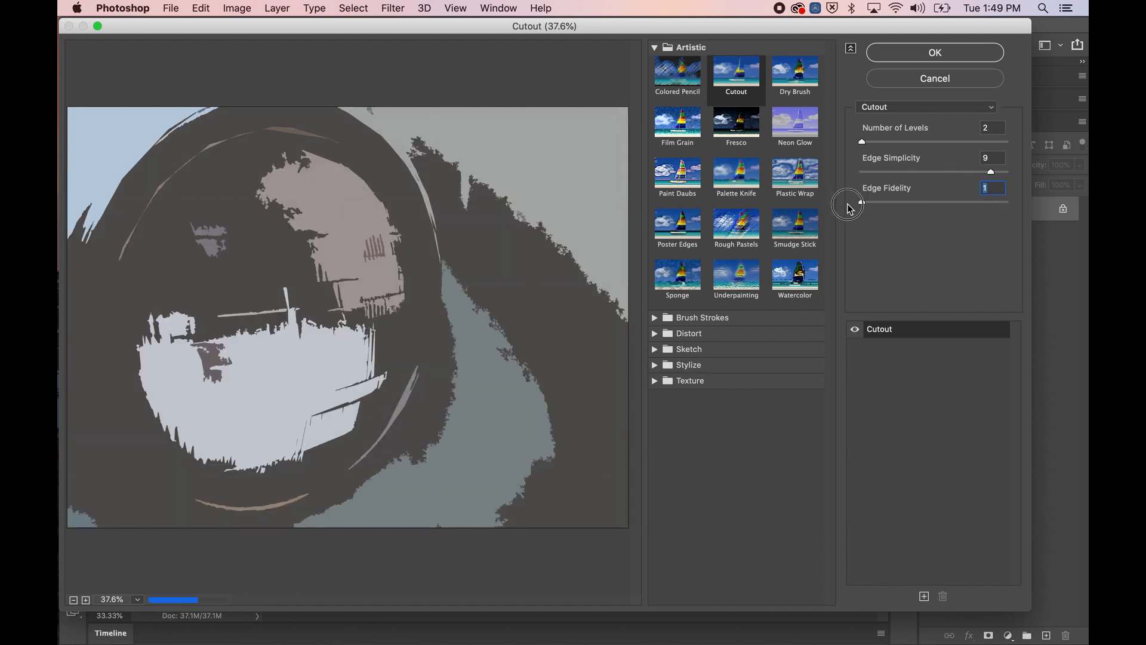
drag(994, 177, 1018, 174)
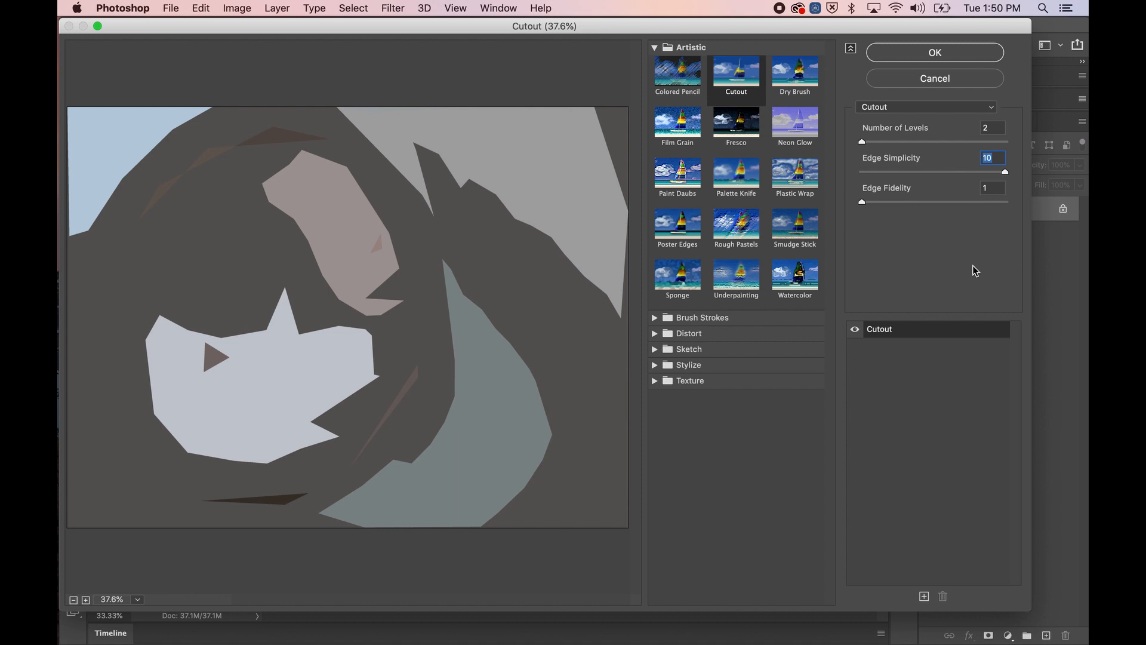
- Set Cutout's Edge Simplicity to 4 and Edge Fidelity to 2, trying Number of Levels at 6 and then 7
drag(1006, 172, 919, 175)
drag(870, 205, 933, 208)
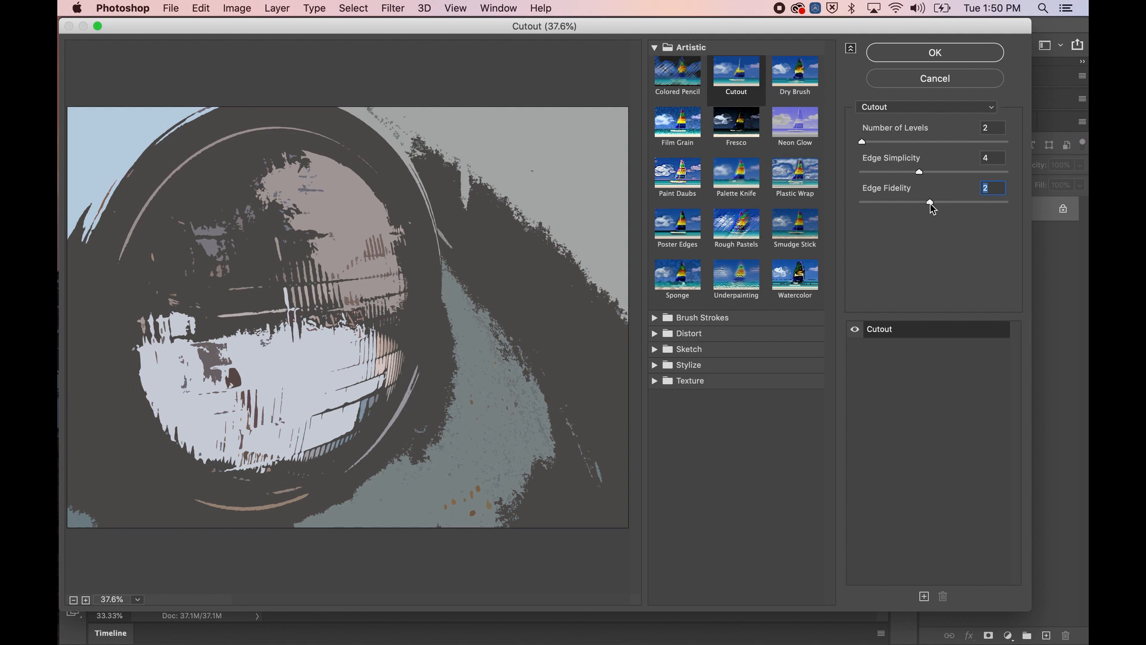
drag(862, 142, 953, 144)
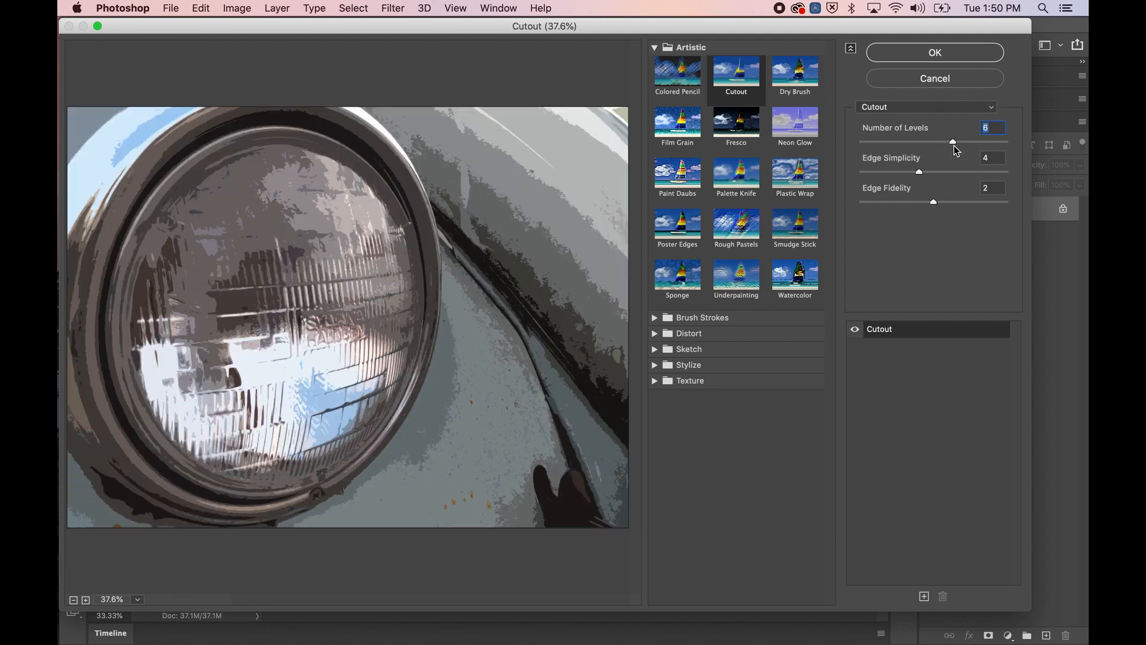
mouse_move(953, 143)
mouse_down()
mouse_move(937, 141)
mouse_move(957, 147)
mouse_up()
drag(957, 147, 984, 150)
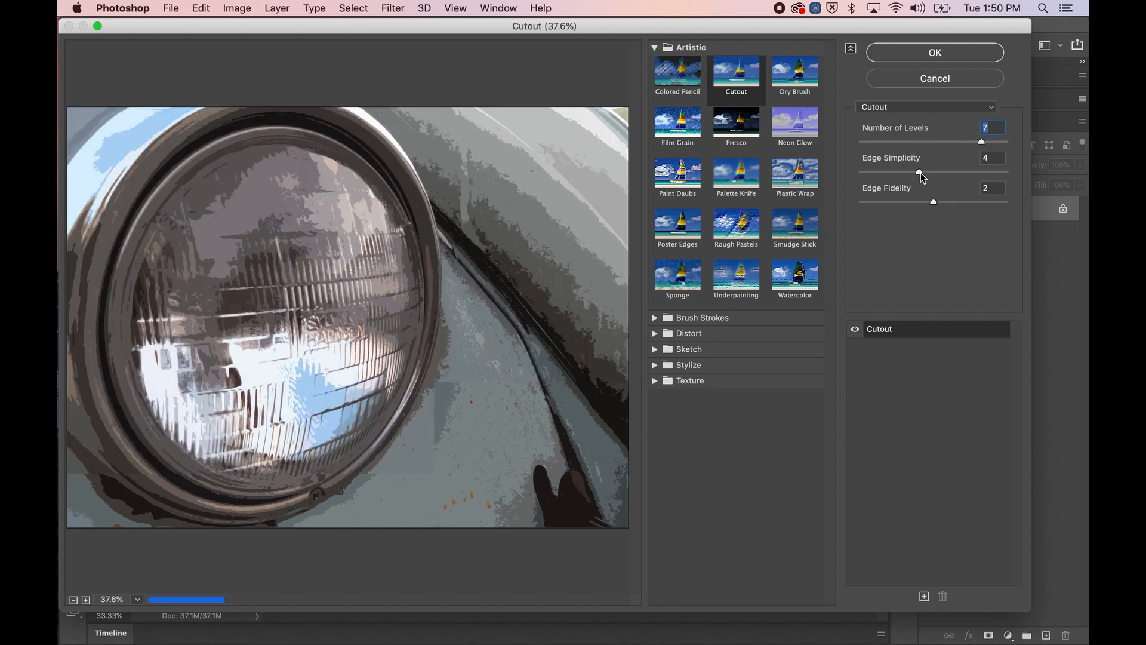
- Set Cutout's Number of Levels to 3 and Edge Simplicity to 7, trying Edge Simplicity 8 along the way
drag(981, 142, 887, 143)
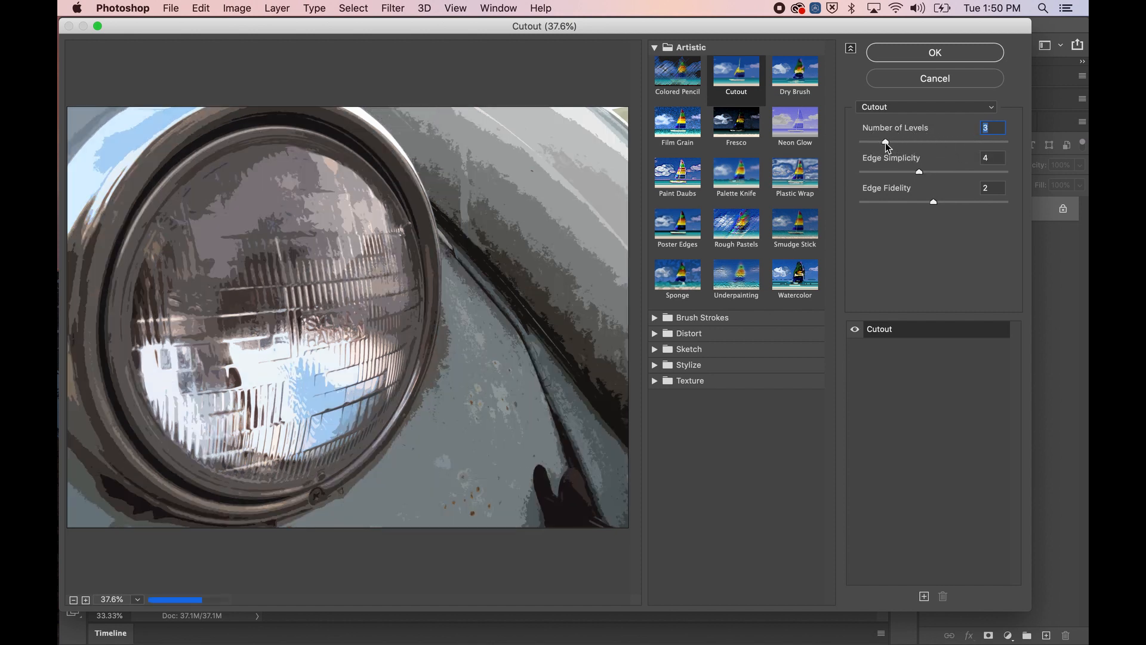
drag(886, 142, 877, 145)
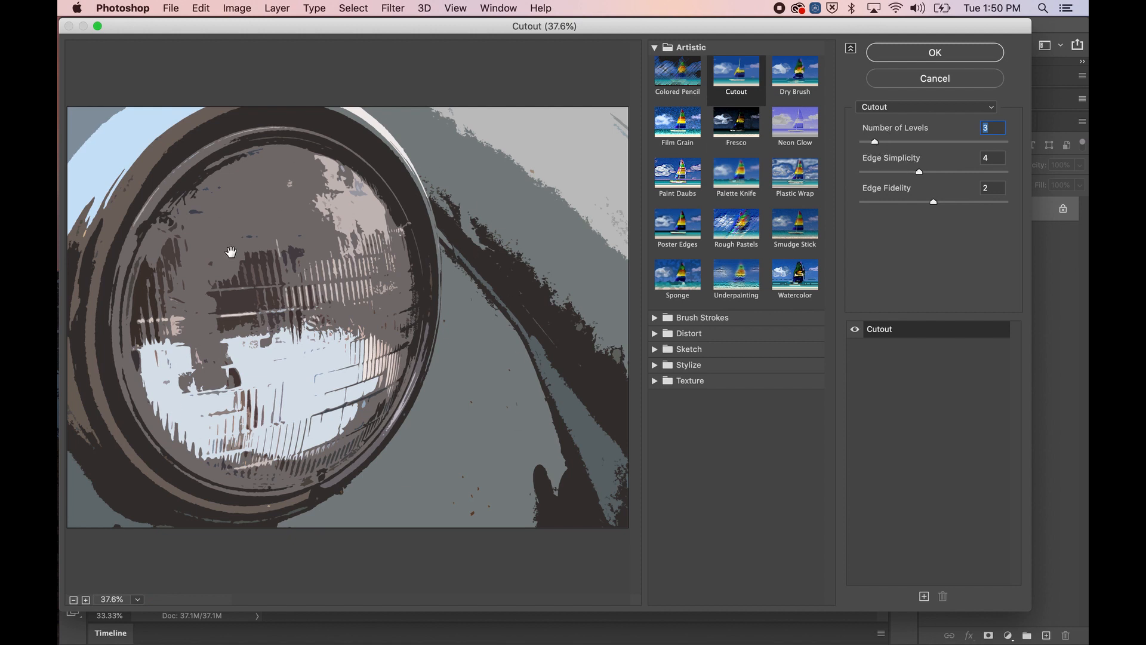
mouse_move(875, 144)
mouse_down()
mouse_move(843, 147)
mouse_move(875, 142)
mouse_up()
drag(919, 172, 960, 173)
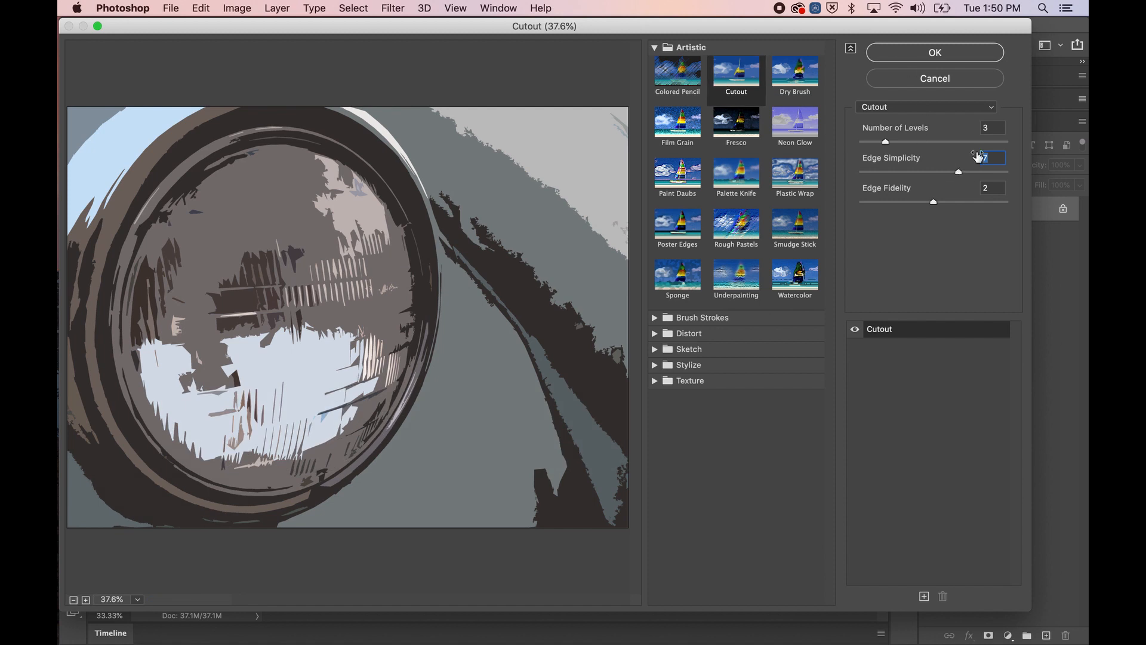
drag(958, 173, 968, 173)
drag(969, 173, 975, 173)
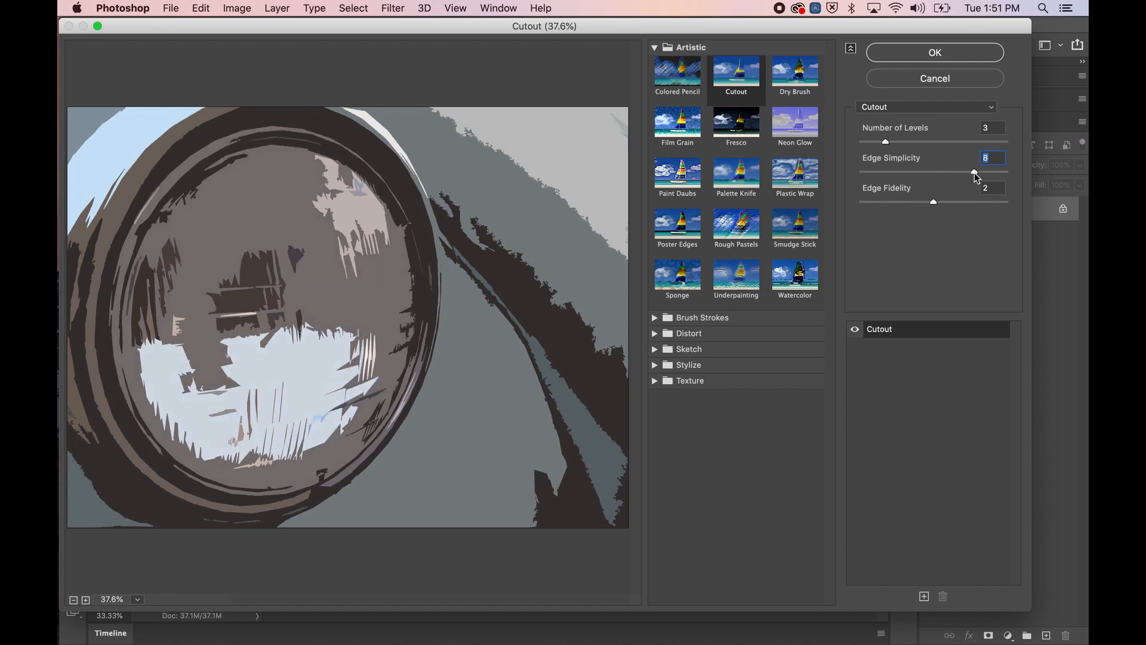
drag(974, 174, 962, 174)
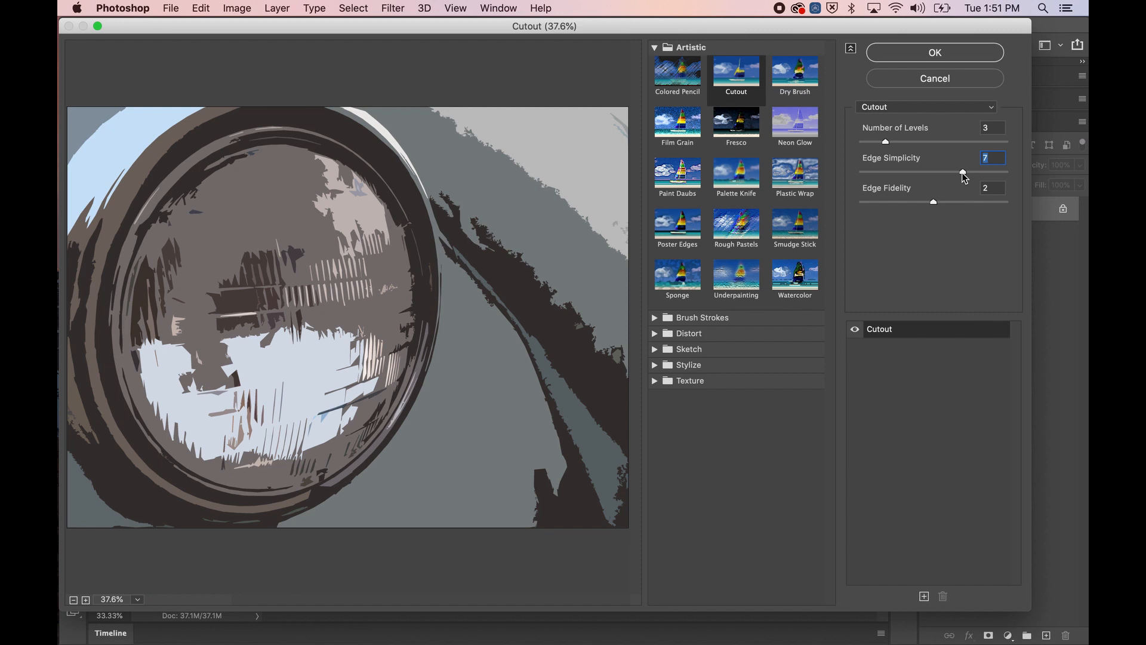
- Readjust the Cutout filter's Edge Fidelity, leaving it at 2
drag(933, 202, 905, 202)
mouse_move(907, 203)
mouse_down()
mouse_move(850, 203)
mouse_move(907, 207)
mouse_up()
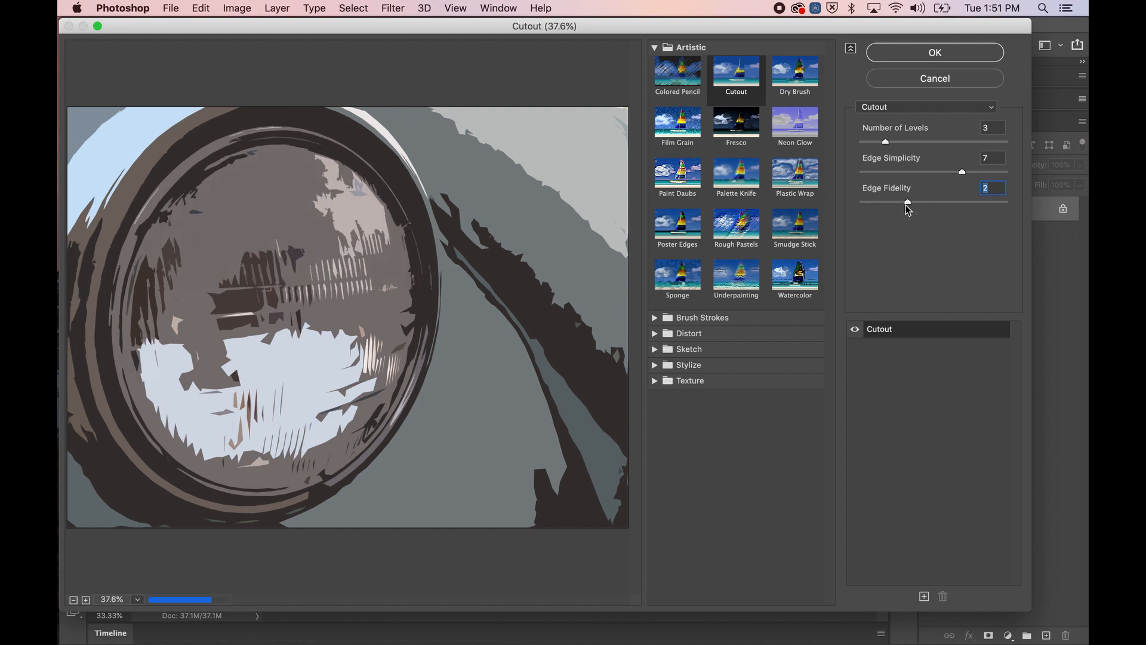
click(908, 206)
drag(919, 205, 949, 206)
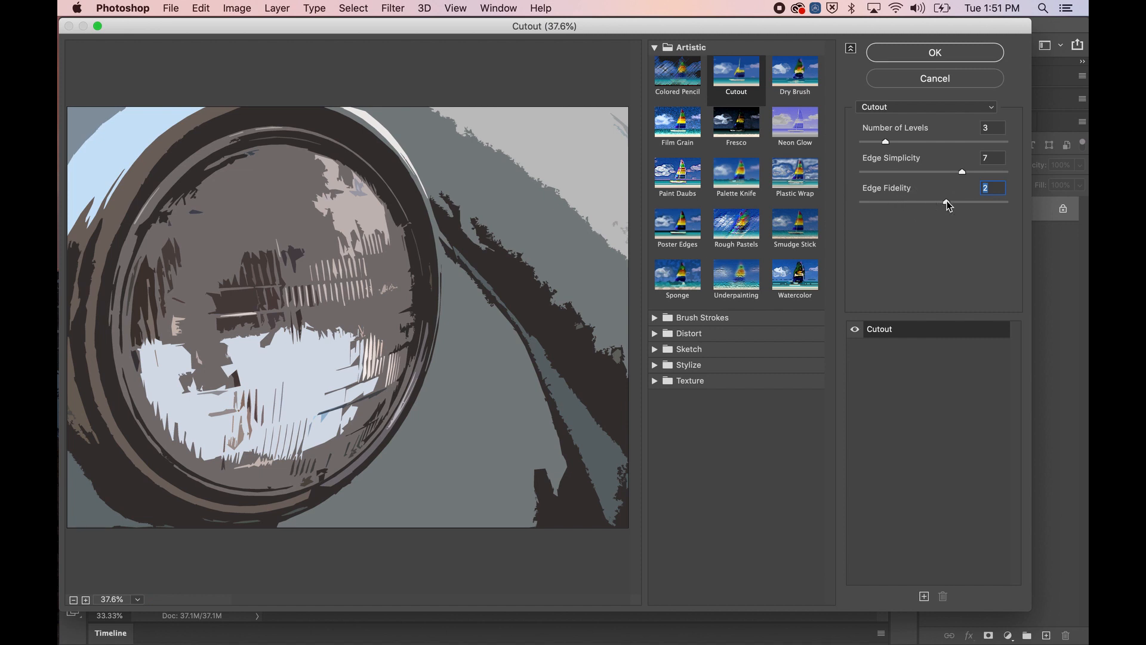
- Try Cutout's Edge Fidelity at 3, return it to 2, keep Edge Simplicity at 7, and apply the filter
drag(949, 206, 1031, 203)
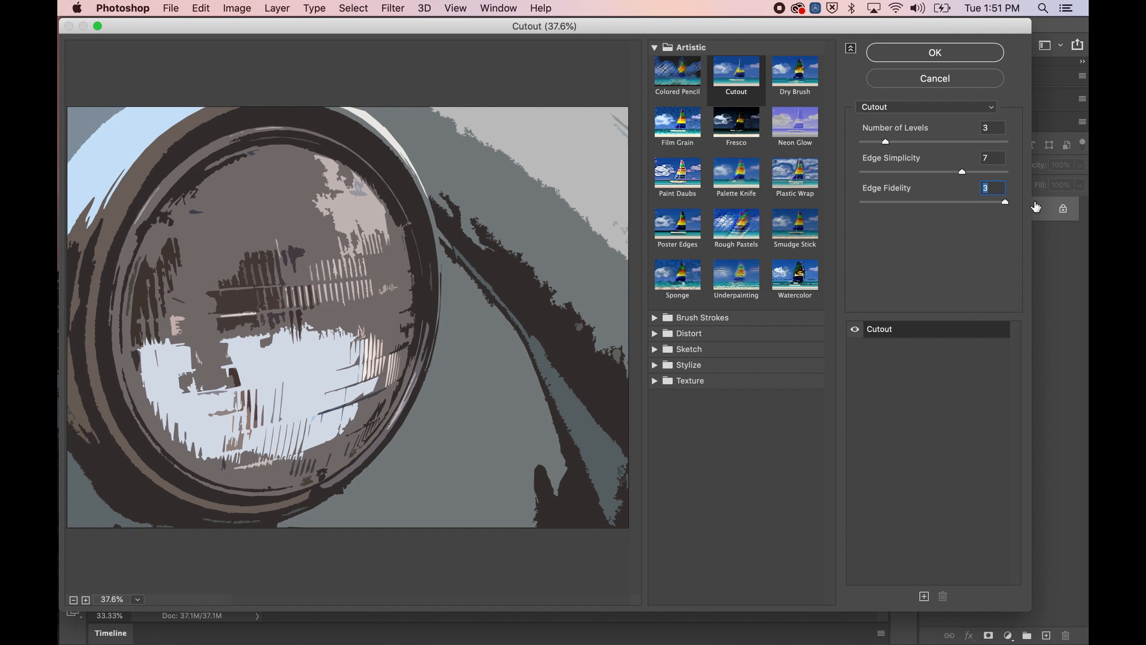
drag(1005, 203, 929, 206)
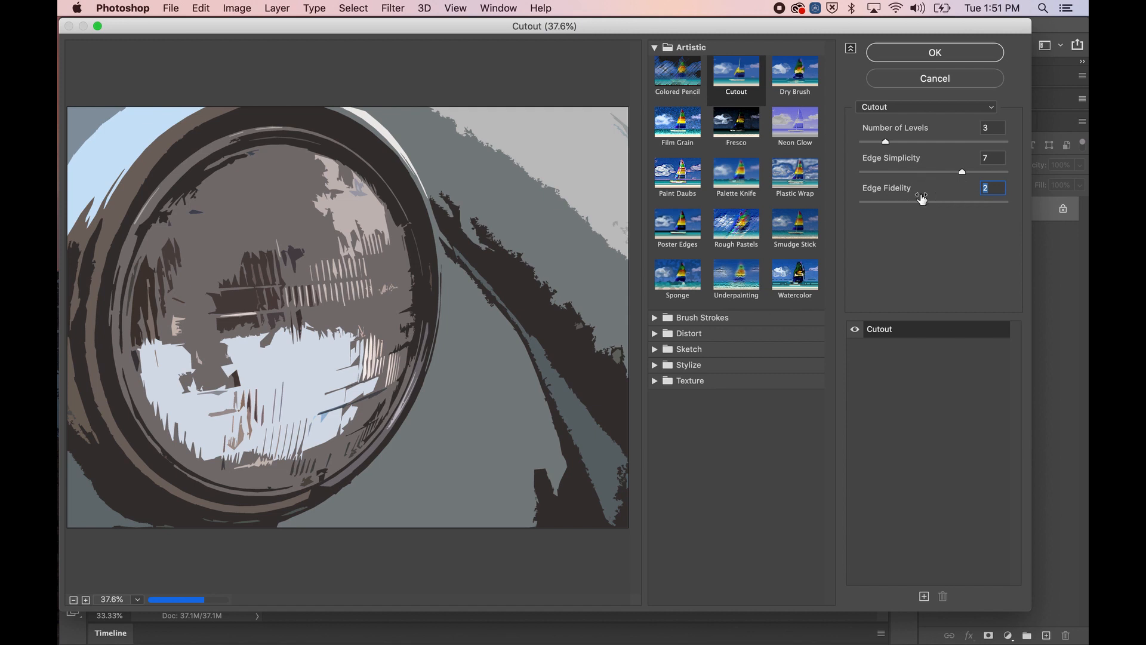
mouse_move(964, 172)
mouse_down()
mouse_move(988, 178)
mouse_move(969, 177)
mouse_up()
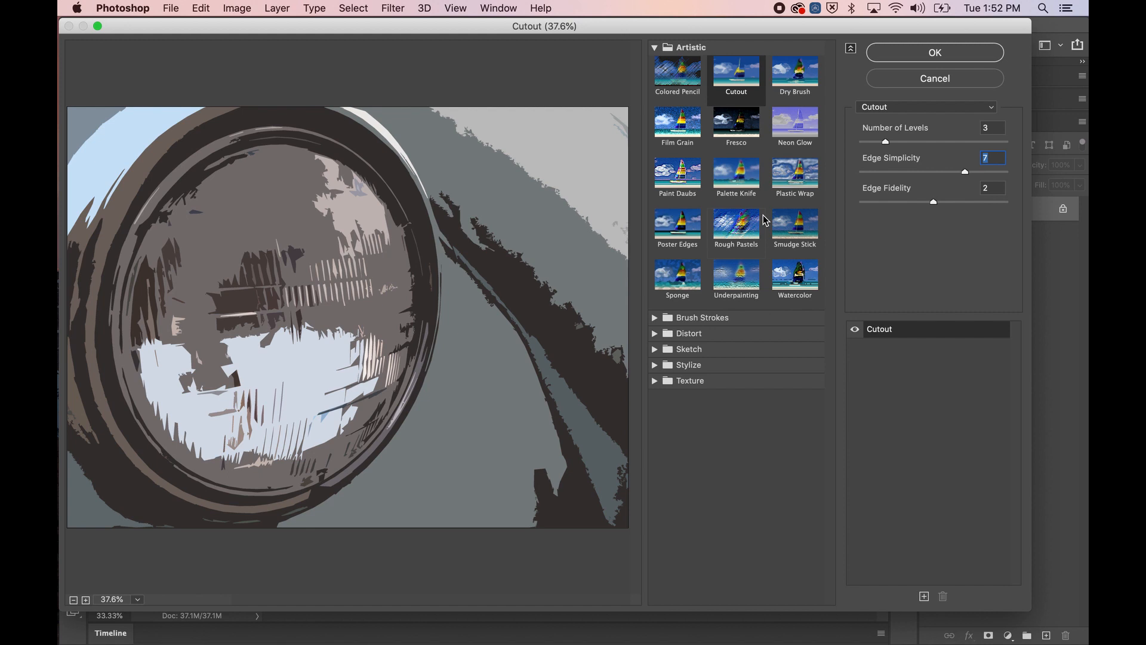
click(928, 53)
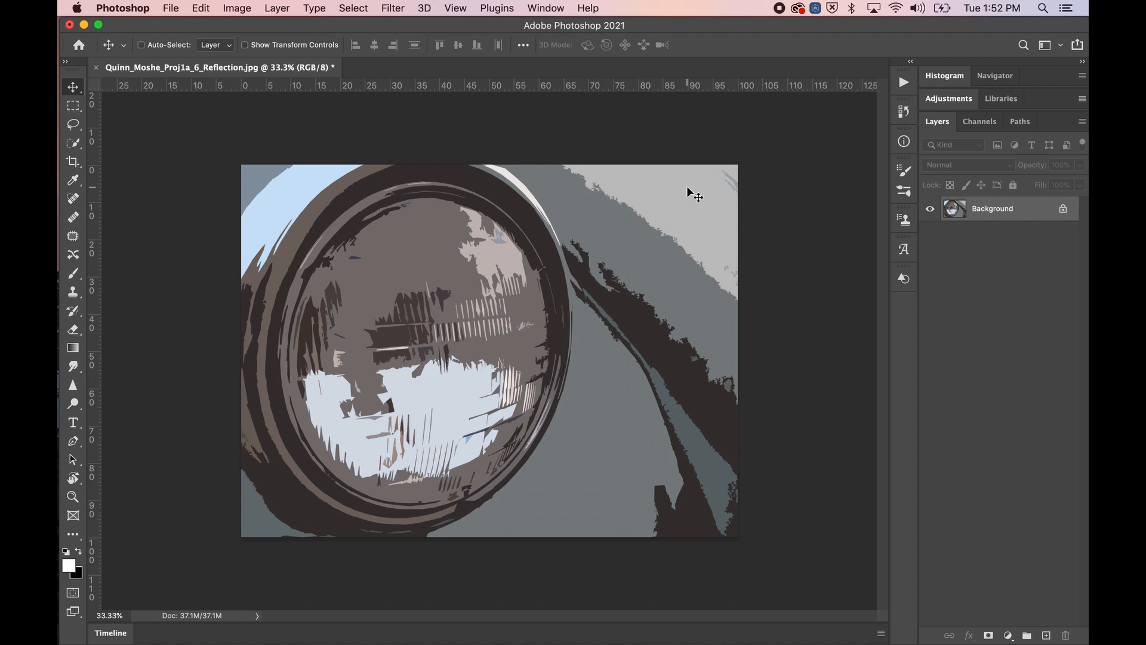
- Compare the Open and Filter Gallery history states, and revert the image to its Open state
key(super)
click(903, 111)
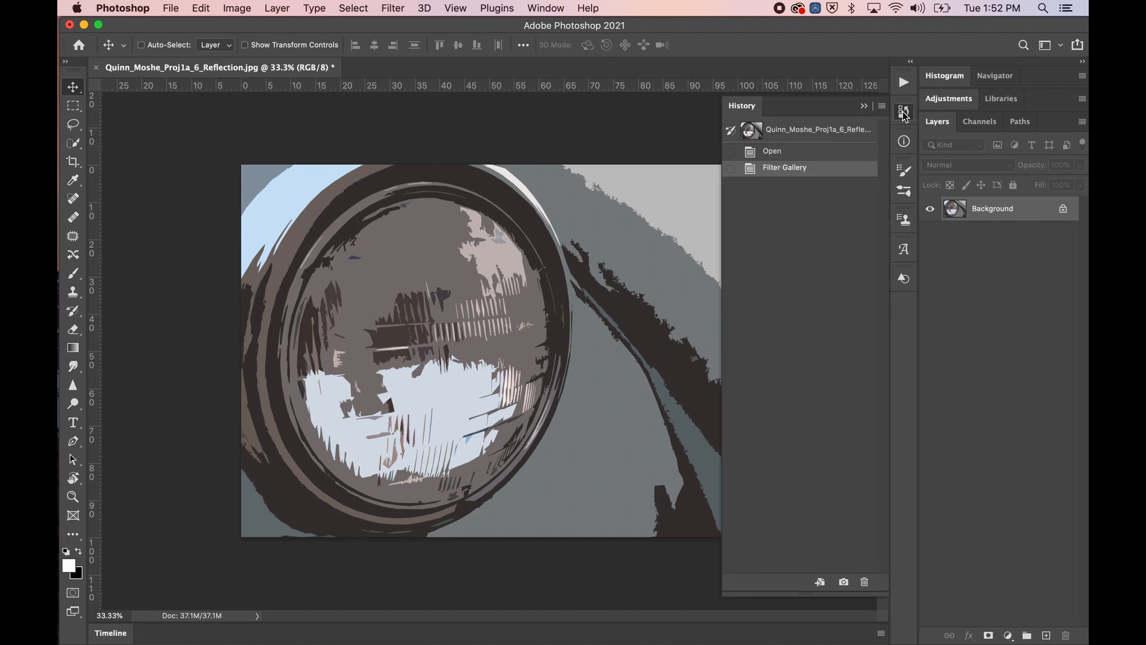
click(796, 154)
click(803, 165)
click(800, 153)
click(800, 171)
click(800, 158)
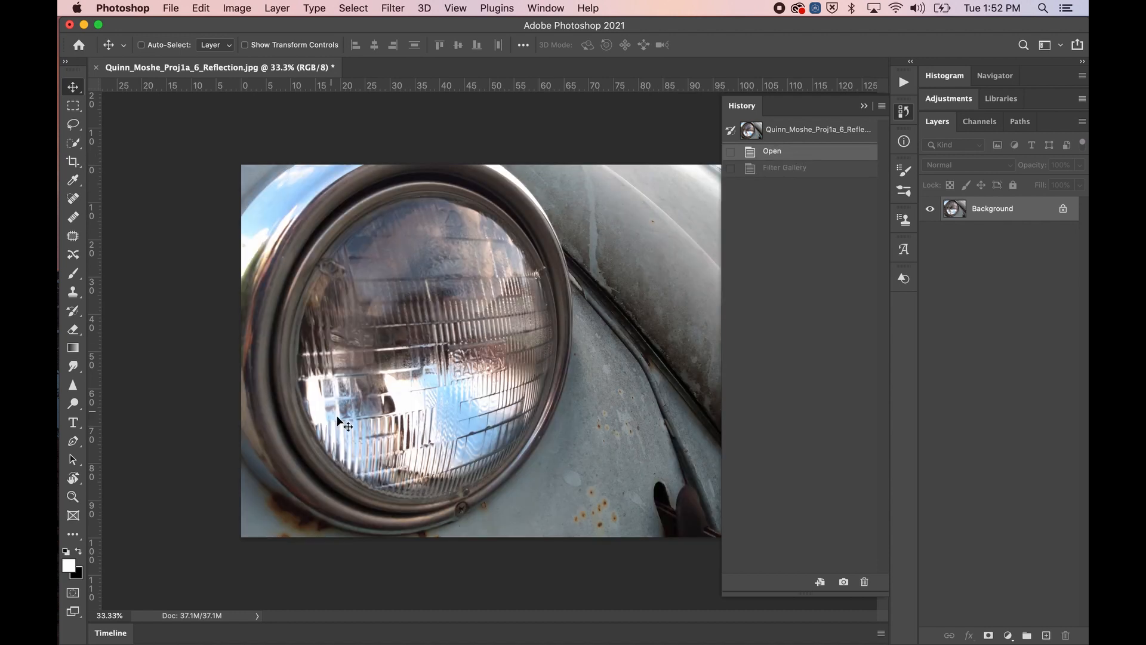
click(862, 107)
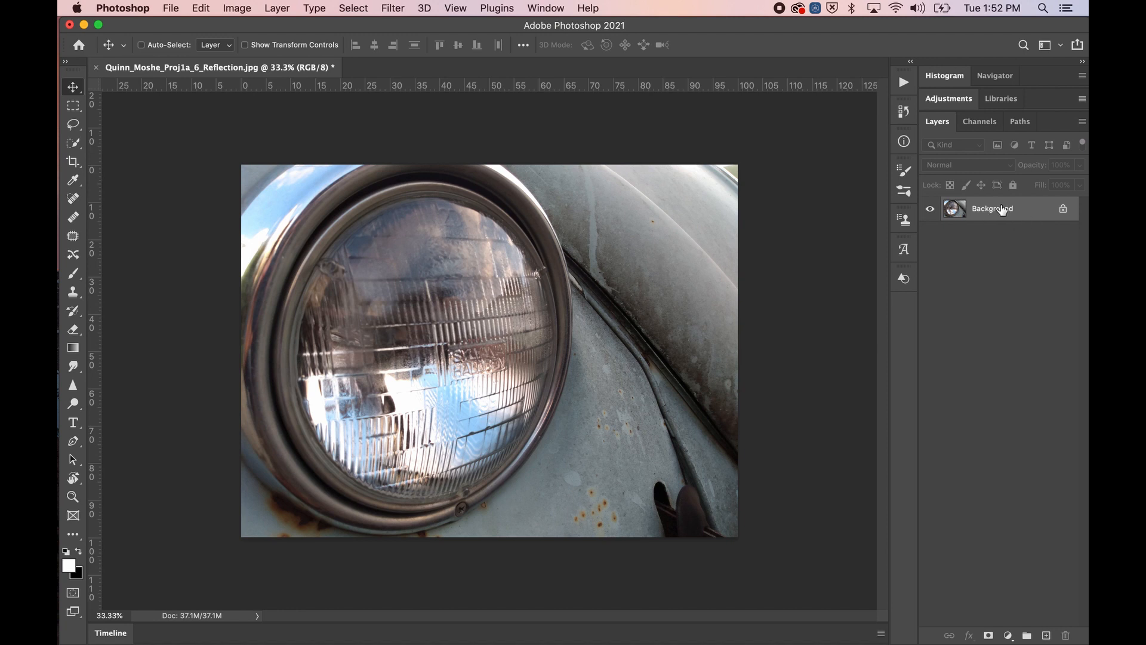
- Convert the Background layer to a Smart Object
click(277, 9)
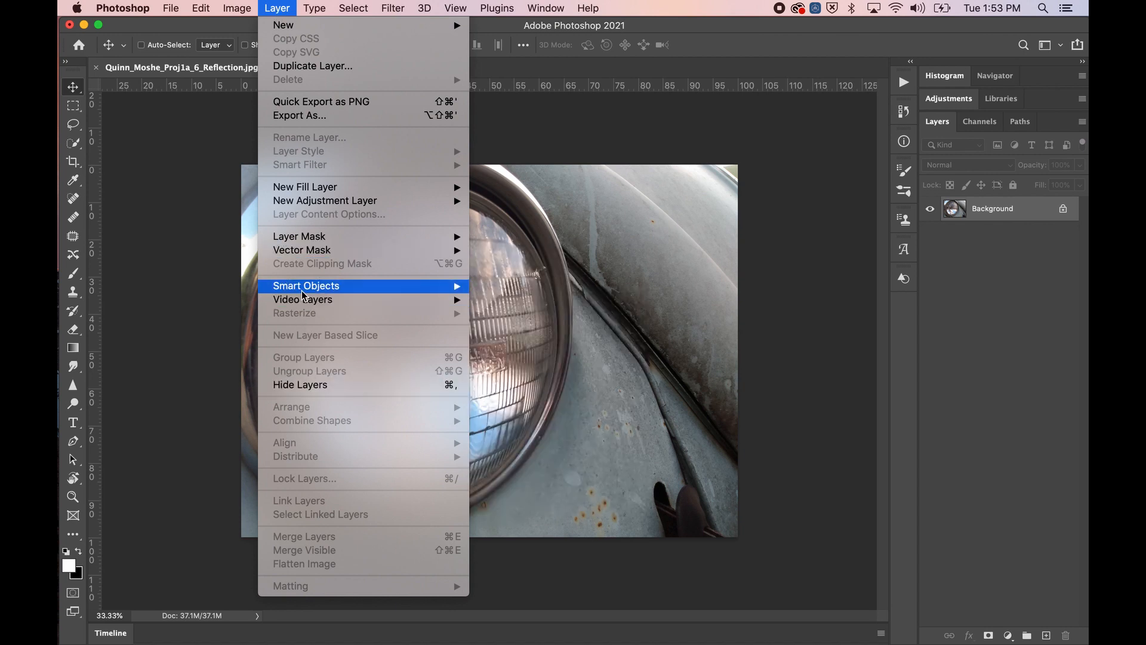
mouse_move(410, 288)
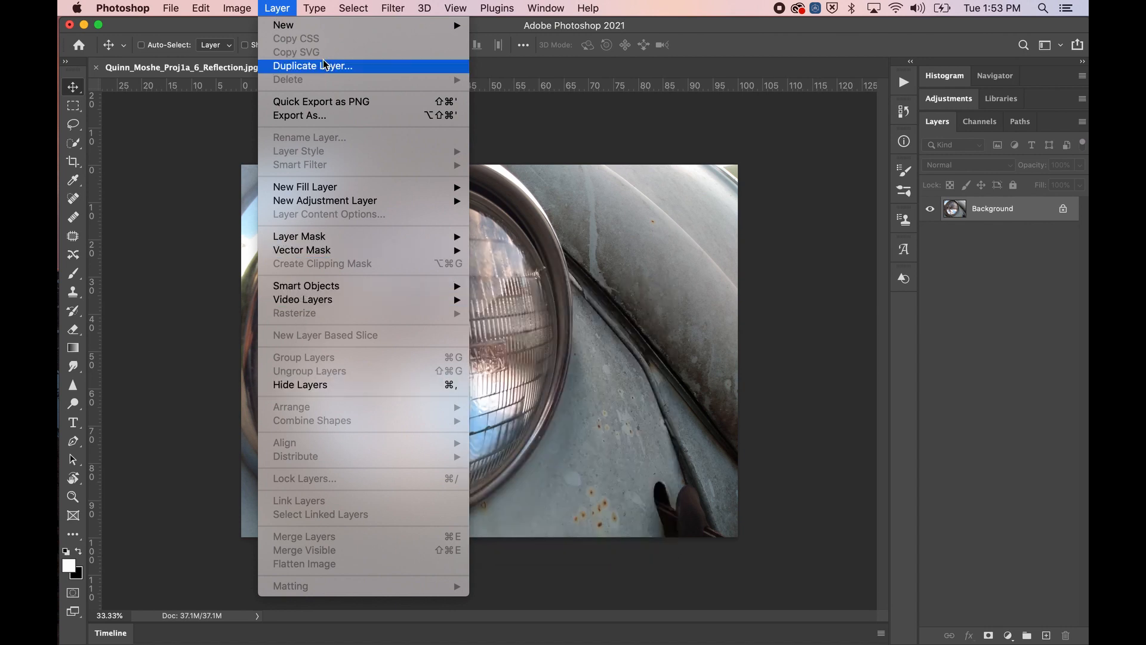
mouse_move(325, 284)
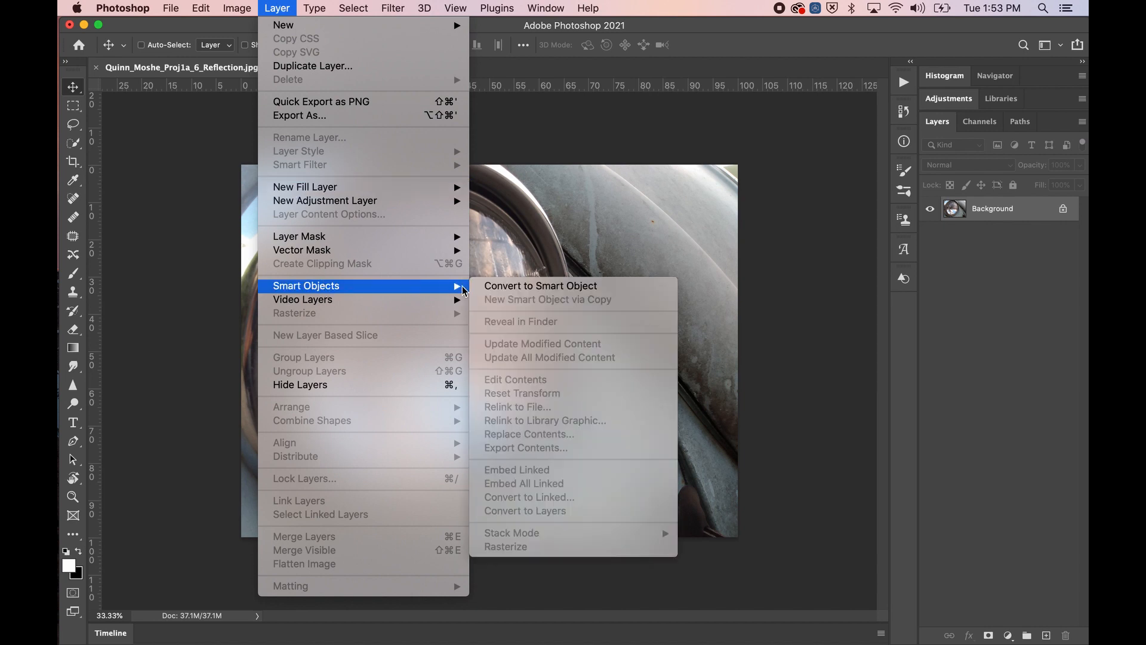
click(505, 287)
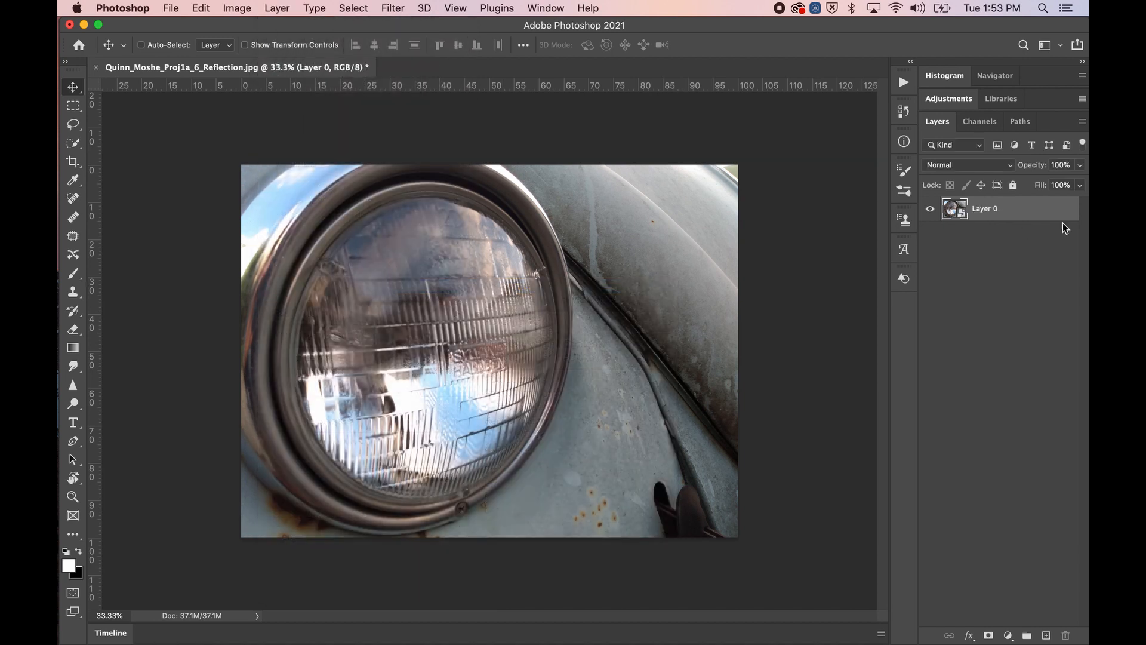
- Apply the Filter Gallery's Cutout to the Smart Object with Number of Levels 3, Edge Simplicity 7 and Edge Fidelity 2, previewing the whole image
click(394, 8)
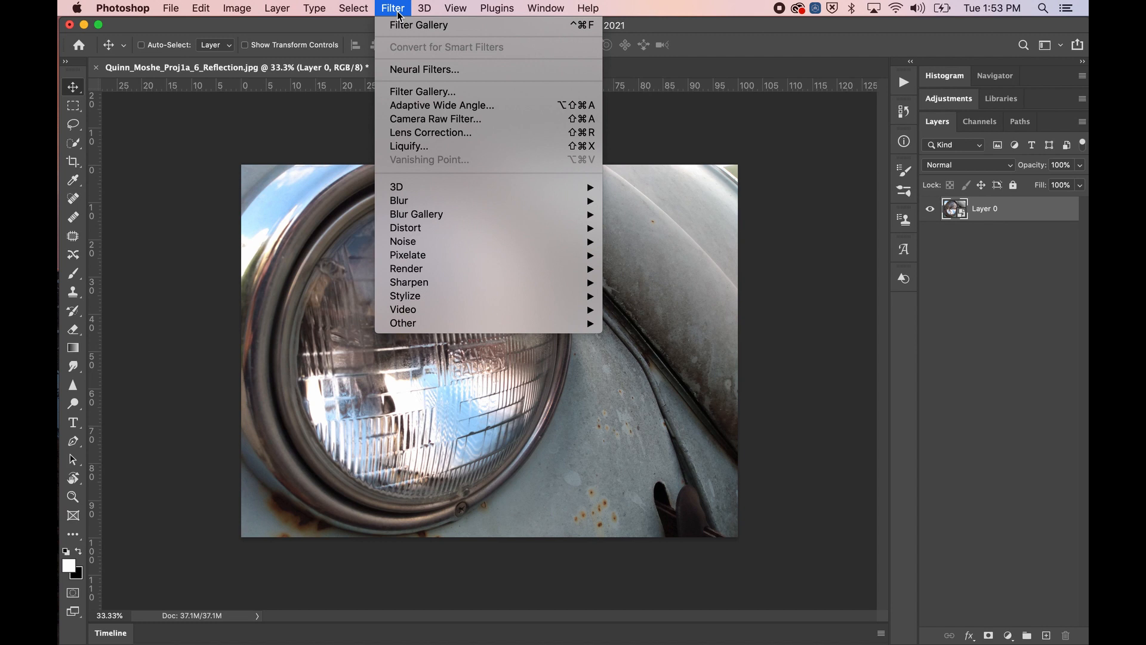
click(412, 92)
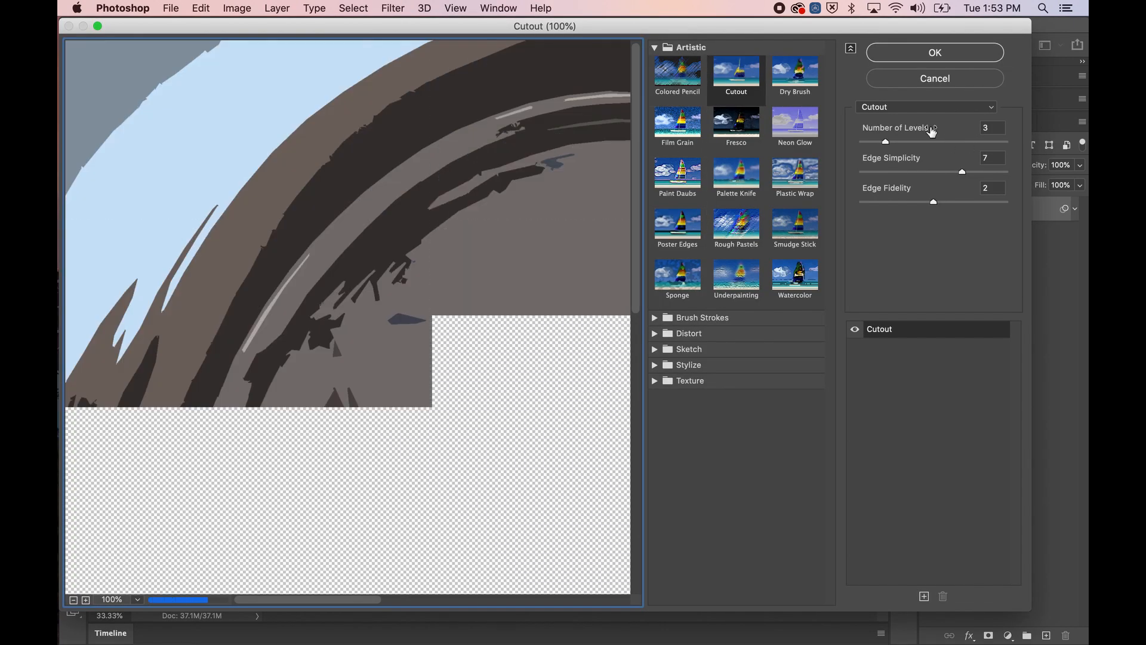
right_click(272, 442)
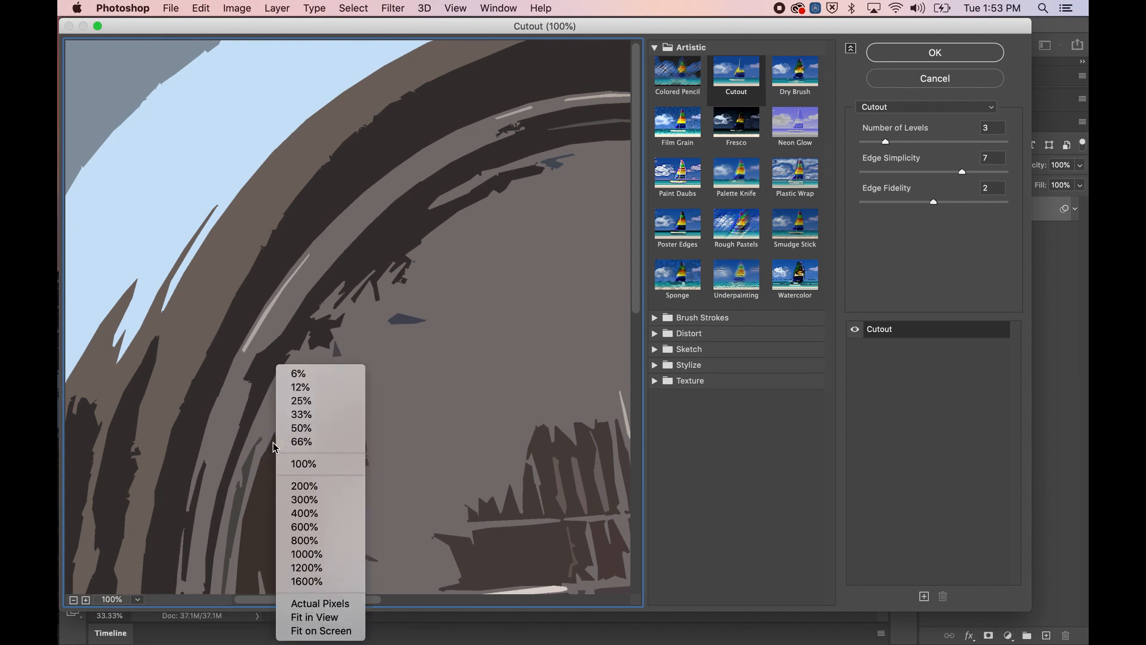
click(313, 617)
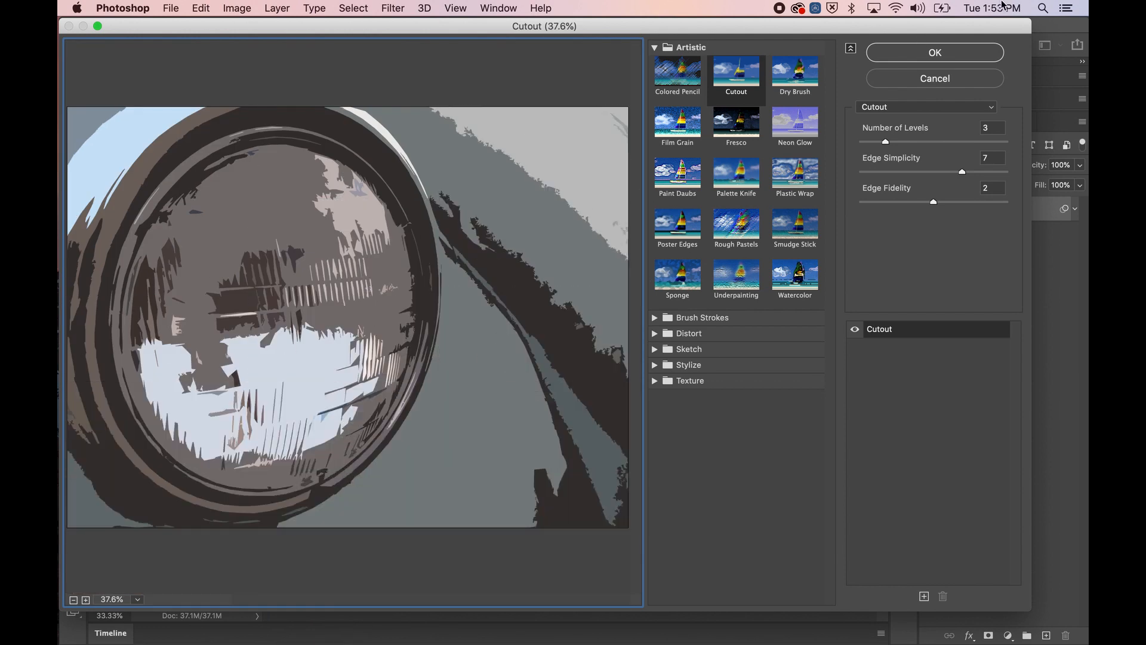
click(939, 52)
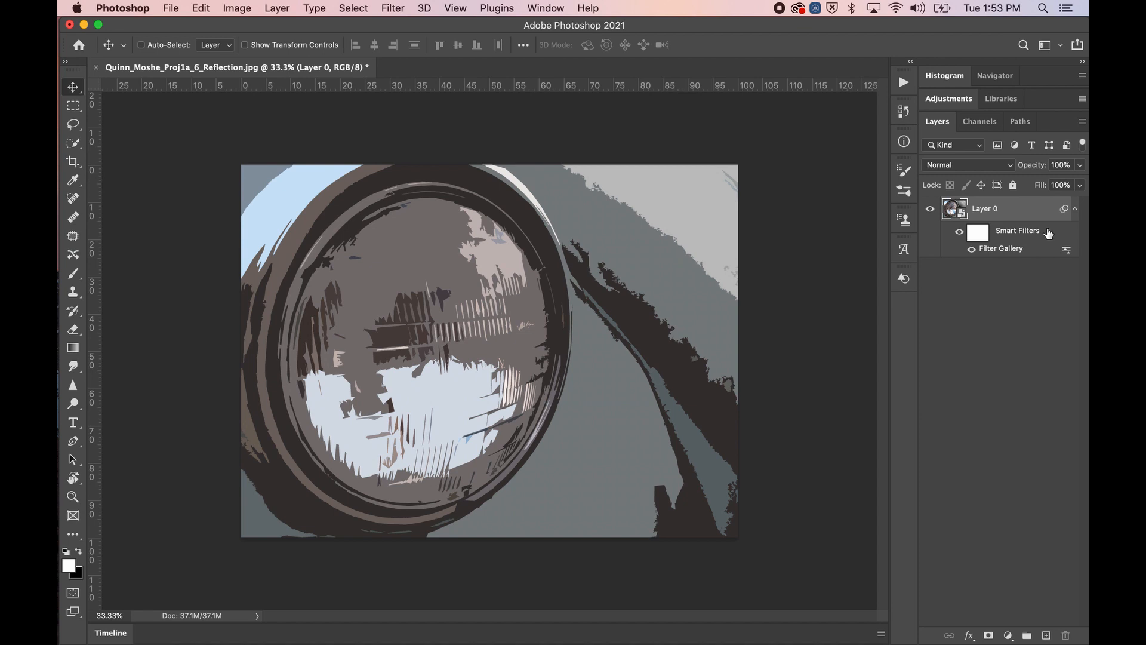
- Toggle the Filter Gallery smart filter's visibility off and on to compare the Cutout look with the original photo
click(972, 250)
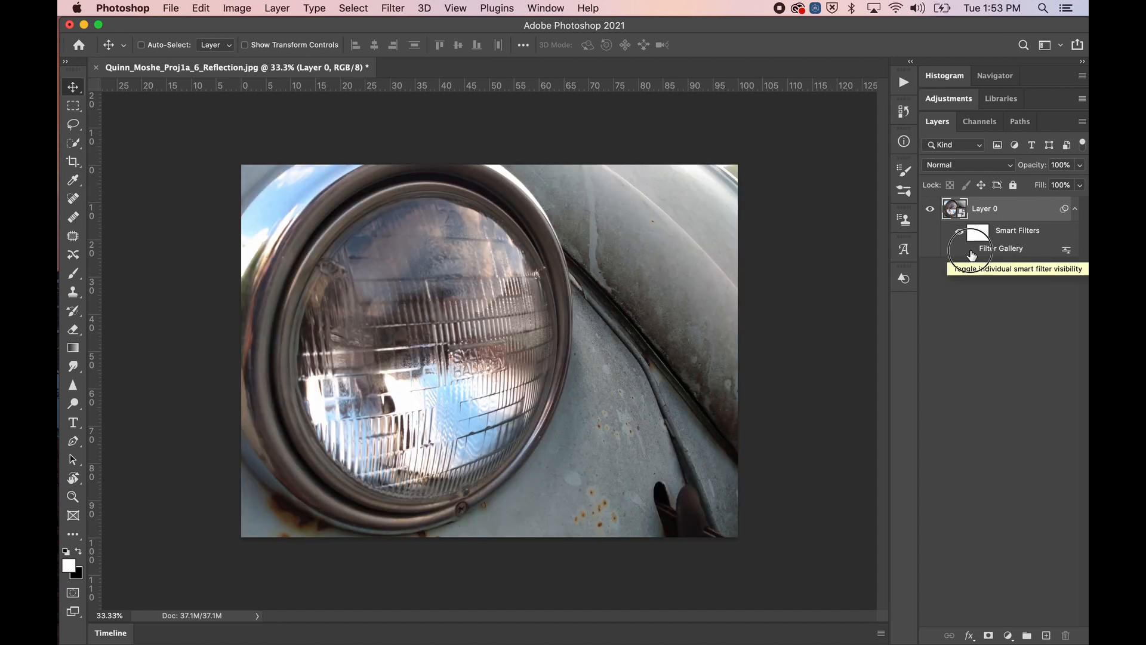
click(972, 250)
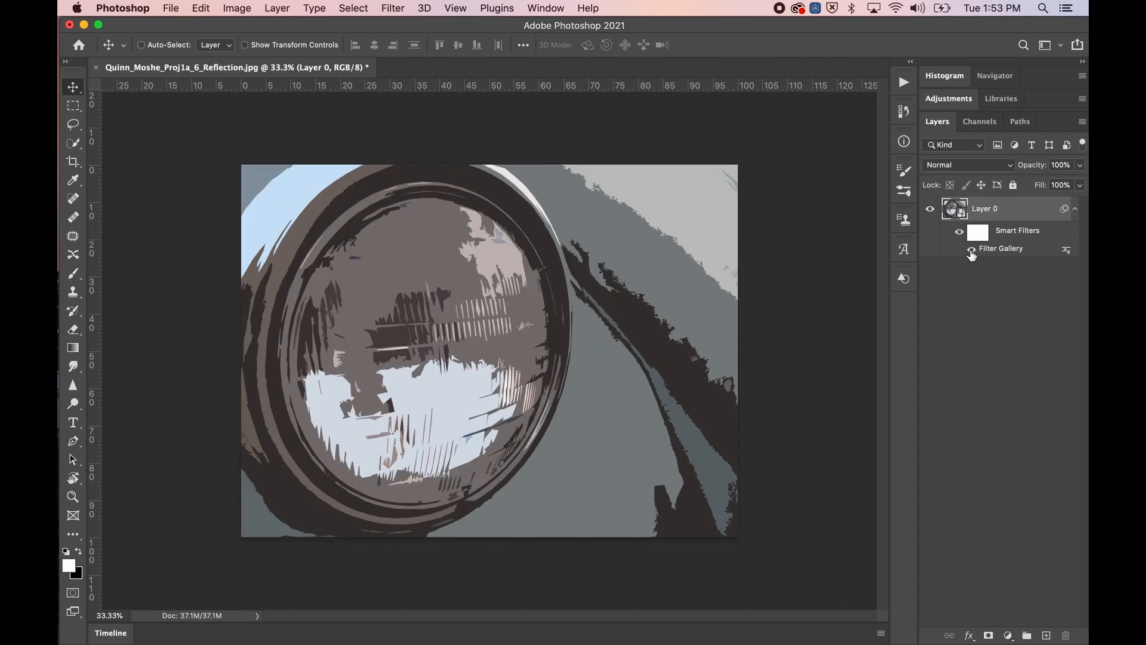
click(972, 250)
click(972, 250)
click(971, 251)
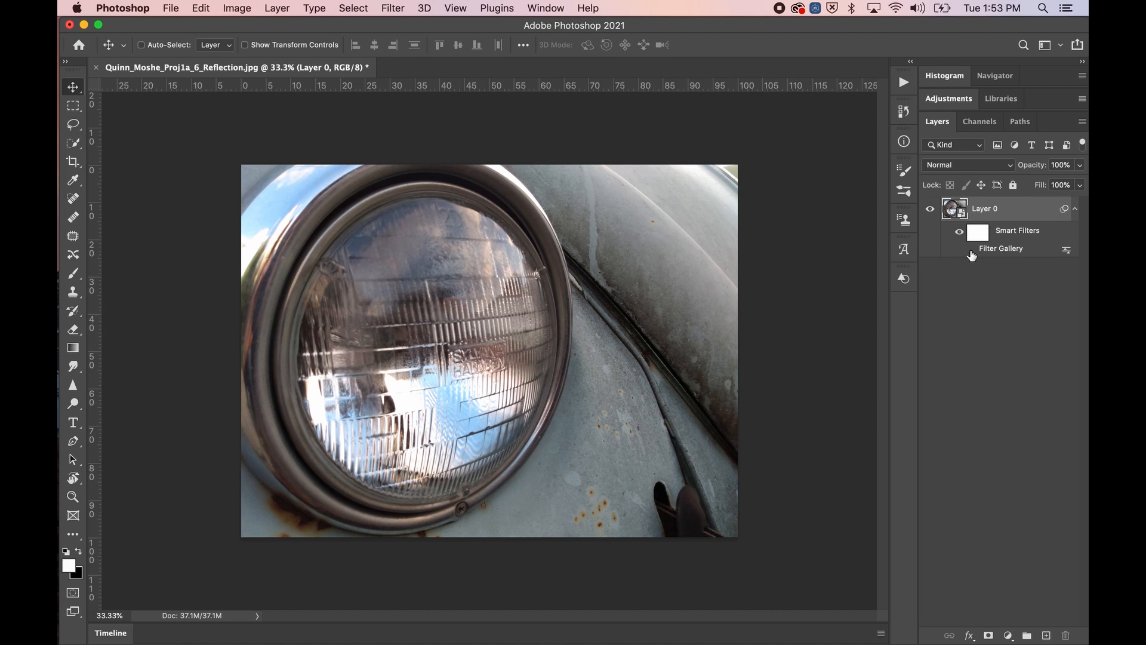
click(971, 250)
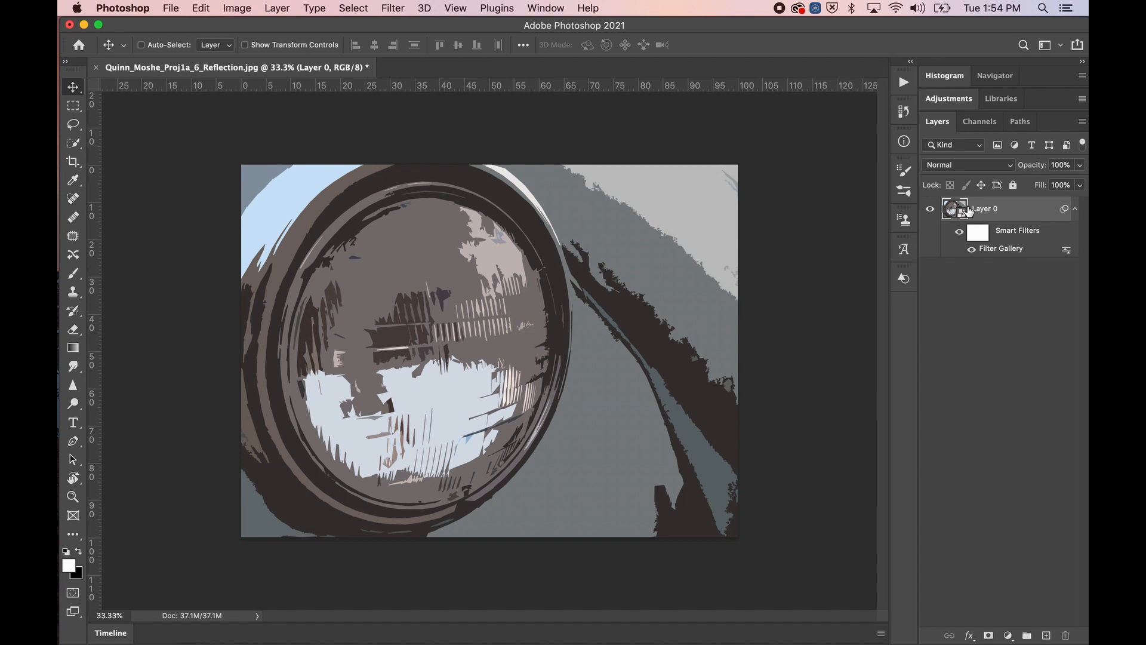
- Reopen the Filter Gallery smart filter on Layer 0 for editing and replace Cutout with Fresco
double_click(992, 250)
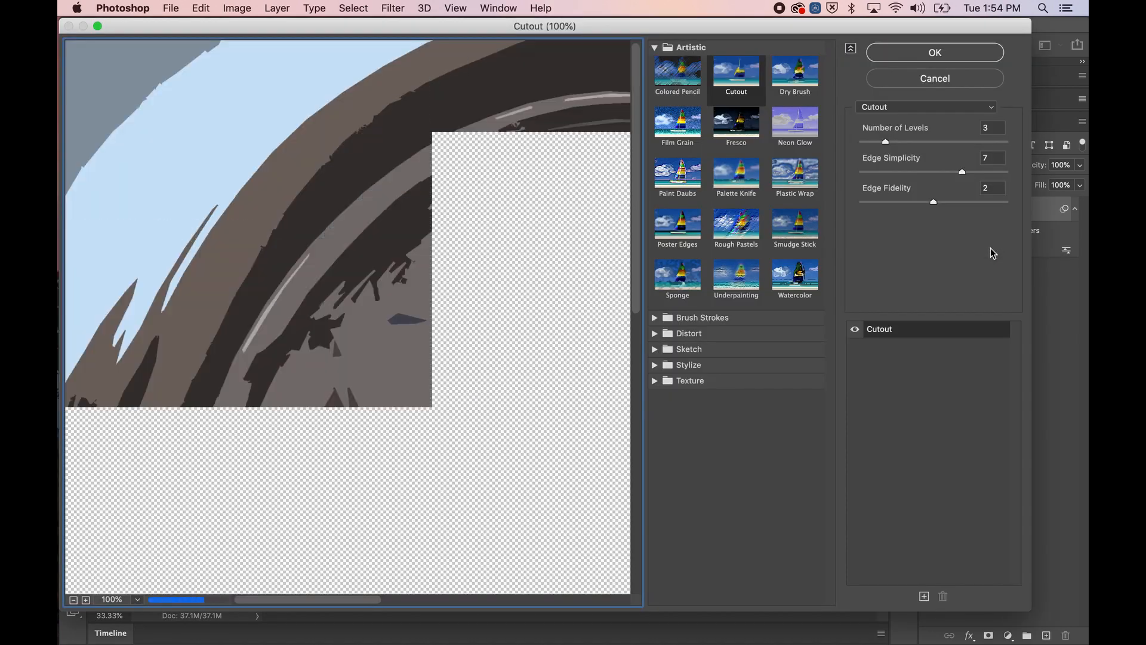
right_click(283, 259)
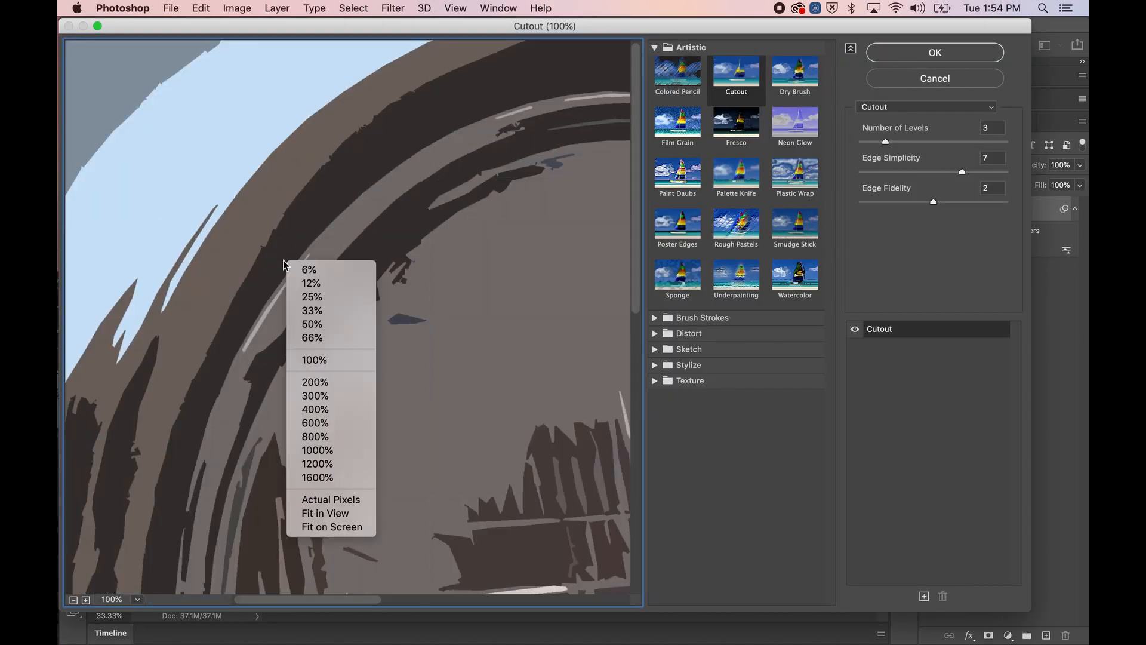
click(320, 513)
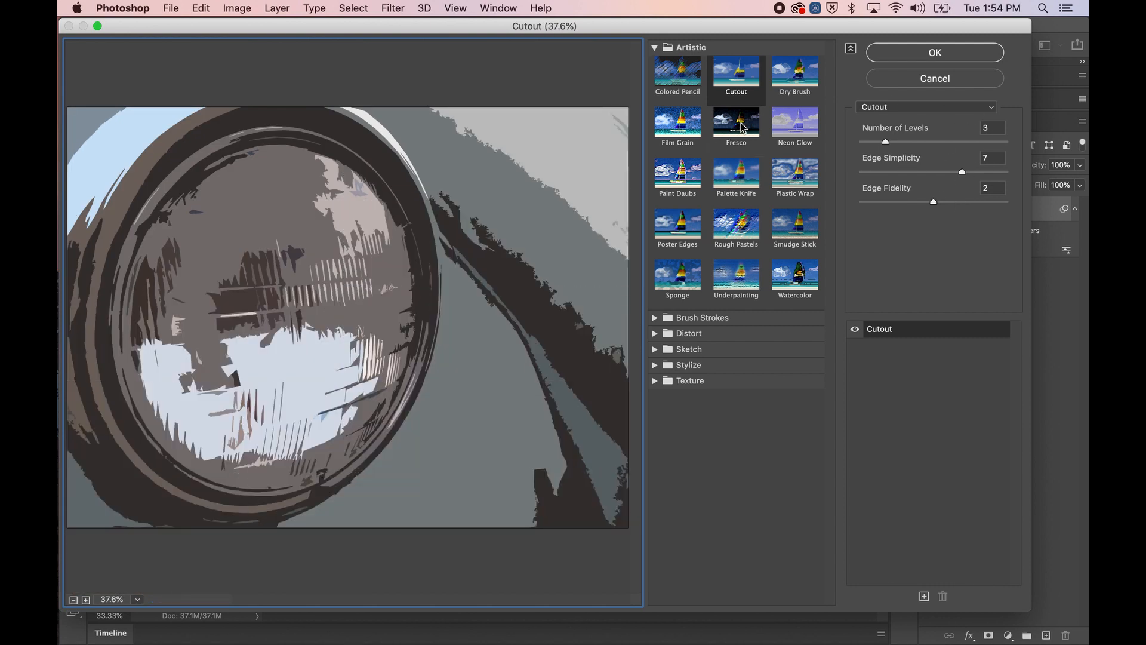
click(740, 126)
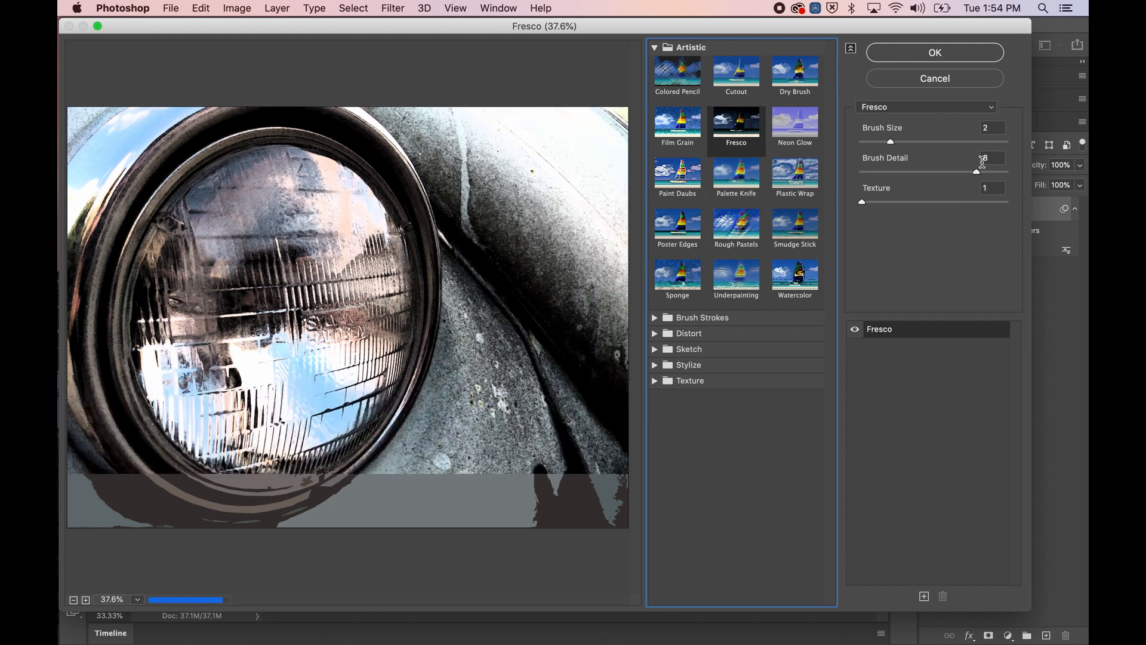
- Set Fresco's Brush Size to 10, Brush Detail to 1 and Texture to 3, apply it, and toggle its visibility to compare
drag(890, 142, 877, 143)
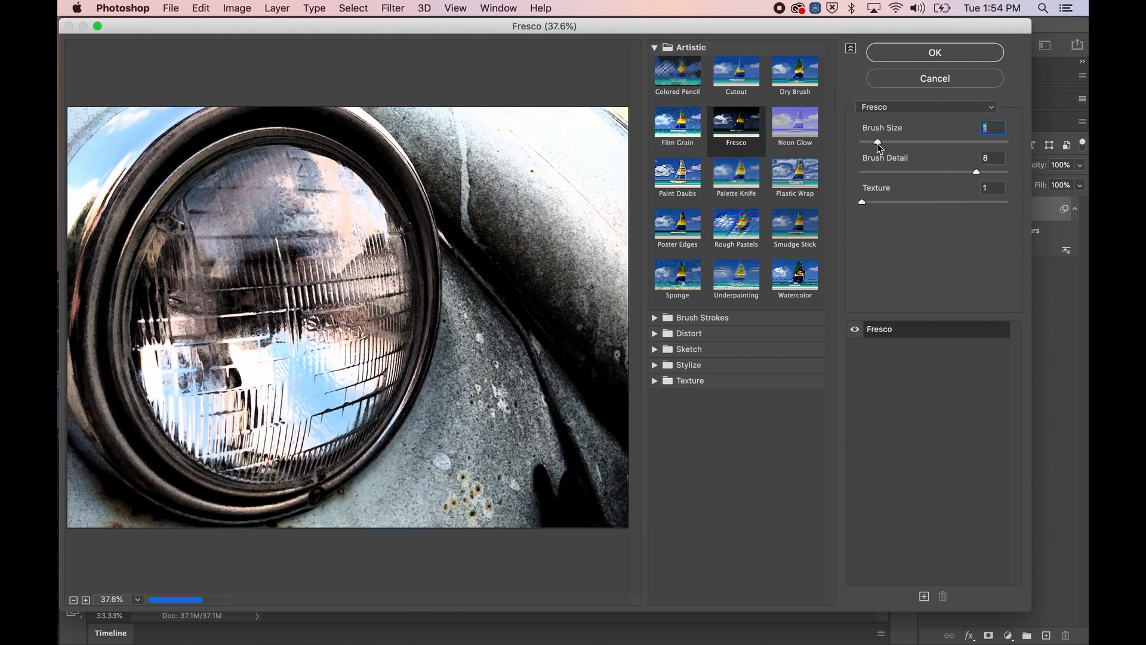
drag(878, 142, 1051, 142)
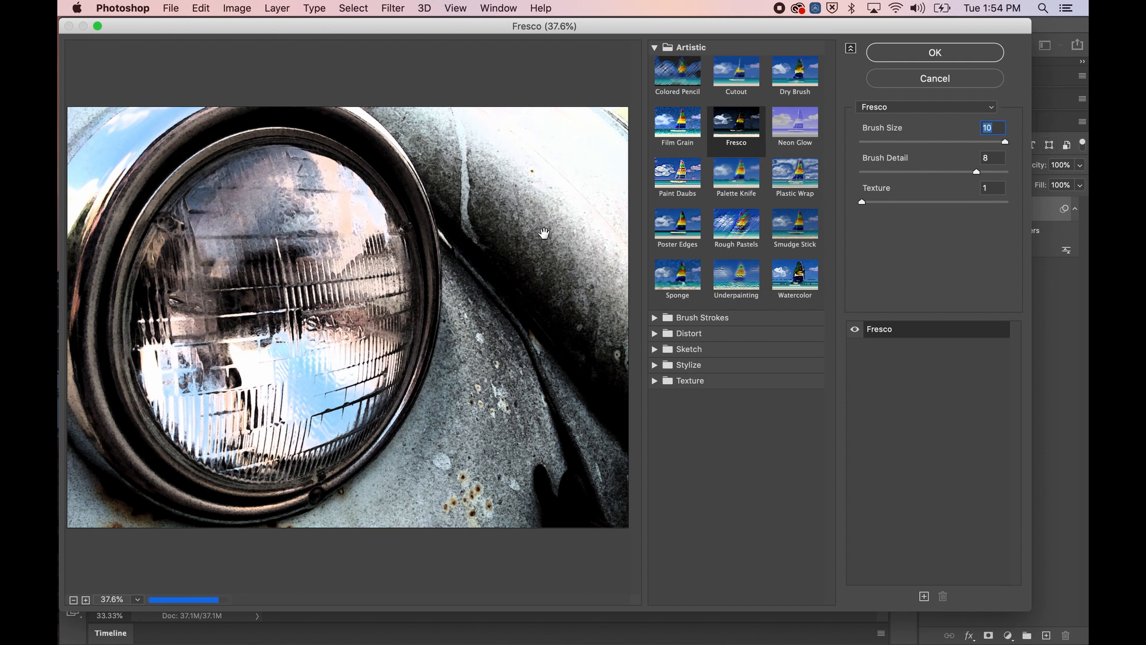
drag(977, 173, 905, 174)
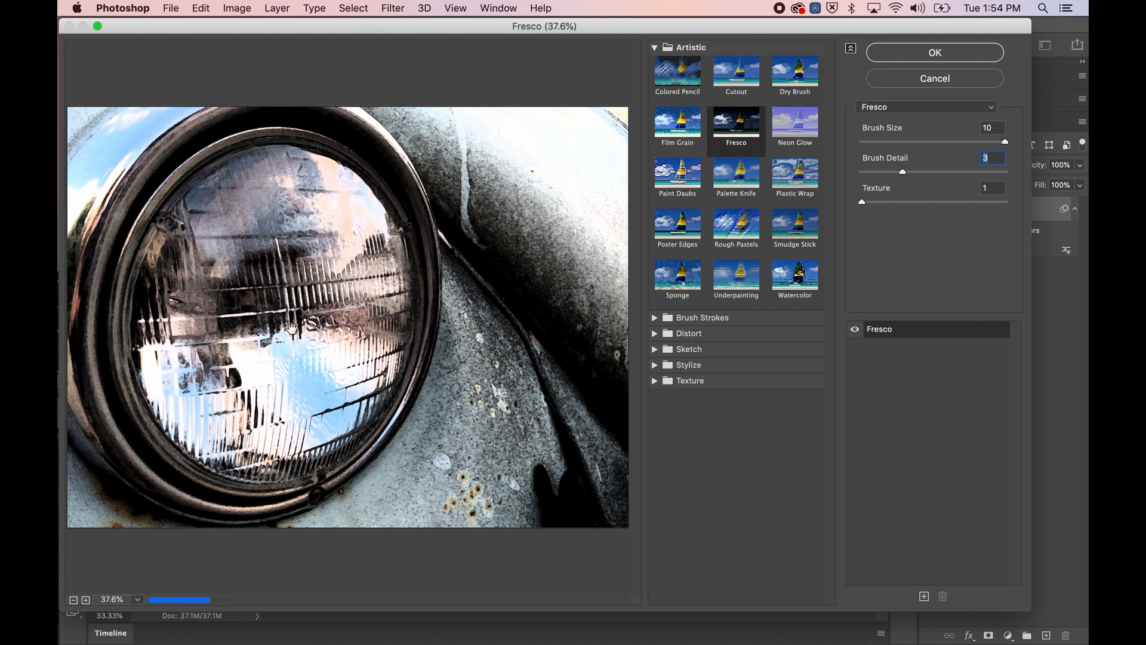
drag(900, 174, 877, 174)
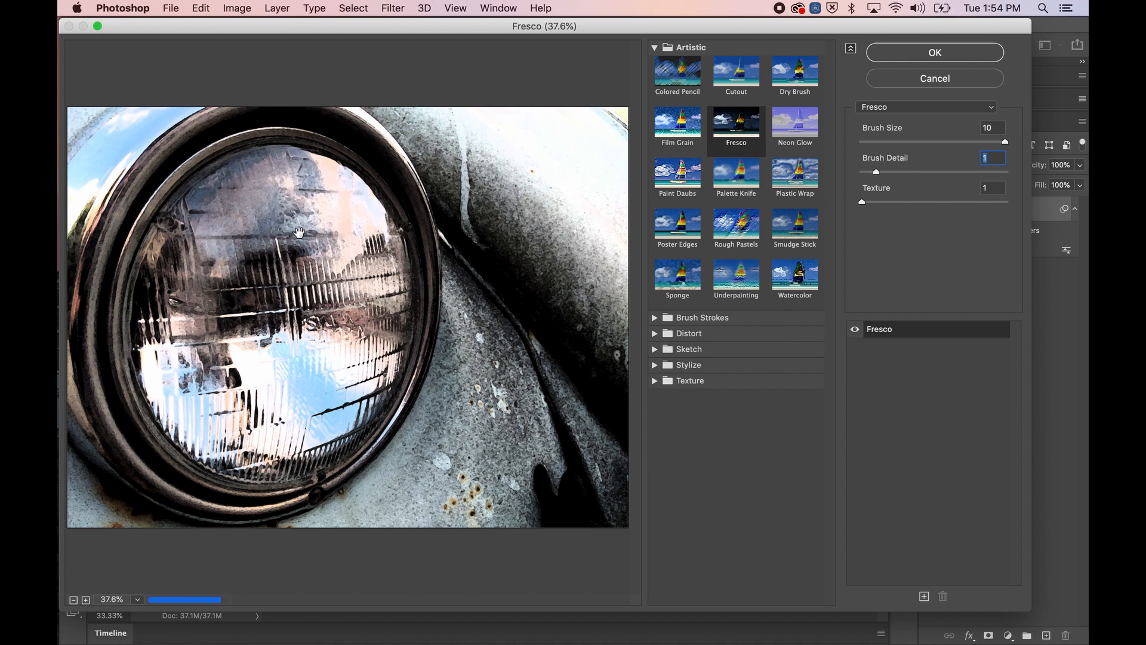
drag(862, 202, 980, 205)
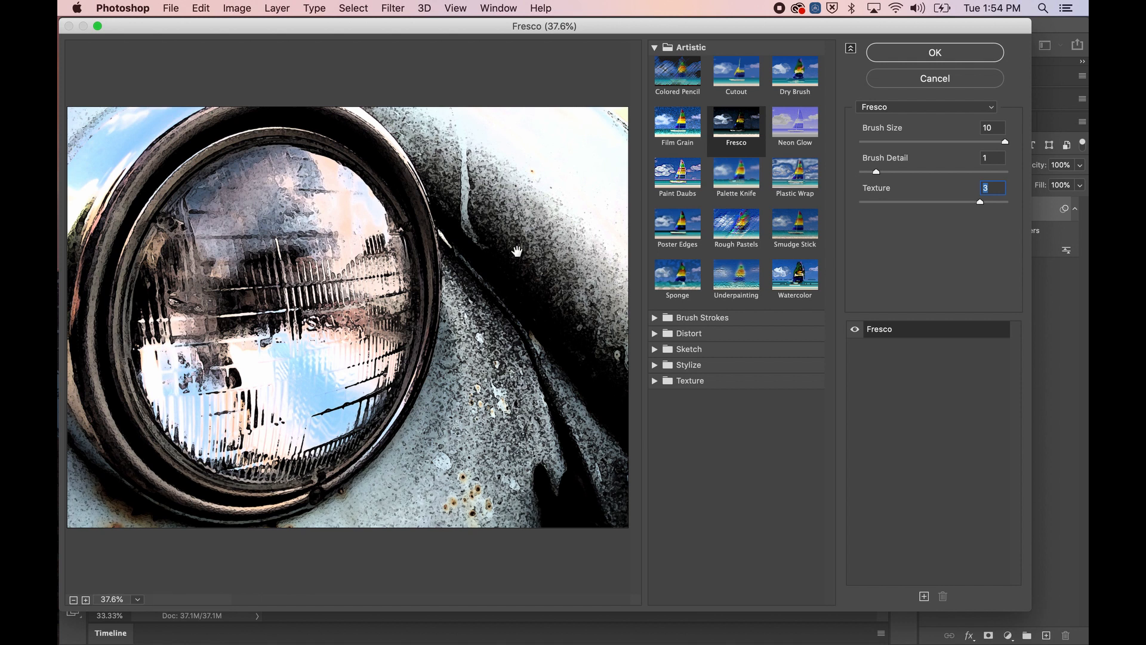
click(927, 55)
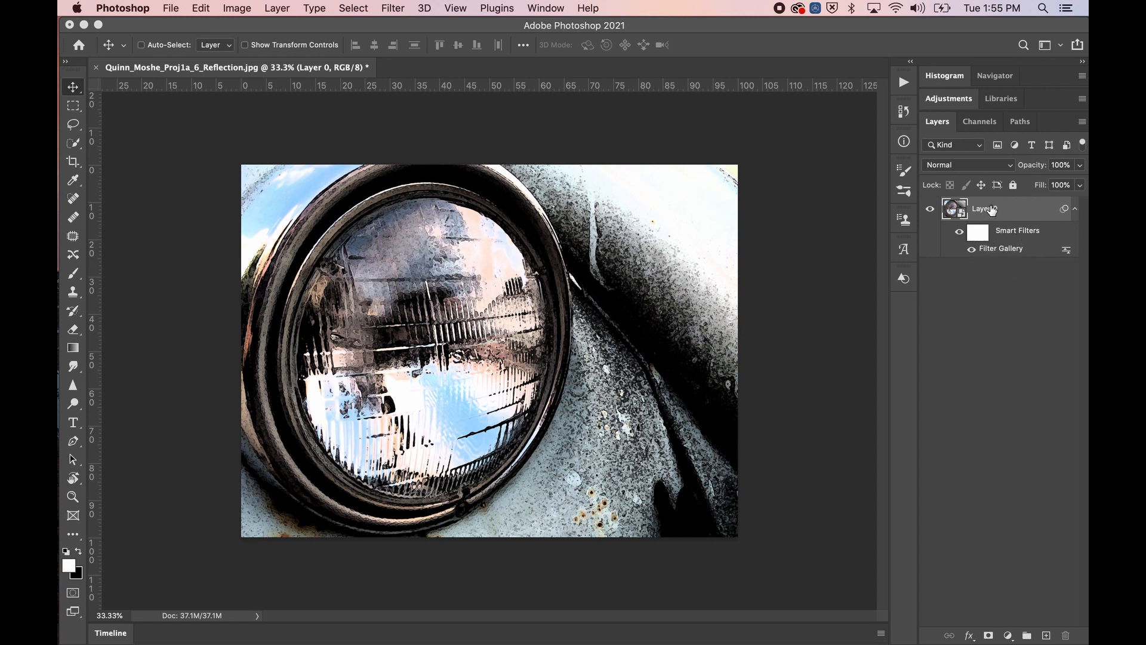
click(971, 249)
click(971, 250)
- Start saving the image as a new file, review the available formats, and keep Photoshop as the format
click(178, 9)
click(191, 169)
click(466, 356)
click(465, 356)
click(472, 356)
click(420, 359)
click(456, 356)
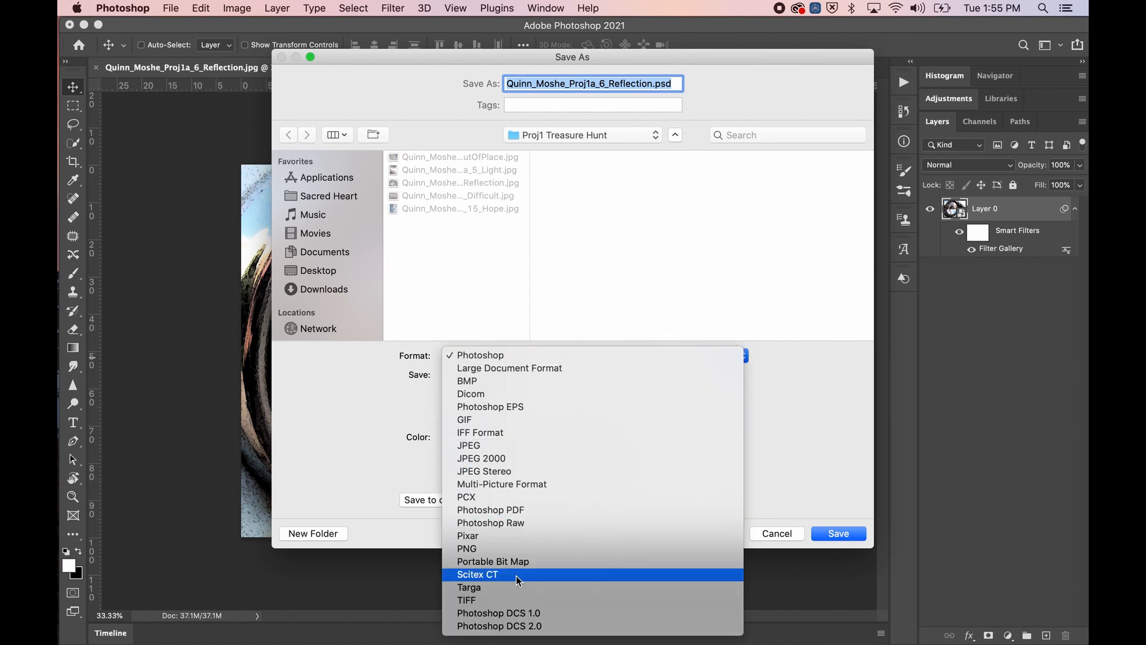
click(439, 368)
click(470, 358)
click(483, 358)
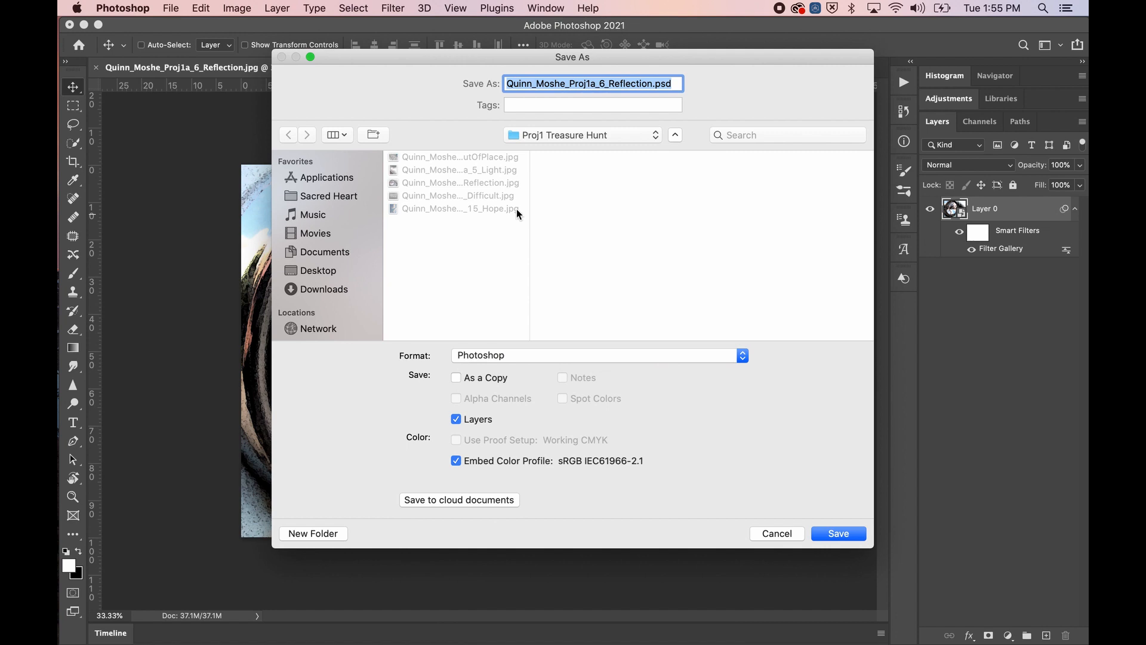
- Browse to the Digital Art folder on the Desktop and create a new folder inside it named Proj 1b Filters
click(534, 136)
click(539, 150)
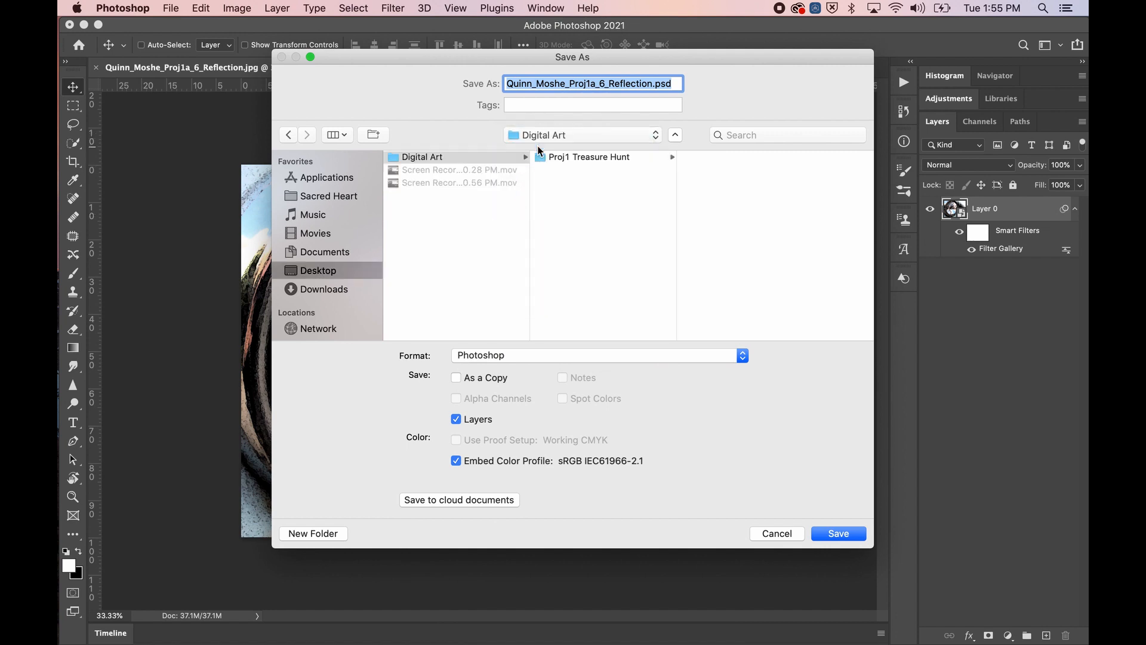
click(575, 159)
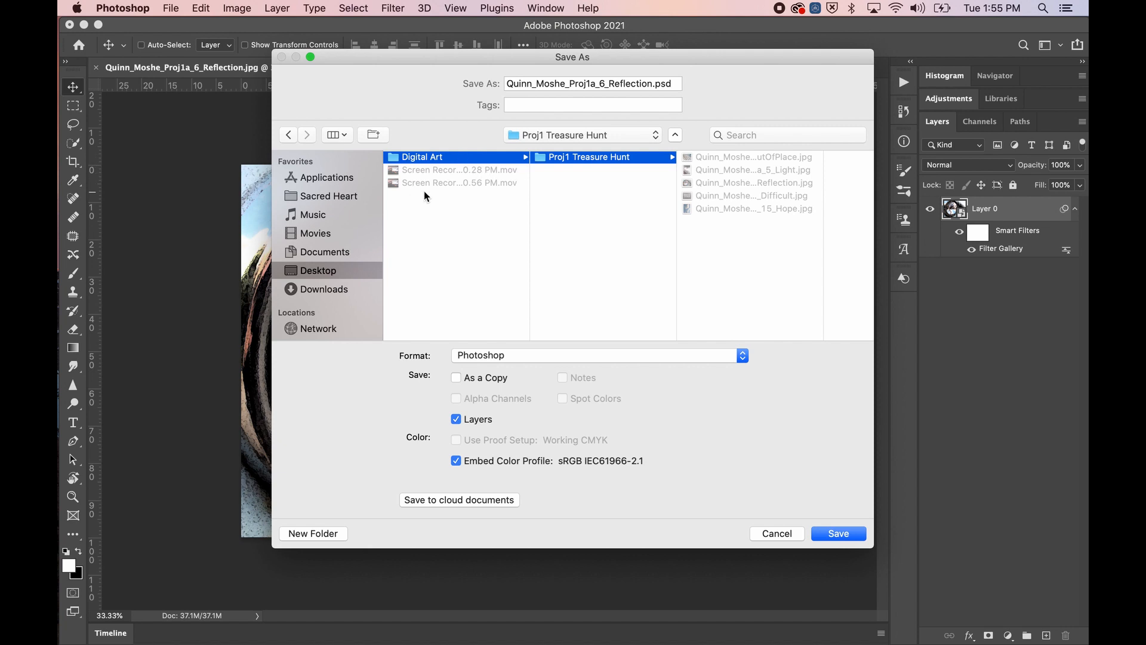
click(464, 169)
click(453, 158)
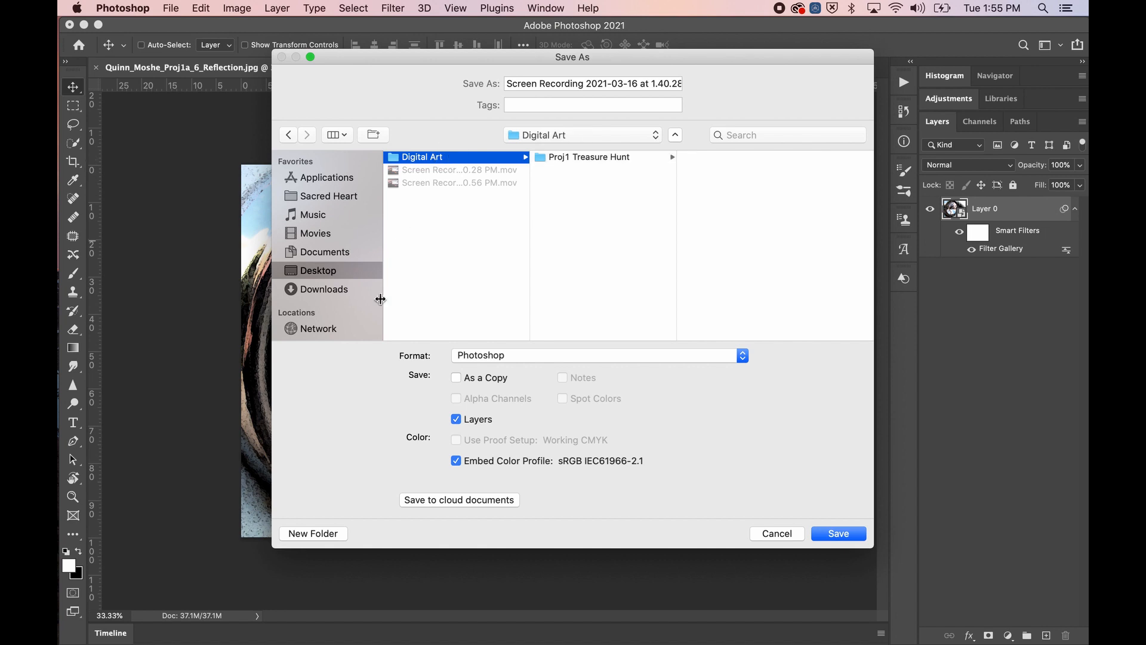
click(313, 533)
text(Proj )
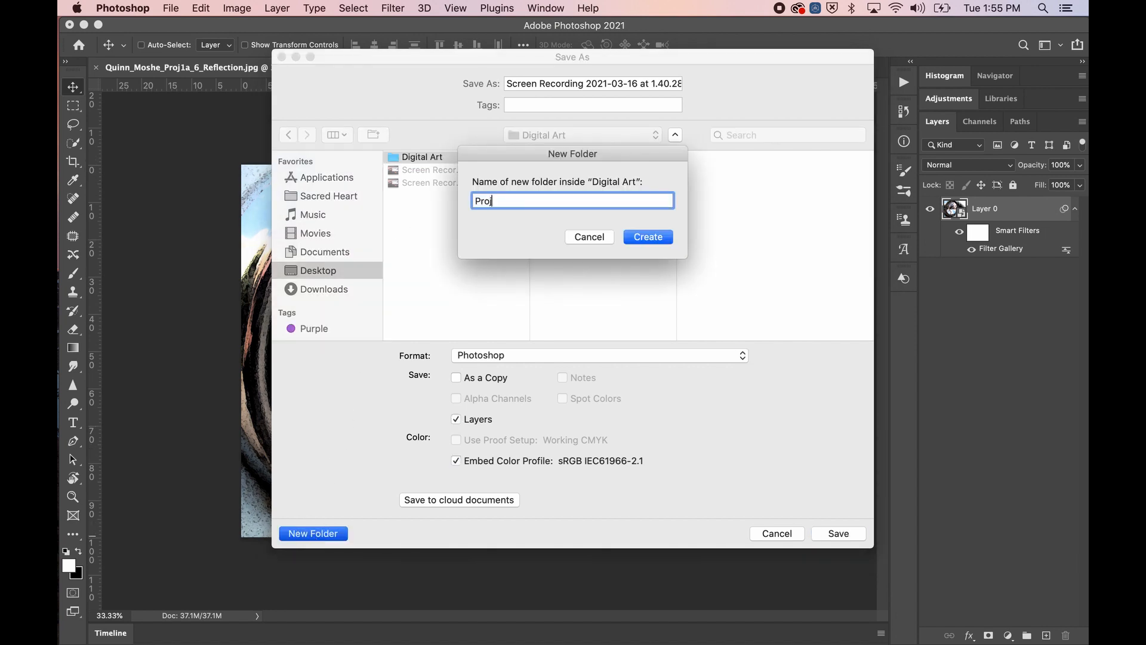
text(1b Filters)
click(644, 241)
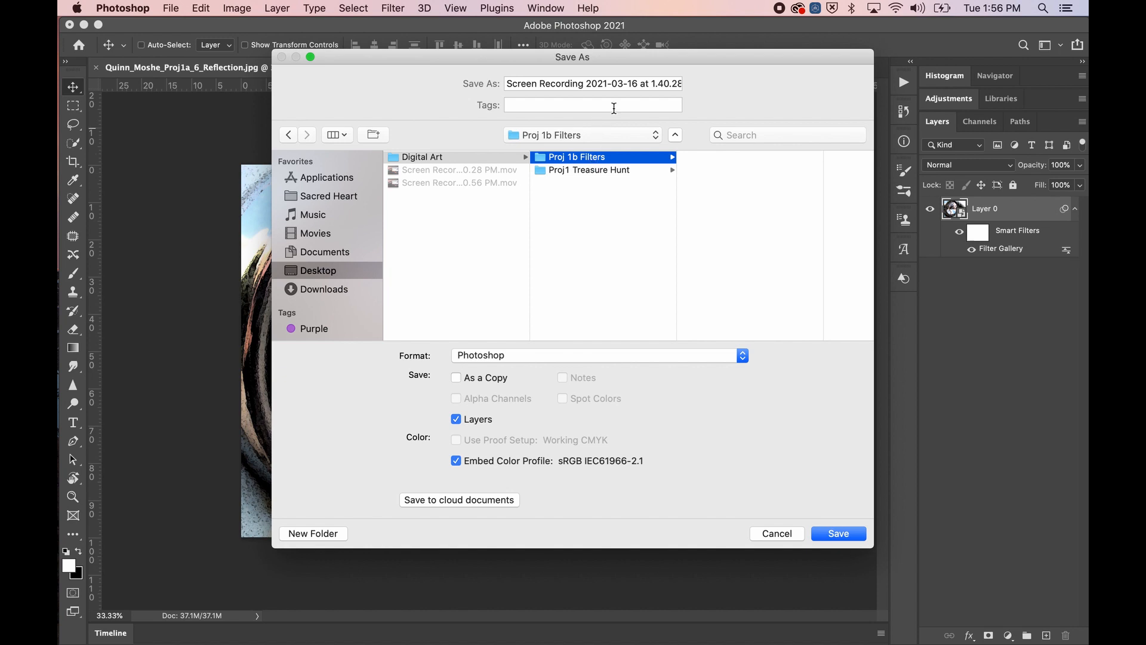
triple_click(599, 81)
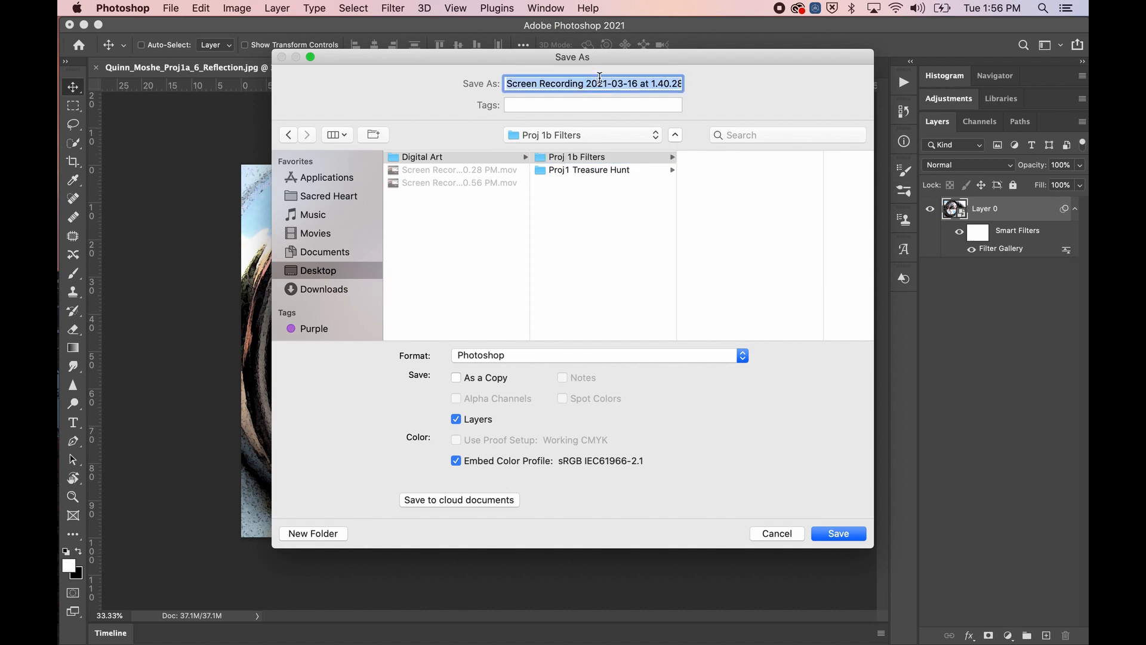
key(Left)
key(alt+Right)
key(alt+Right)
key(alt+Right)
key(alt+Right)
key(alt+Right)
key(alt+Right)
key(alt+Right)
key(alt+Right)
key(alt+Right)
key(alt+Right)
key(alt+Right)
key(Left)
key(Left)
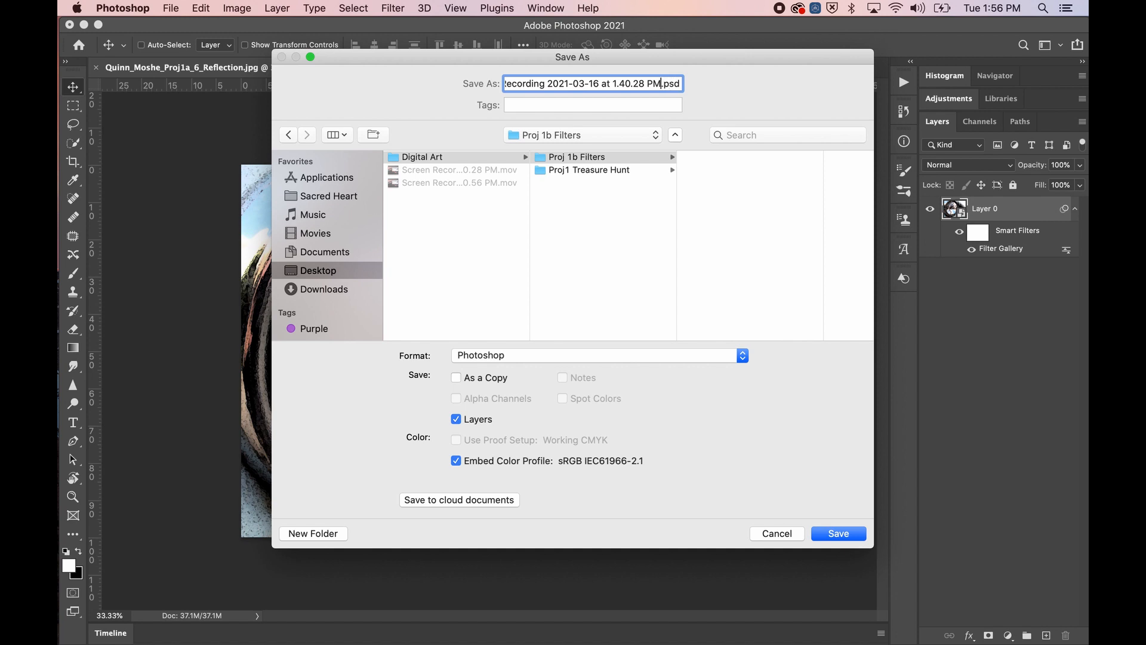
- Reuse the name of the Reflection photo in the Proj1 Treasure Hunt folder as the name for the Photoshop file
click(602, 172)
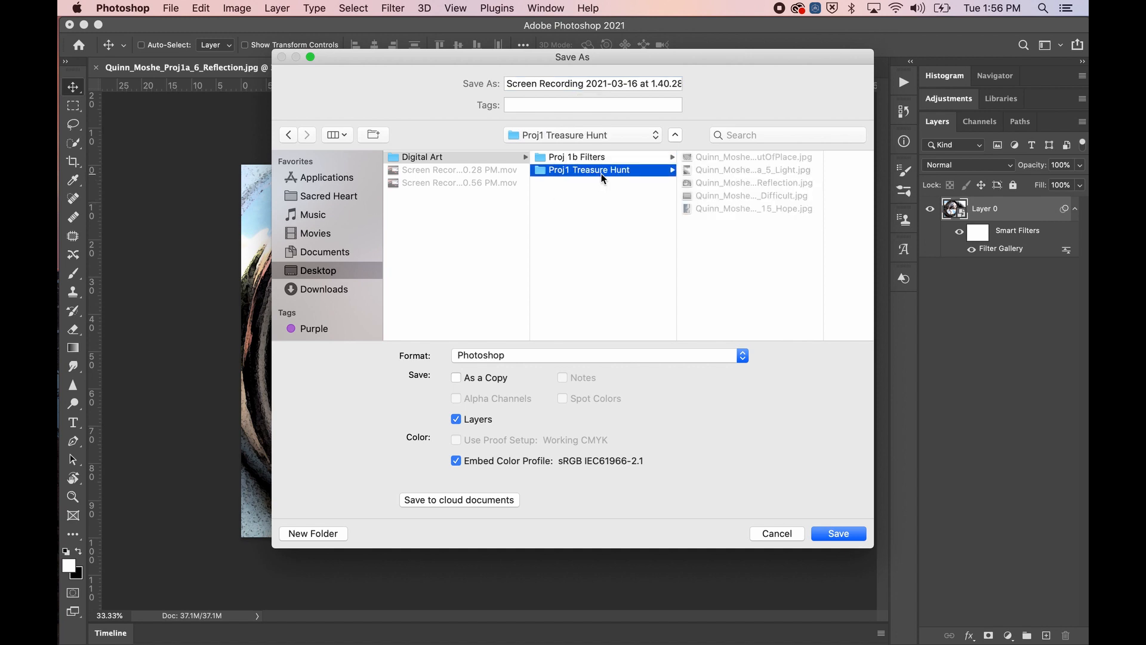
click(779, 182)
click(608, 84)
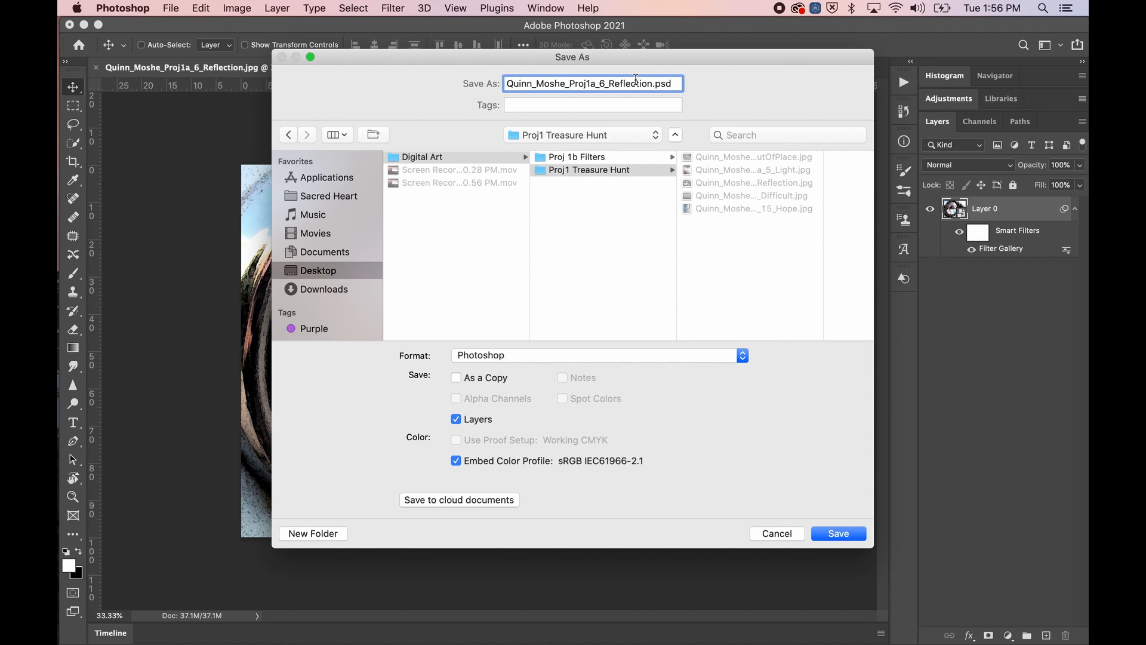
drag(652, 84, 403, 84)
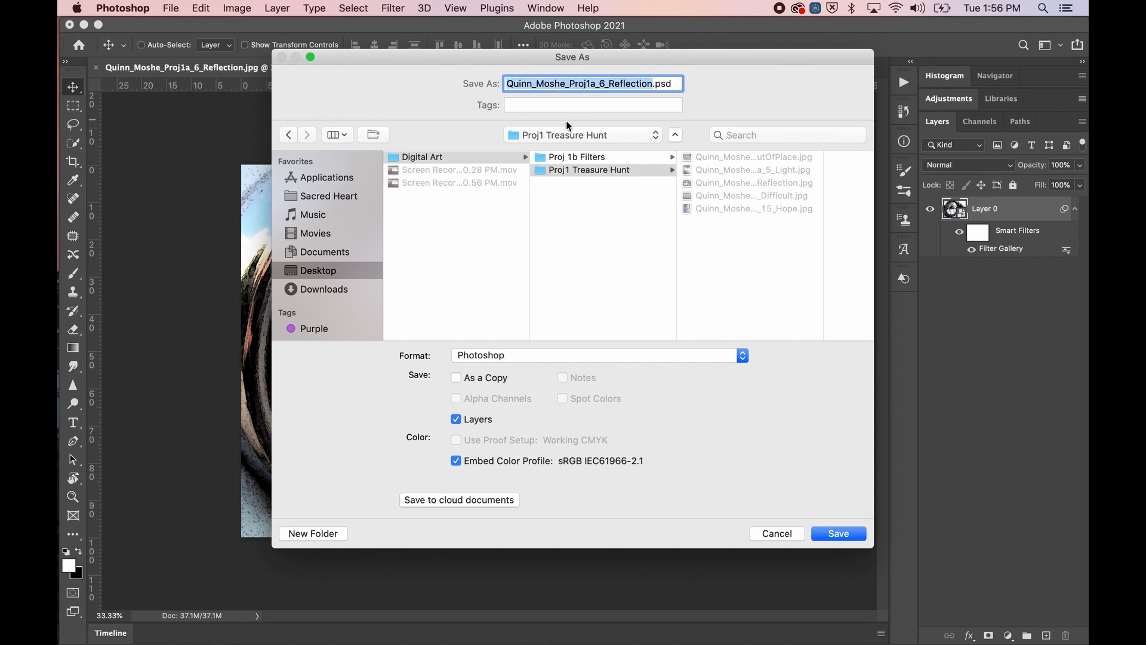
- Save the Photoshop file in the Proj 1b Filters folder with Maximize Compatibility enabled
click(592, 159)
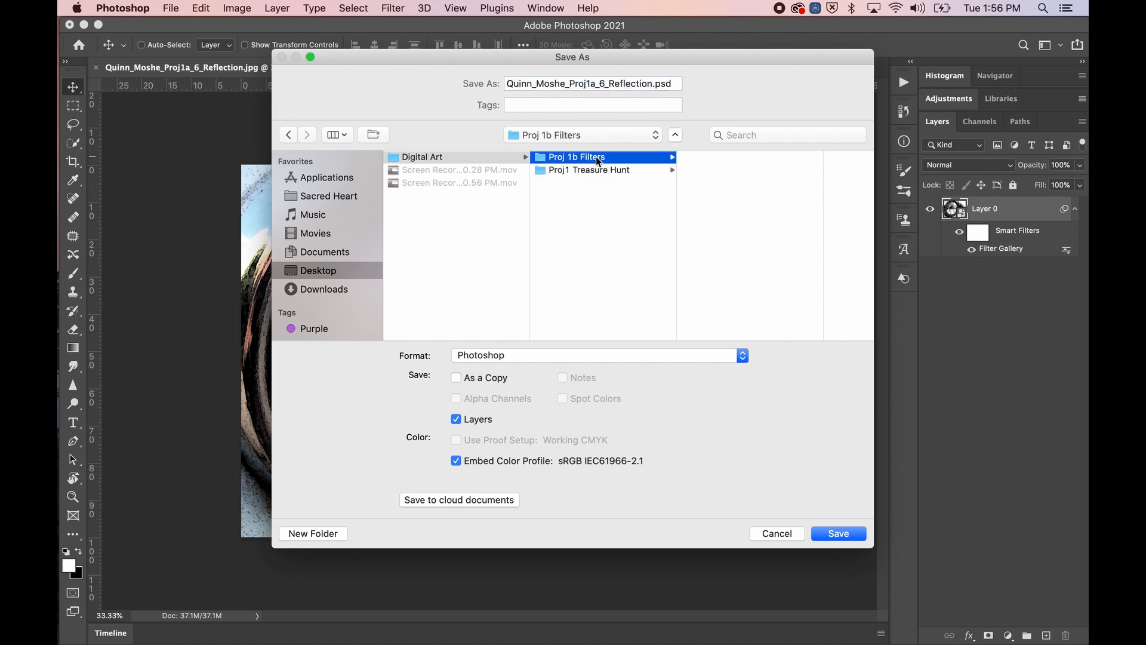
click(843, 534)
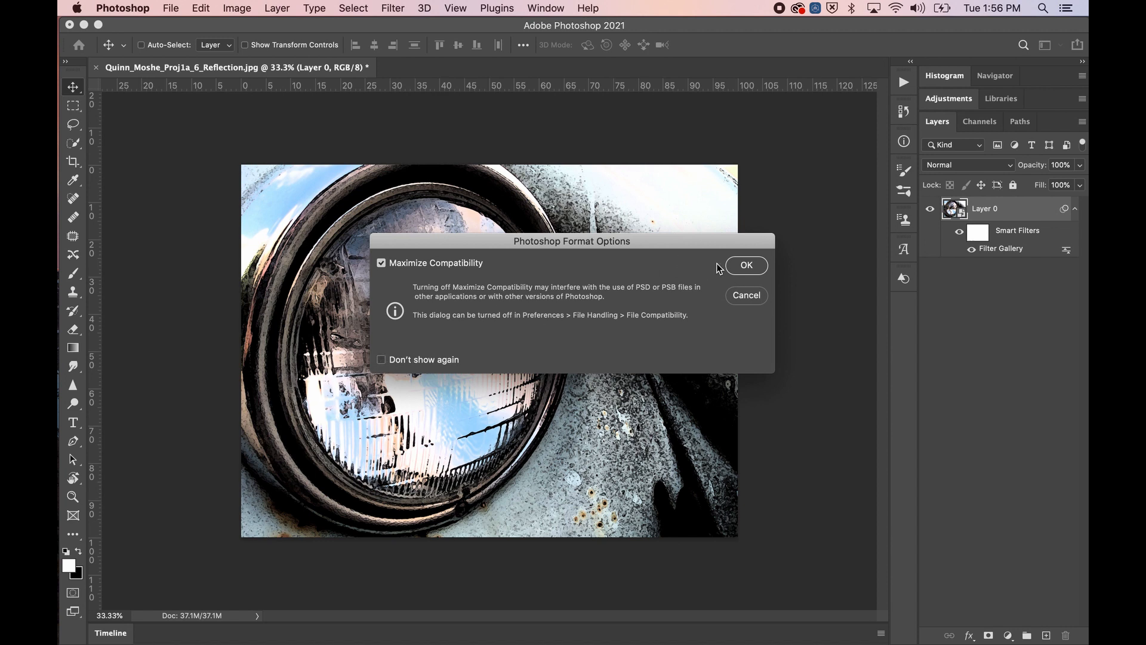
click(743, 268)
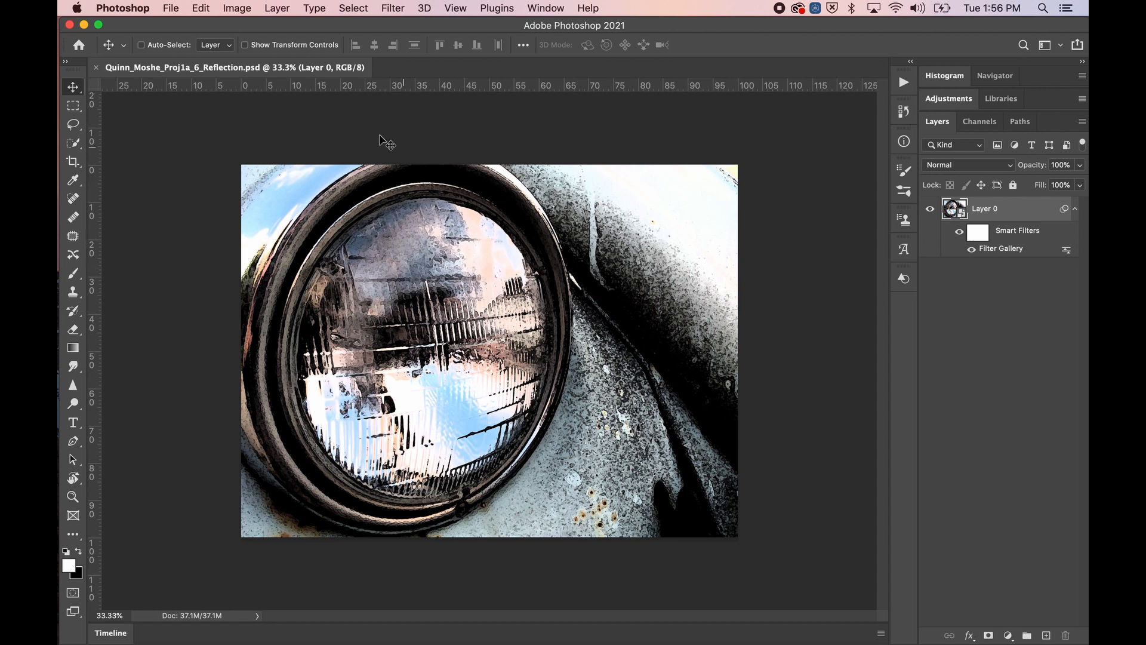
- Save a copy of the image in JPEG format under the same name in the Proj 1b Filters folder
click(177, 9)
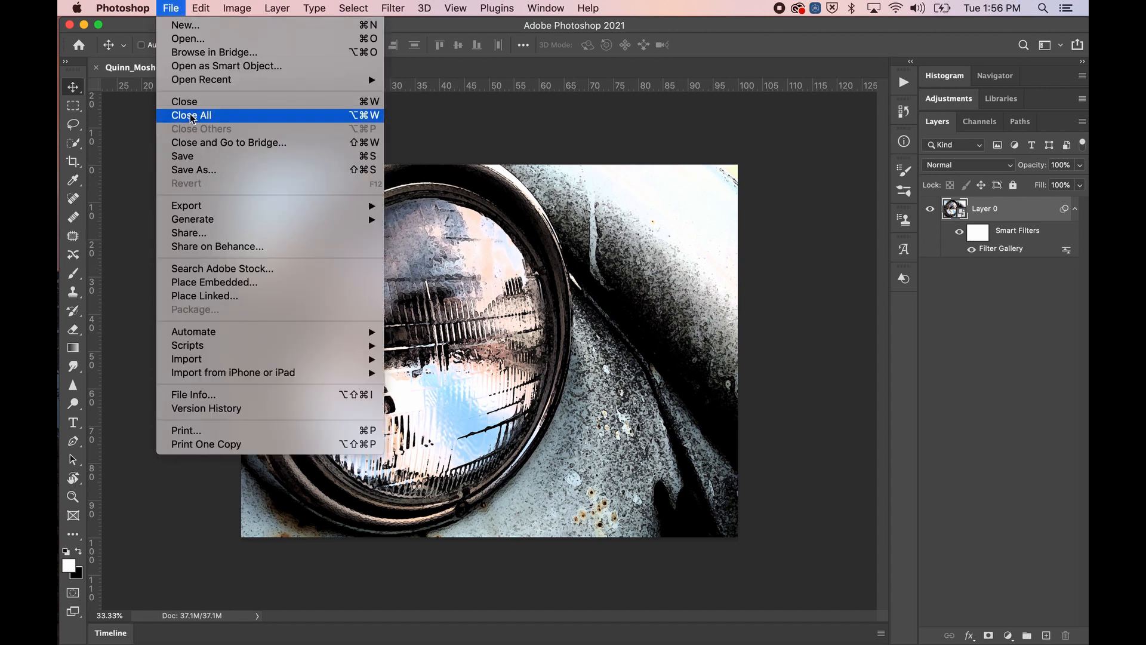
click(197, 172)
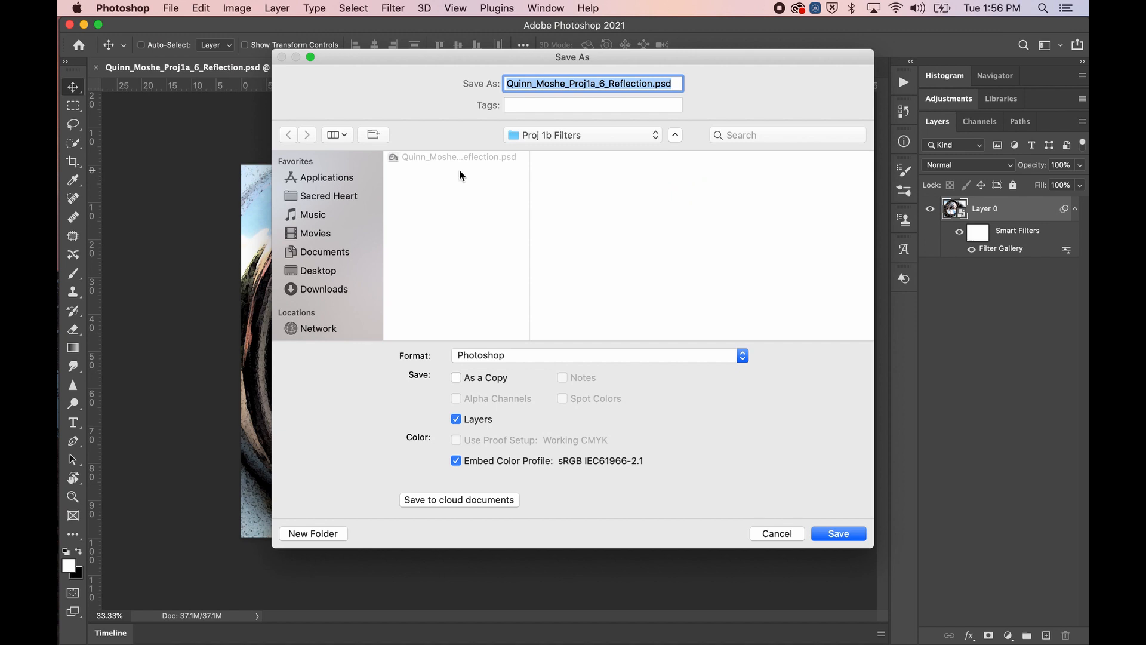
click(502, 356)
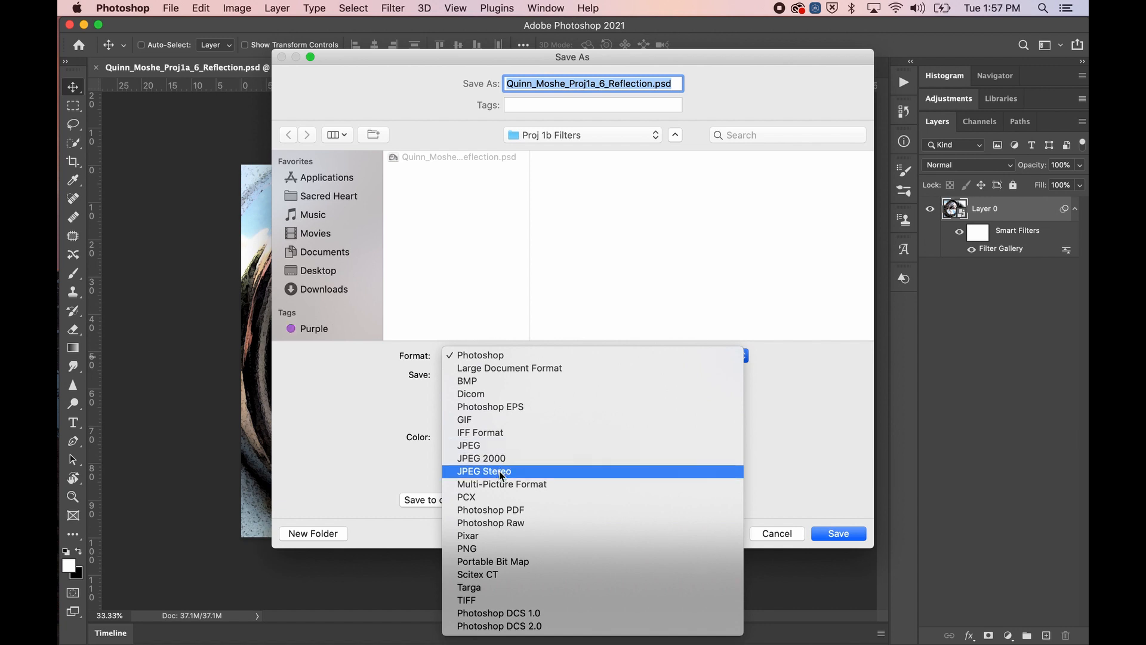
click(472, 448)
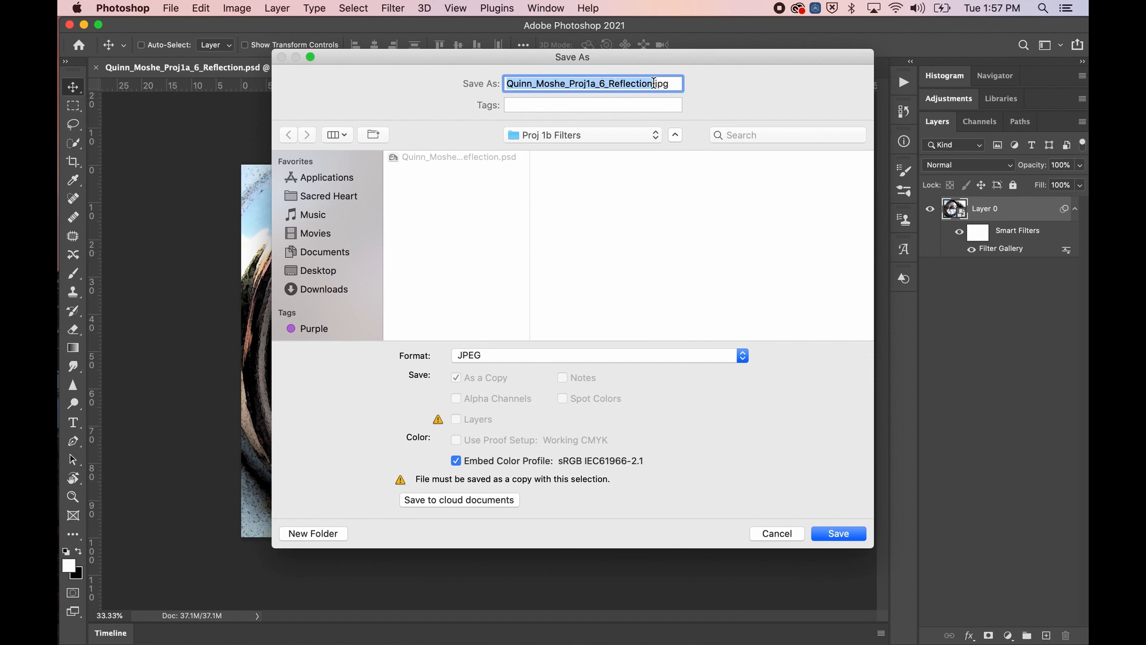
click(837, 533)
- Try different JPEG quality levels, set the quality to 12 (Maximum), and complete the export
drag(399, 168, 432, 178)
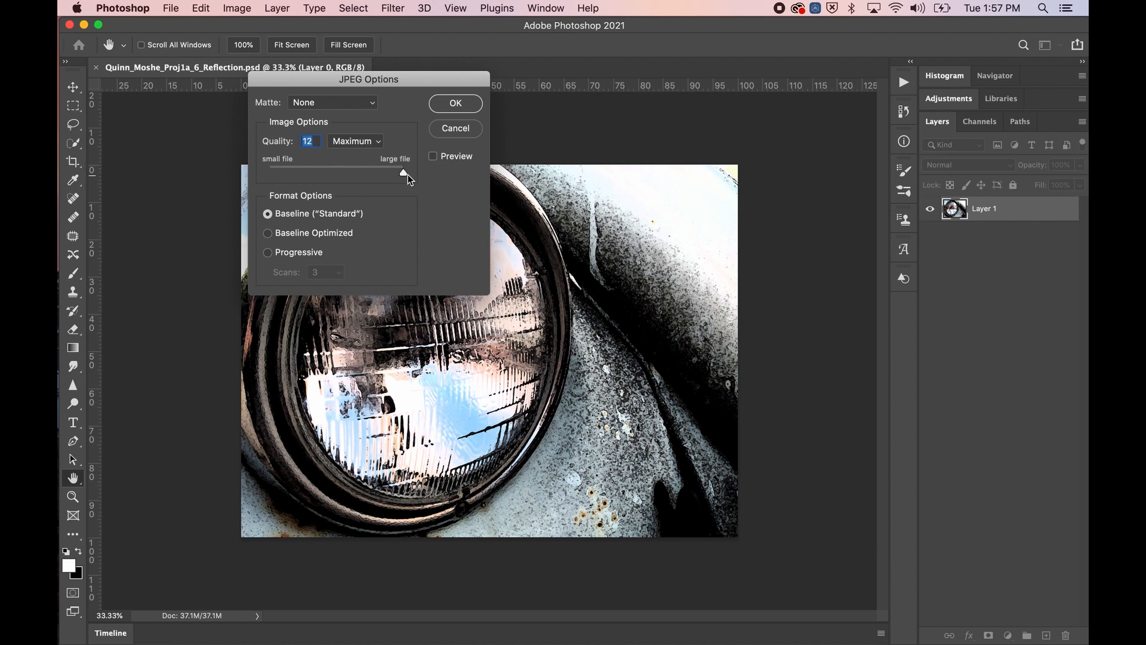
click(355, 141)
click(351, 116)
click(351, 140)
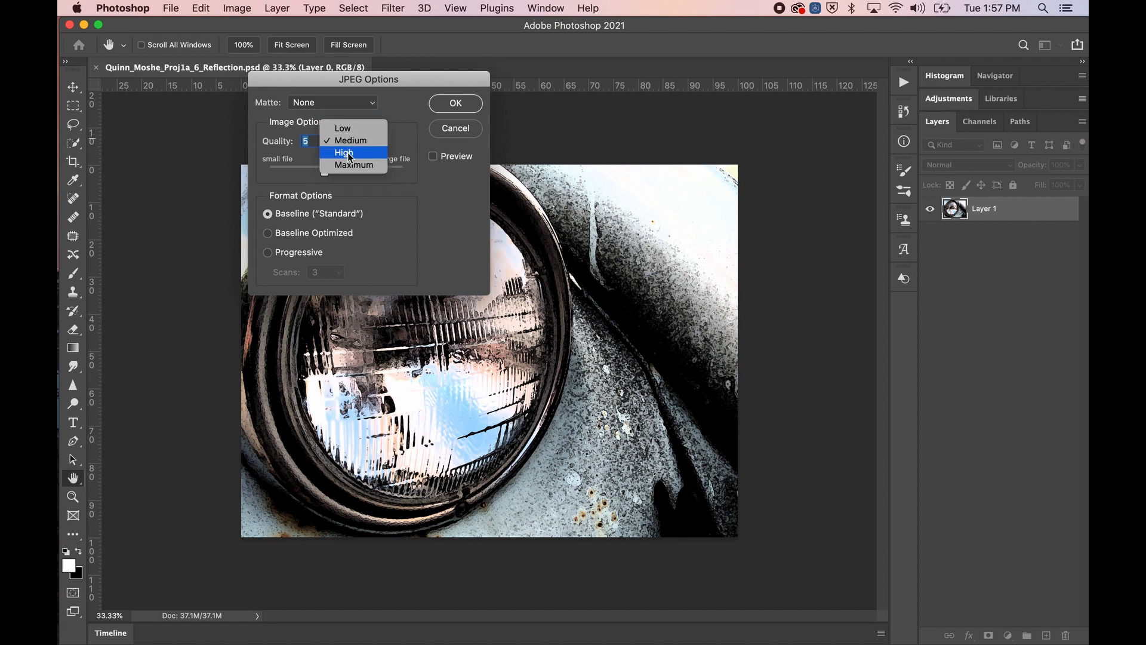
click(353, 165)
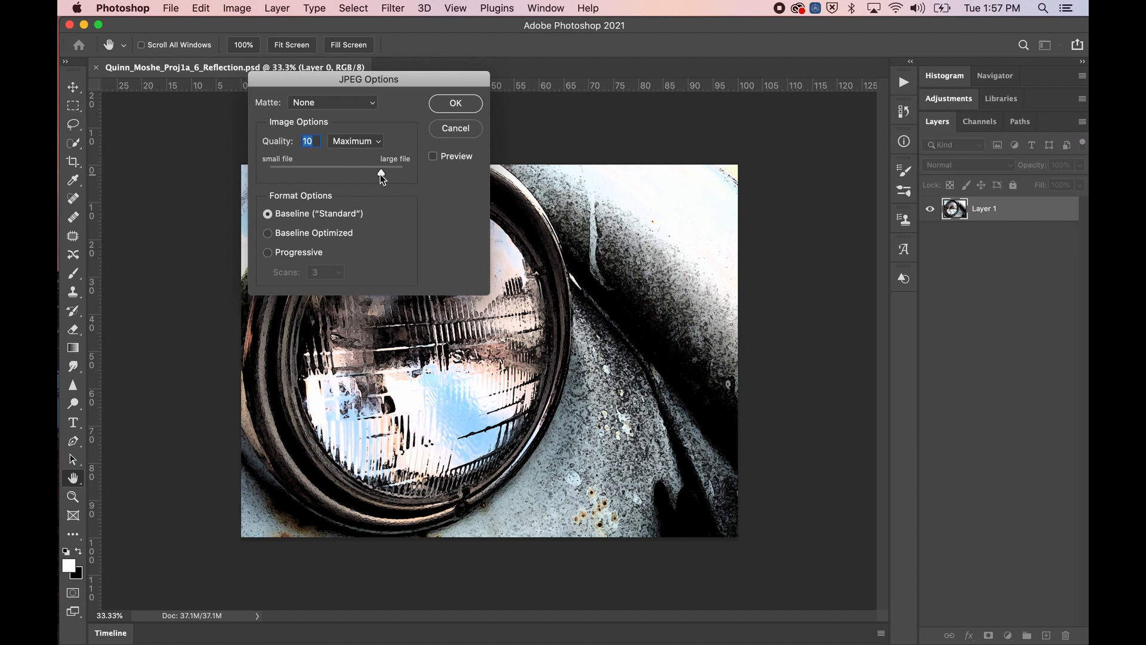
drag(381, 173, 407, 174)
click(456, 103)
- Switch to Finder and rename the Proj1 Treasure Hunt folder as Proj 1b Treasure Hunt
key(super+Tab)
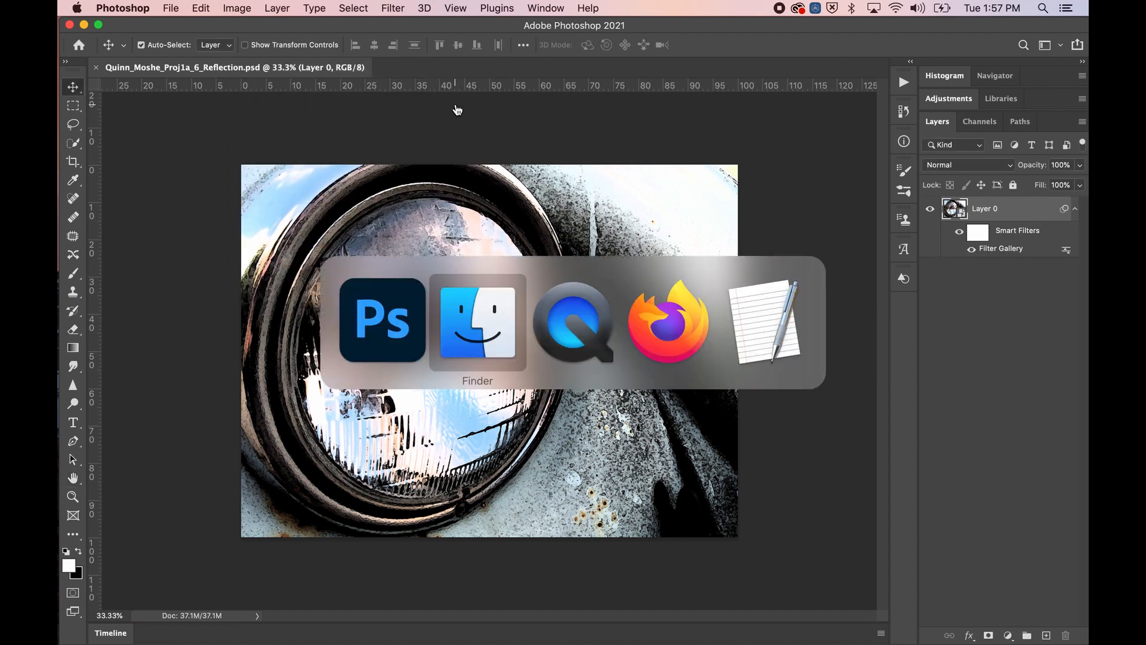
scroll(687, 203, left, 2)
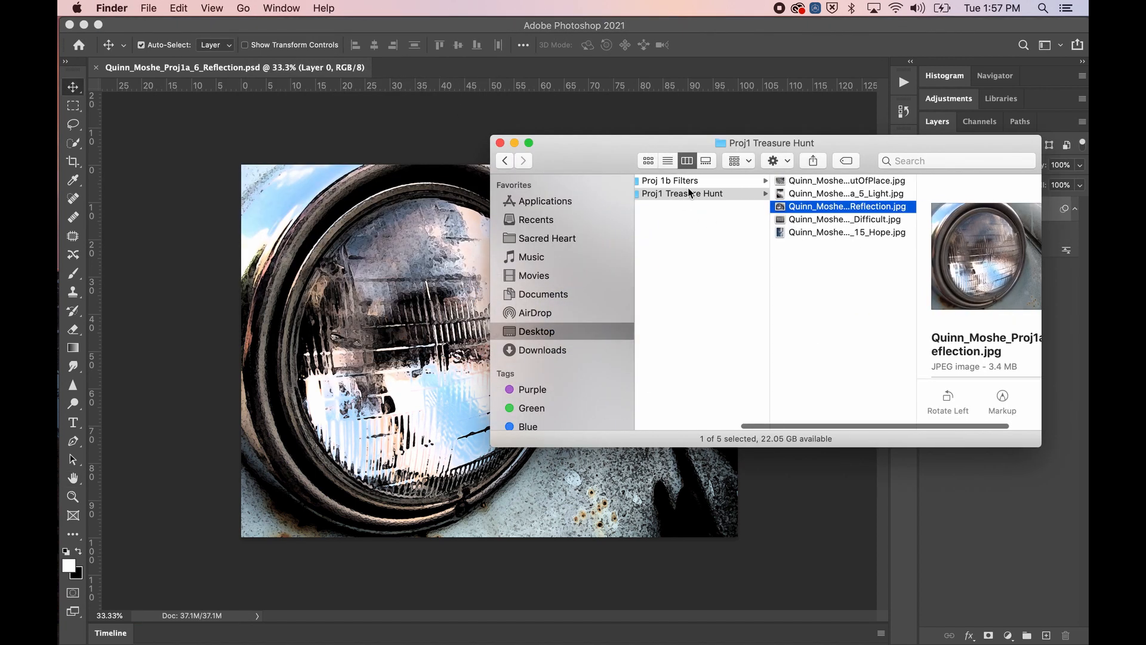
click(684, 180)
click(702, 195)
click(657, 194)
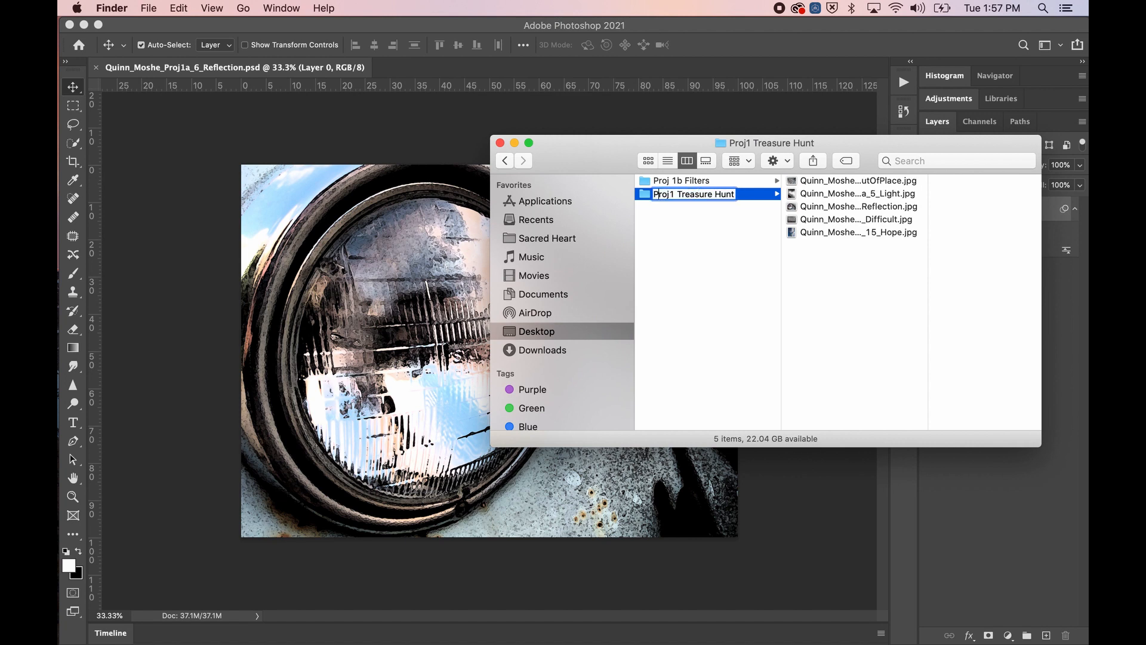
text(b)
key(Return)
key(Up)
key(Down)
key(Up)
key(Down)
key(Return)
key(Left)
key(Right)
key(Right)
key(Right)
key(Right)
key(Return)
- Compare the sizes of the saved PSD and JPEG files in the Proj 1b Filters folder
key(Up)
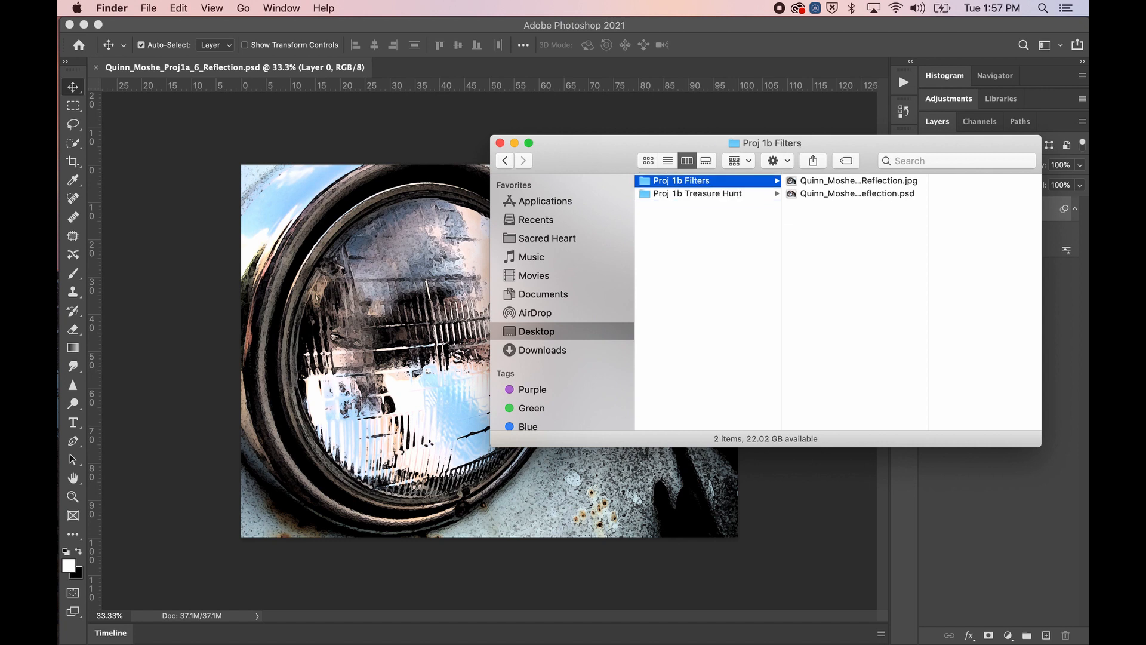
key(Right)
key(Down)
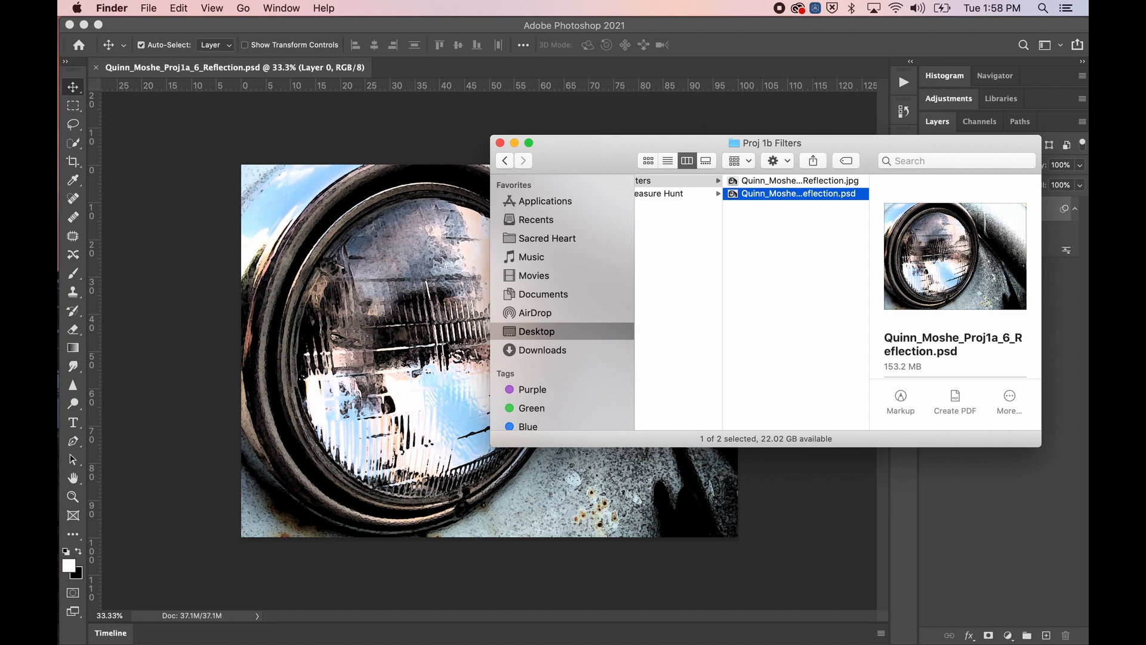
click(799, 180)
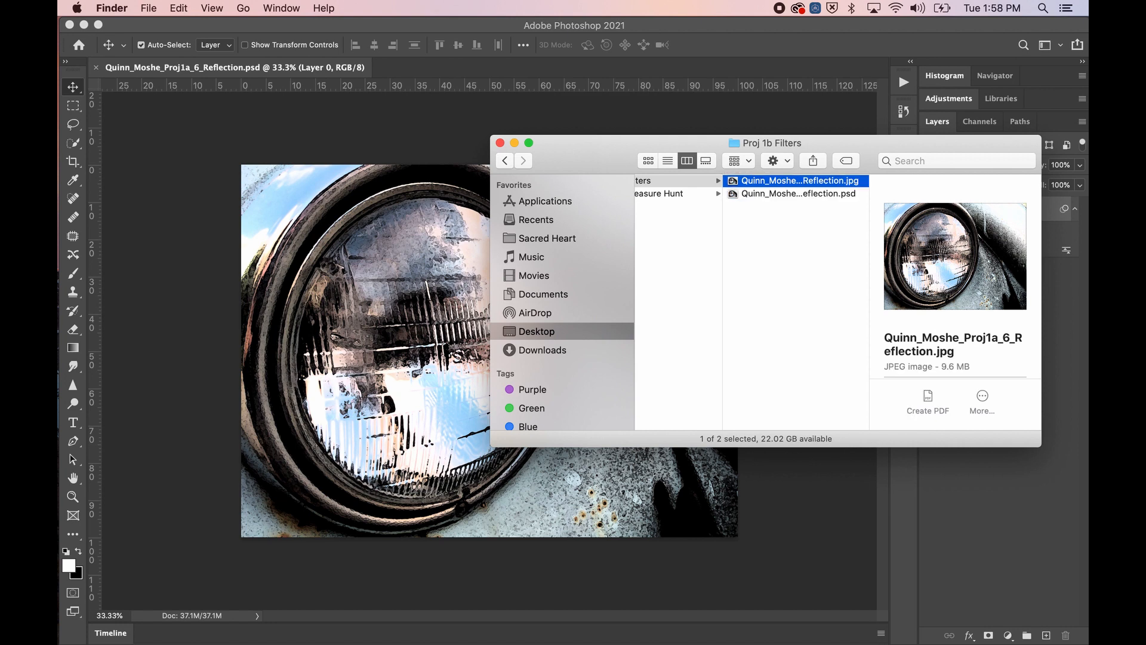